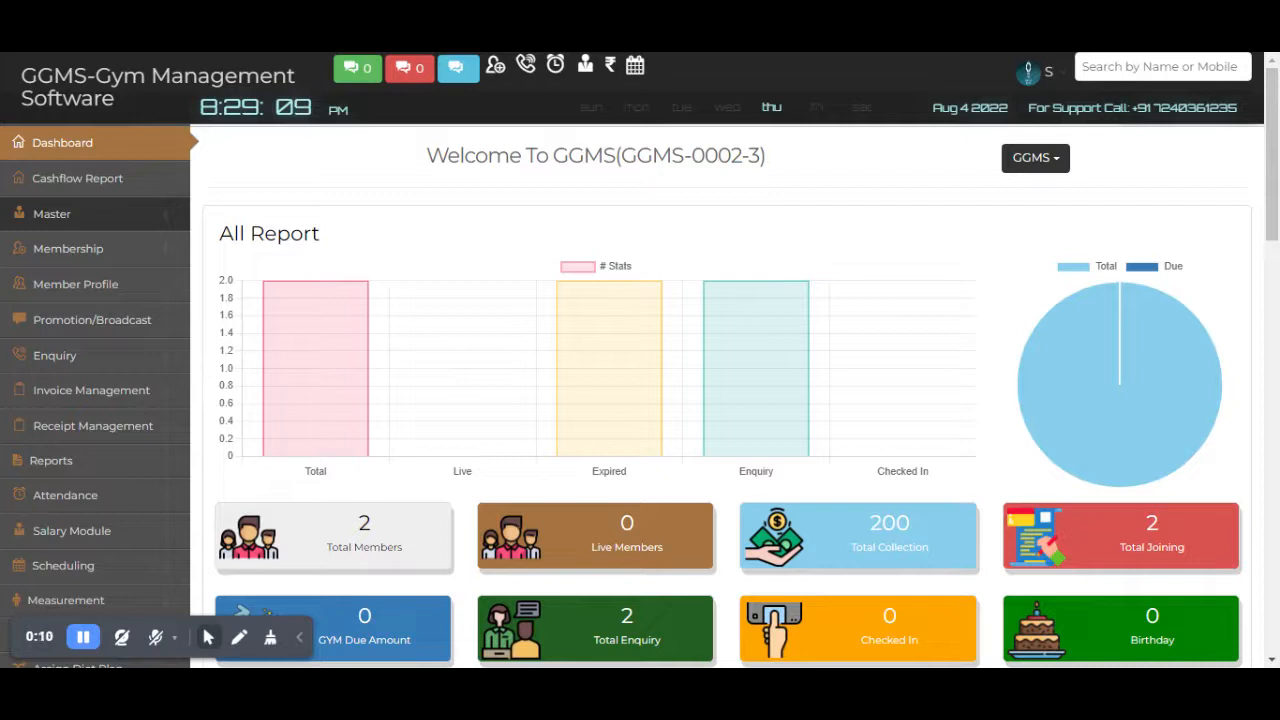
Step: Start a new role in role management and name it Trainer
{"action": "left_click", "coordinate": [140, 218]}
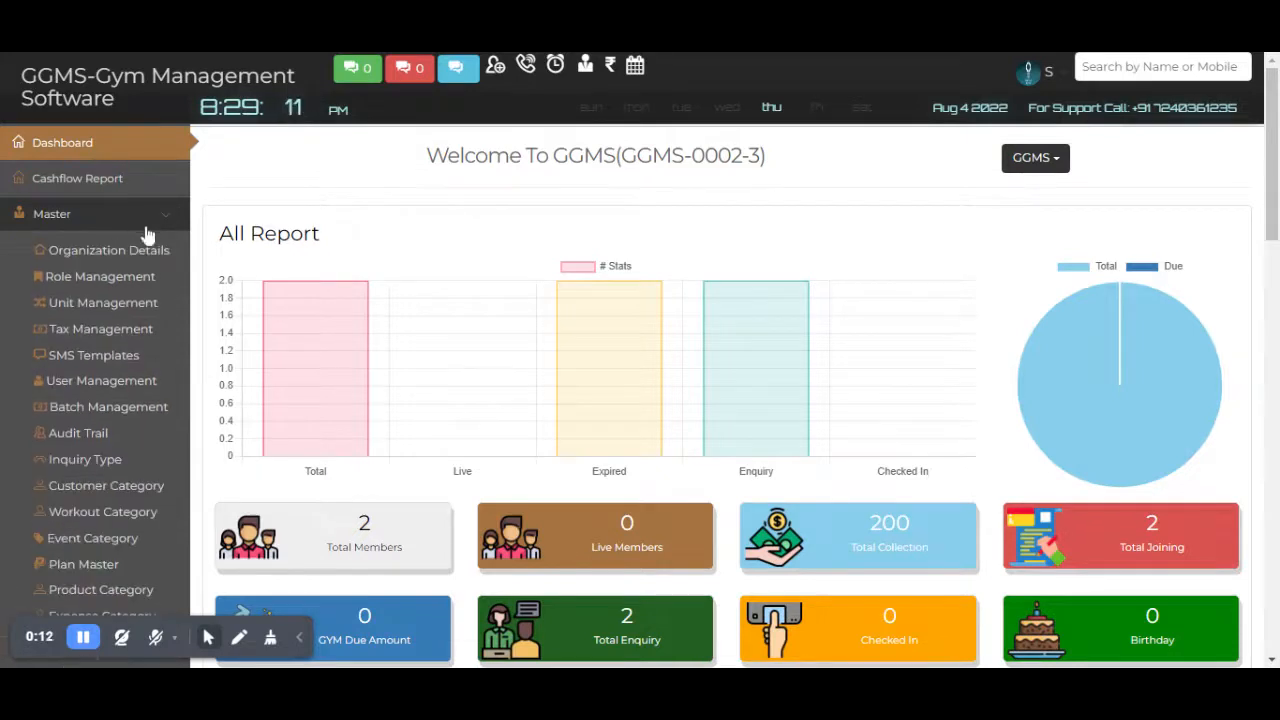
{"action": "left_click", "coordinate": [137, 280]}
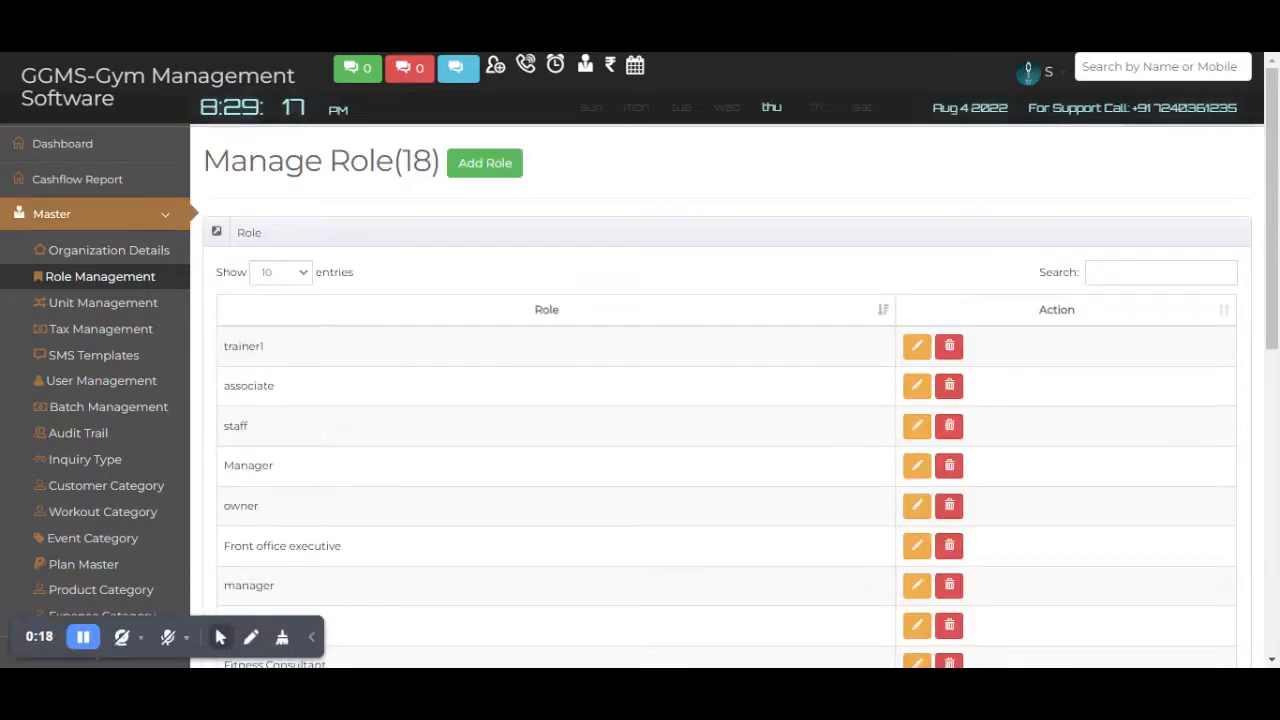
{"action": "left_click", "coordinate": [508, 166]}
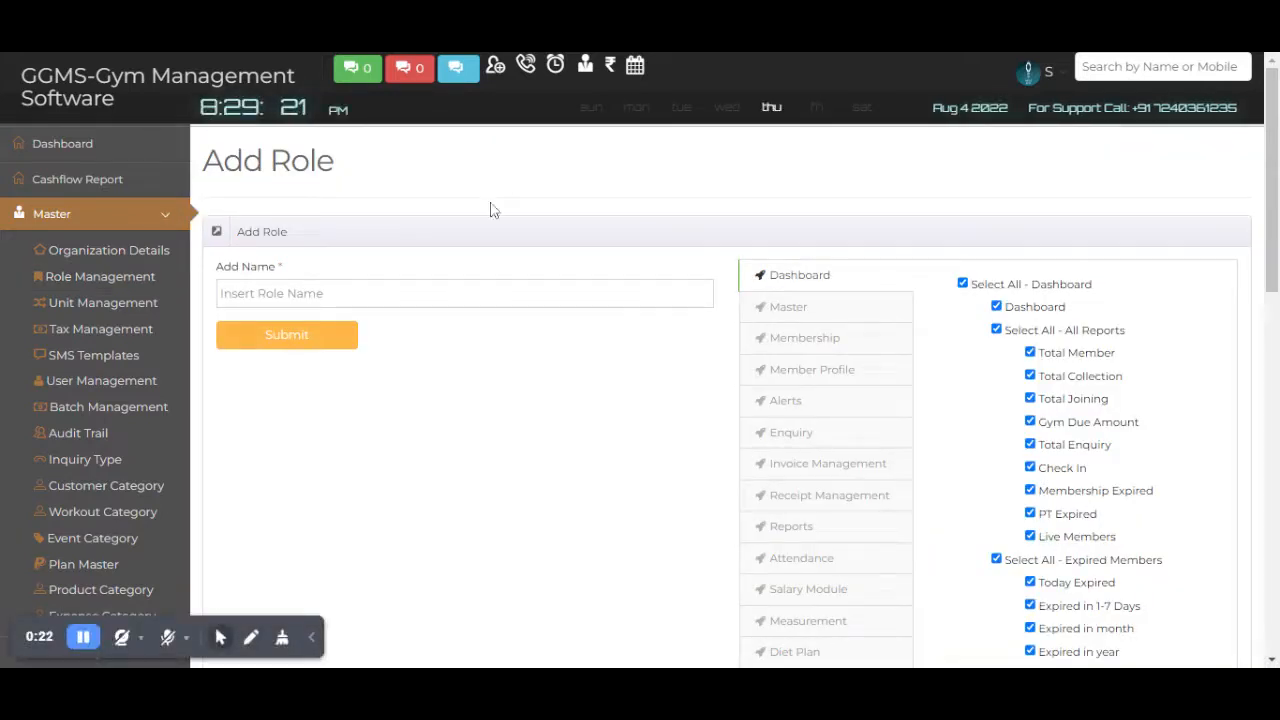
{"action": "left_click", "coordinate": [480, 293]}
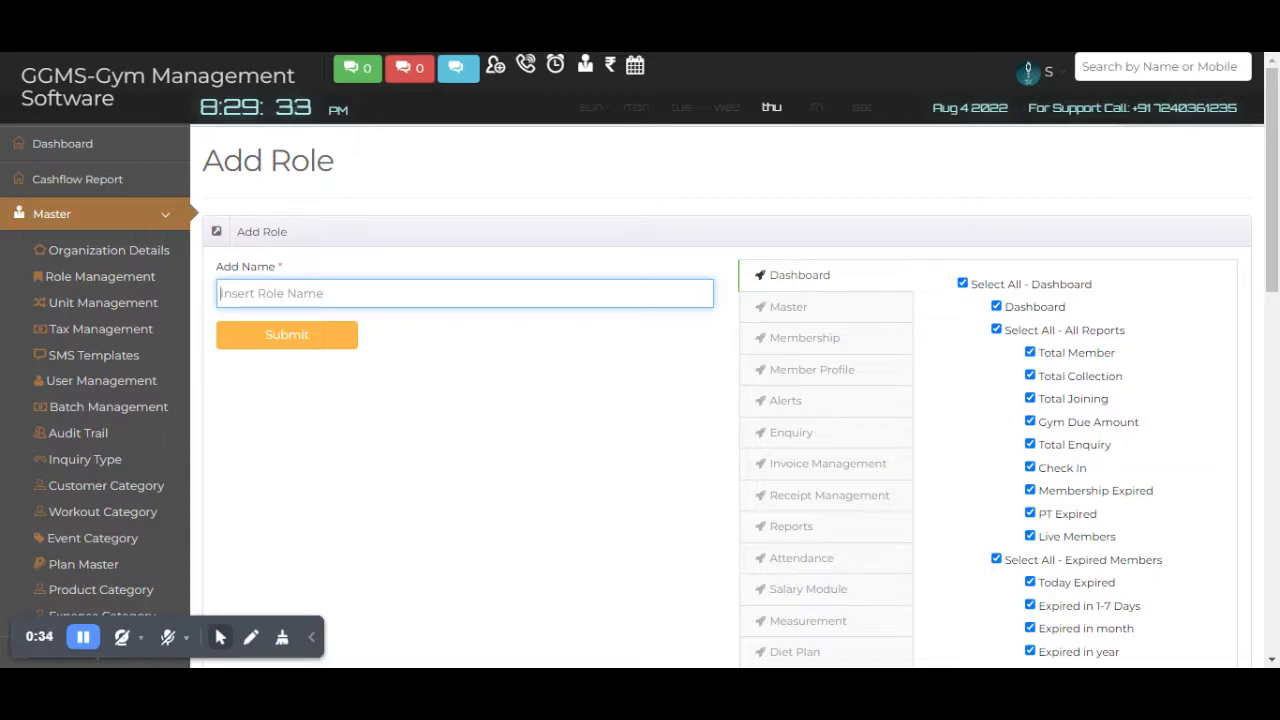
{"action": "type", "text": "Tr"}
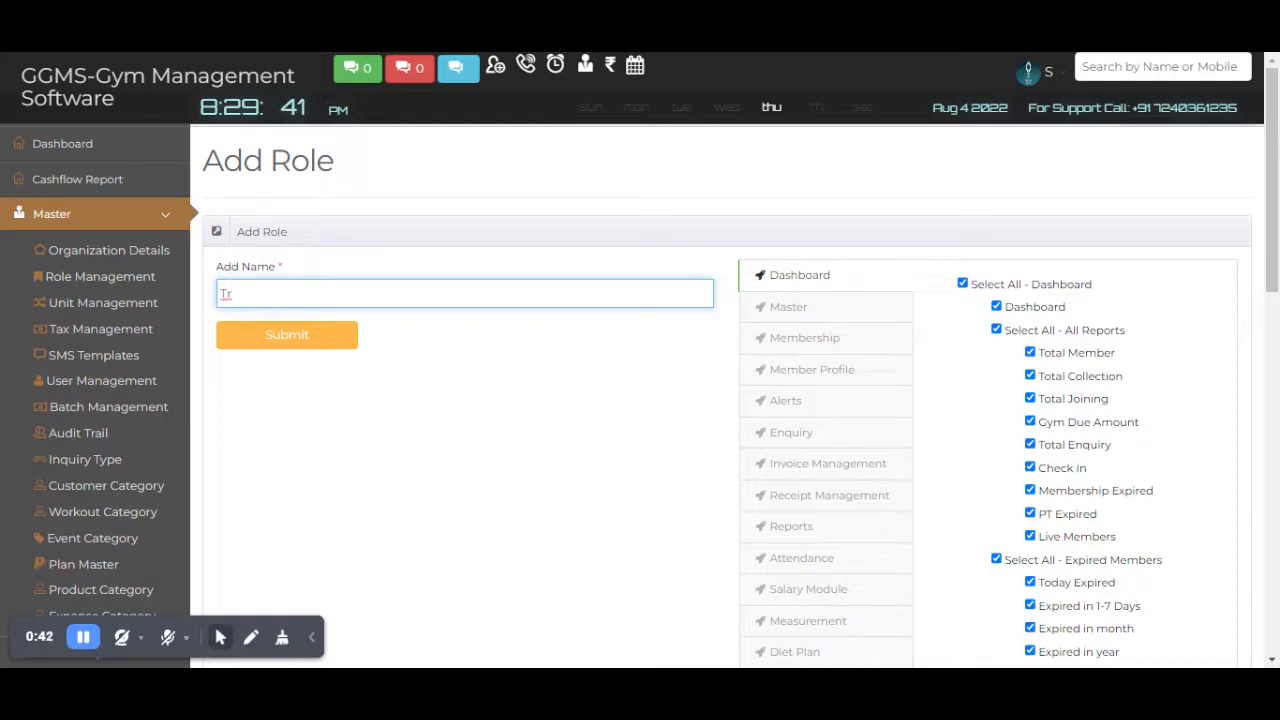
{"action": "type", "text": "iner"}
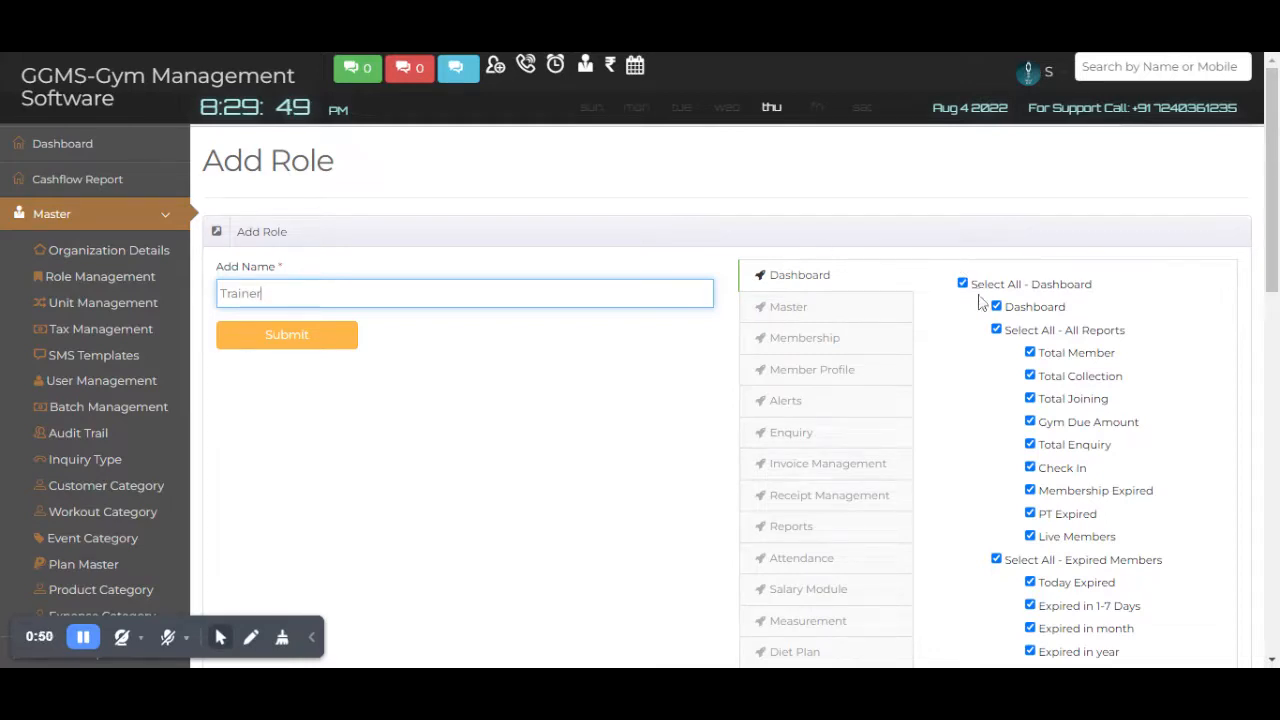
Step: Remove Total Member, Total Collection, Gym Due Amount and Membership Expired from the role's dashboard All Reports permissions
{"action": "scroll", "coordinate": [980, 307], "scroll_direction": "down", "scroll_amount": 2}
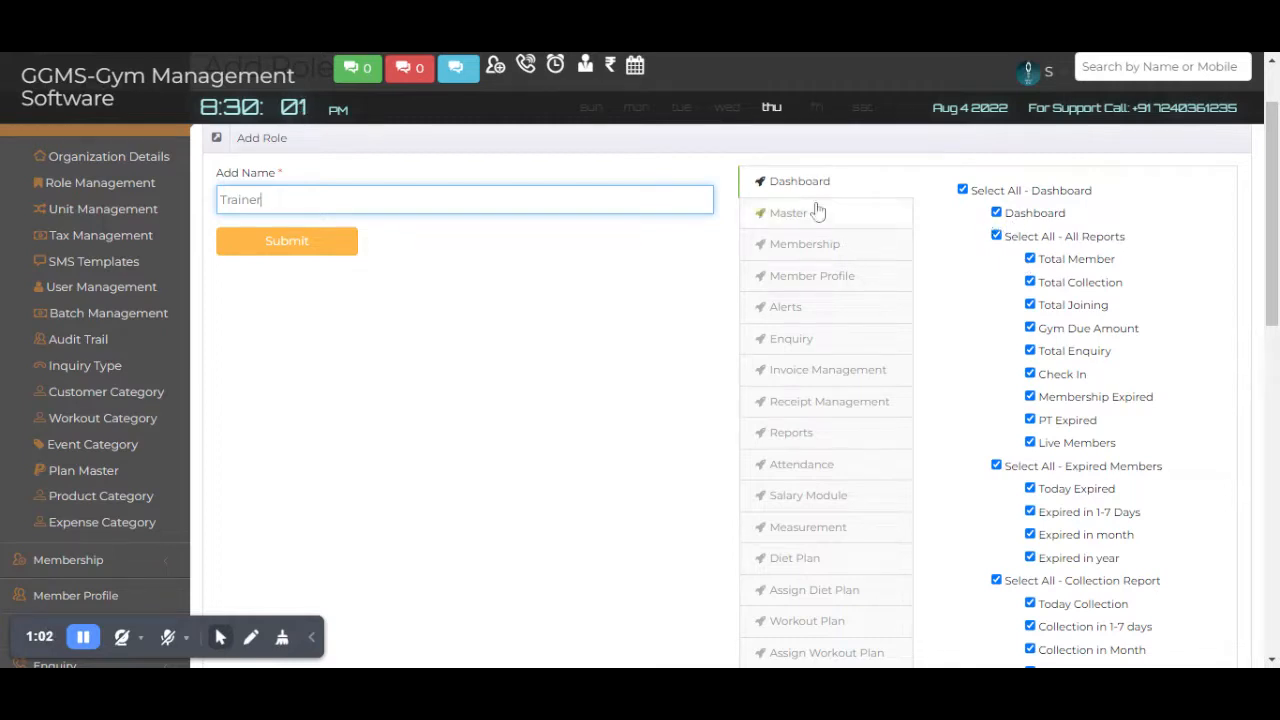
{"action": "left_click", "coordinate": [1031, 283]}
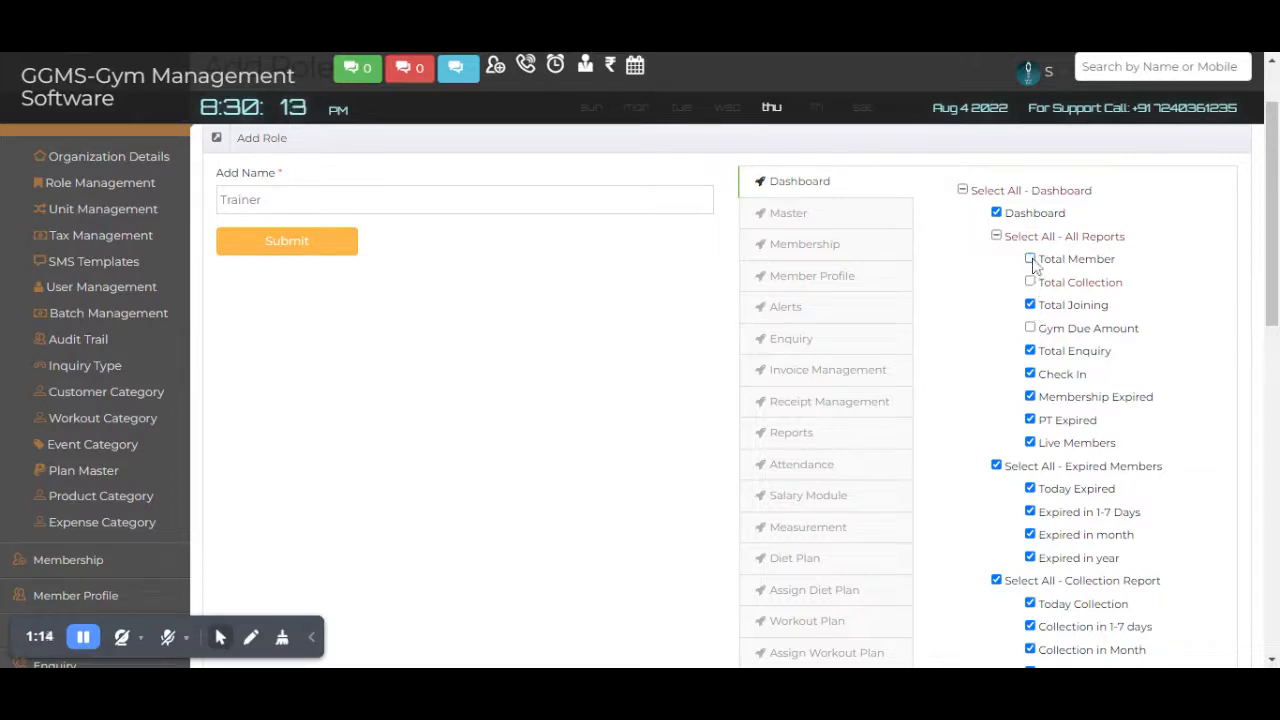
{"action": "left_click", "coordinate": [1030, 397]}
{"action": "scroll", "coordinate": [1047, 403], "scroll_direction": "down", "scroll_amount": 1}
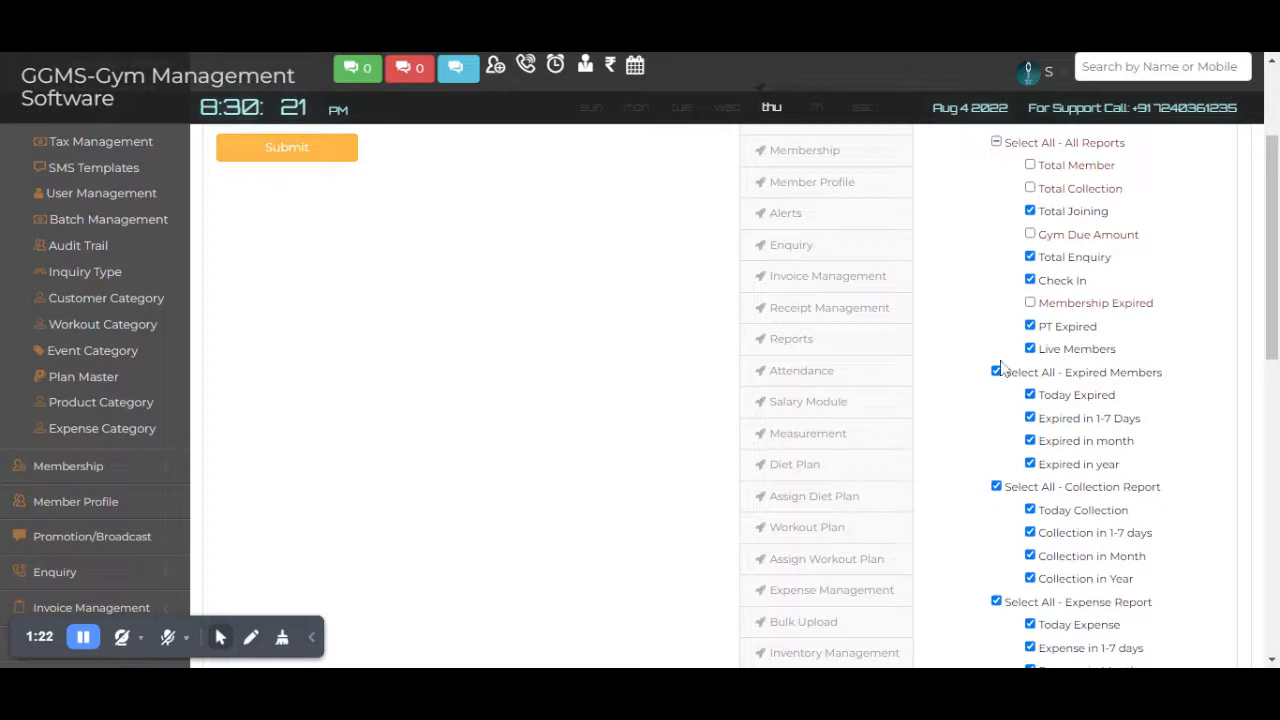
Step: Remove the Expired Members, Collection Report, Expense Report and Joining Members groups from the role's dashboard permissions
{"action": "left_click", "coordinate": [996, 372]}
{"action": "left_click", "coordinate": [996, 487]}
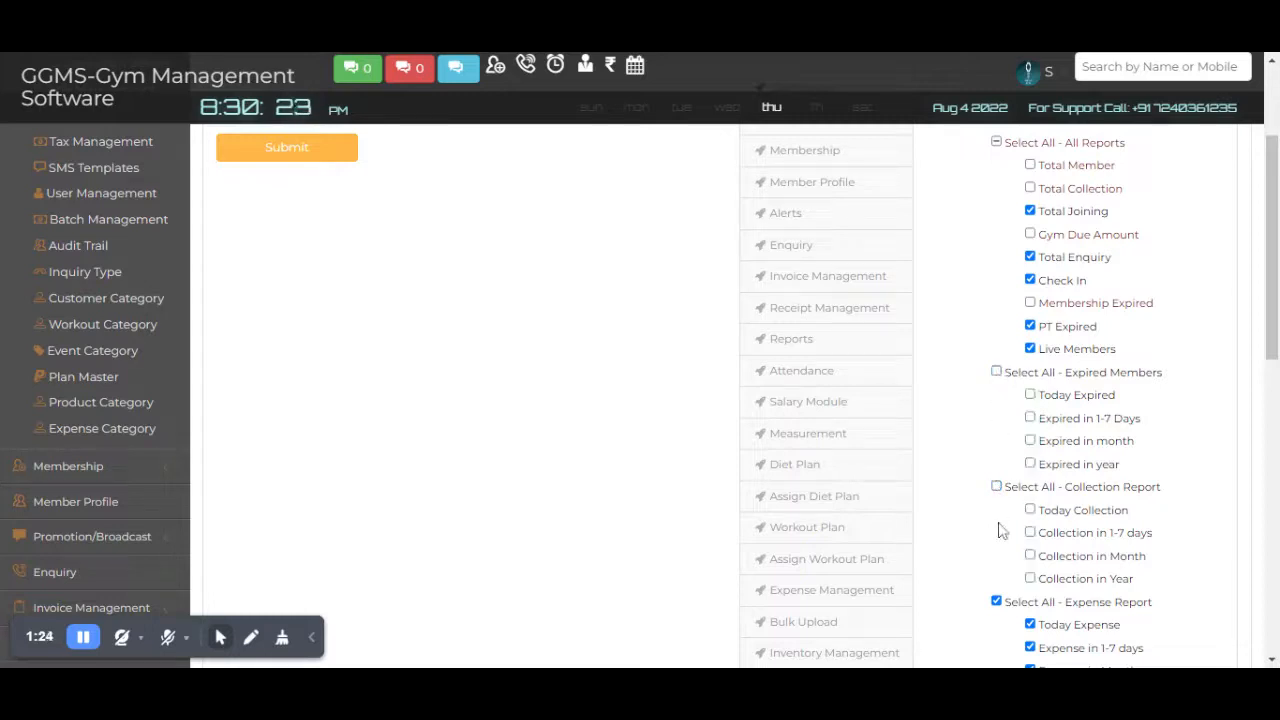
{"action": "scroll", "coordinate": [999, 515], "scroll_direction": "down", "scroll_amount": 2}
{"action": "left_click", "coordinate": [996, 413]}
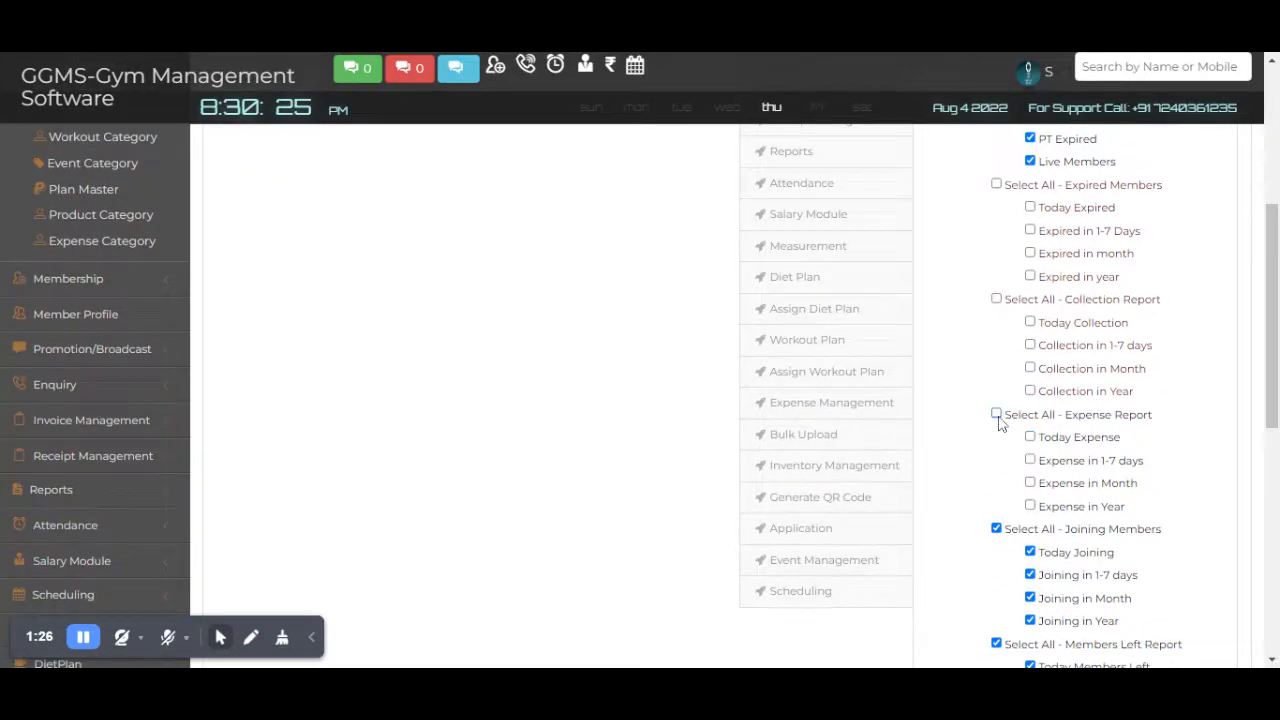
{"action": "scroll", "coordinate": [998, 435], "scroll_direction": "down", "scroll_amount": 1}
{"action": "left_click", "coordinate": [997, 436]}
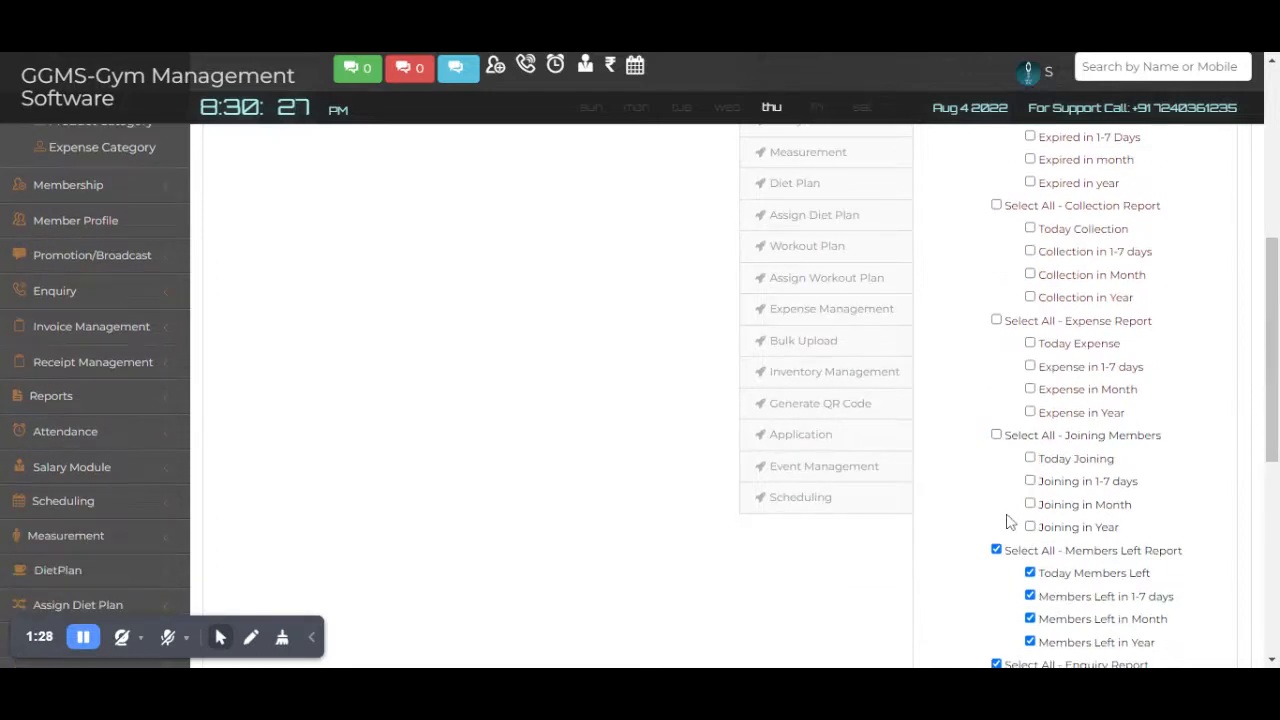
Step: Remove the Members Left Report, Enquiry Report, Reminder and Followups, and Extra groups from the role's dashboard permissions
{"action": "scroll", "coordinate": [1008, 521], "scroll_direction": "down", "scroll_amount": 2}
{"action": "left_click", "coordinate": [996, 366]}
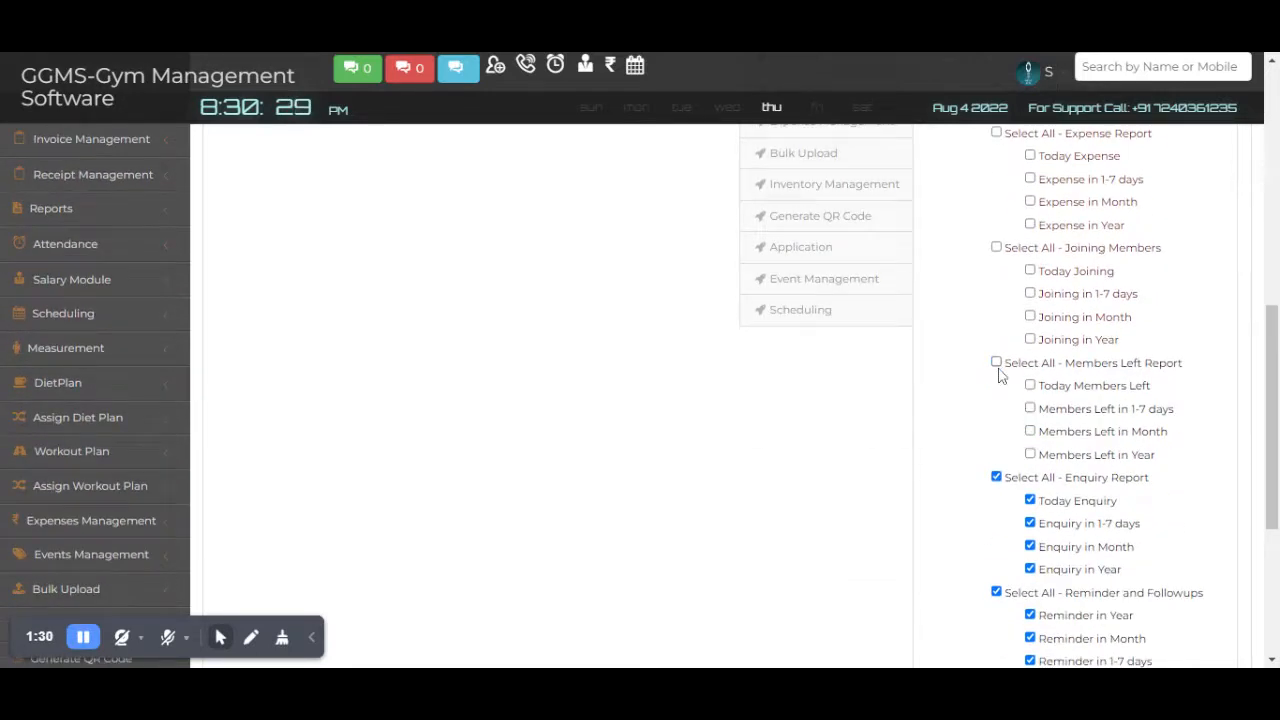
{"action": "left_click", "coordinate": [996, 478]}
{"action": "scroll", "coordinate": [1002, 440], "scroll_direction": "down", "scroll_amount": 2}
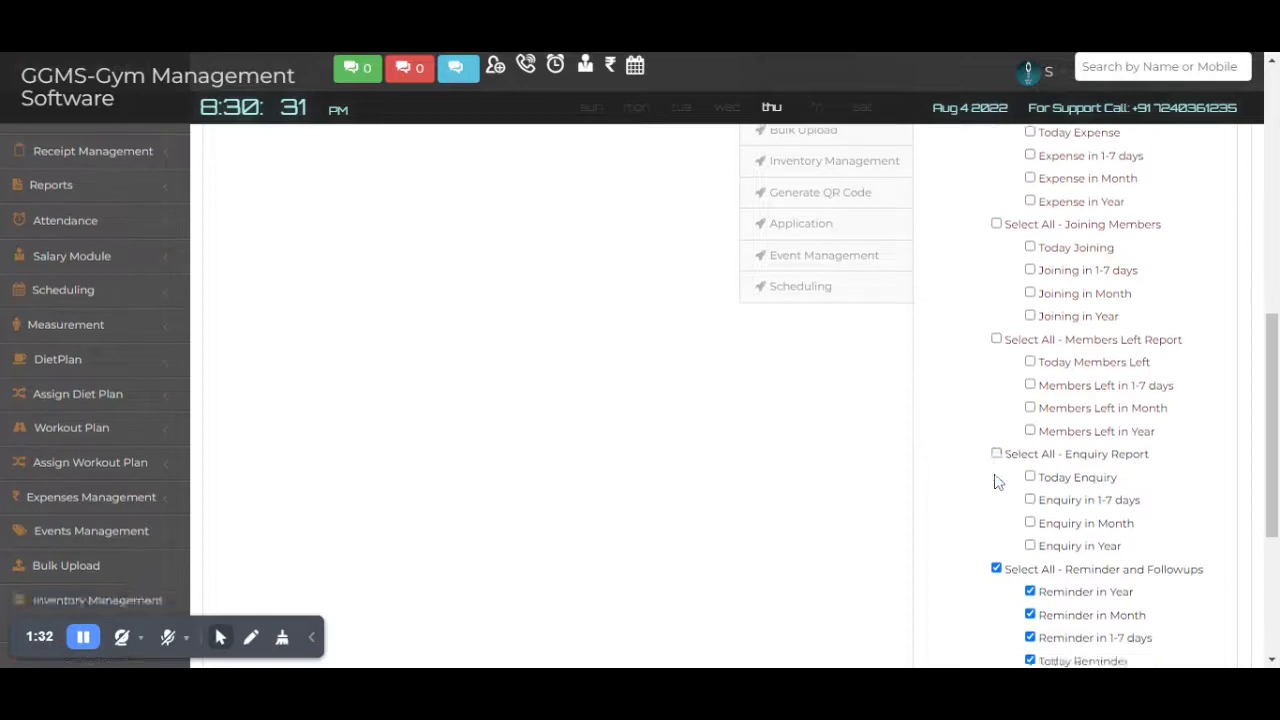
{"action": "left_click", "coordinate": [996, 405]}
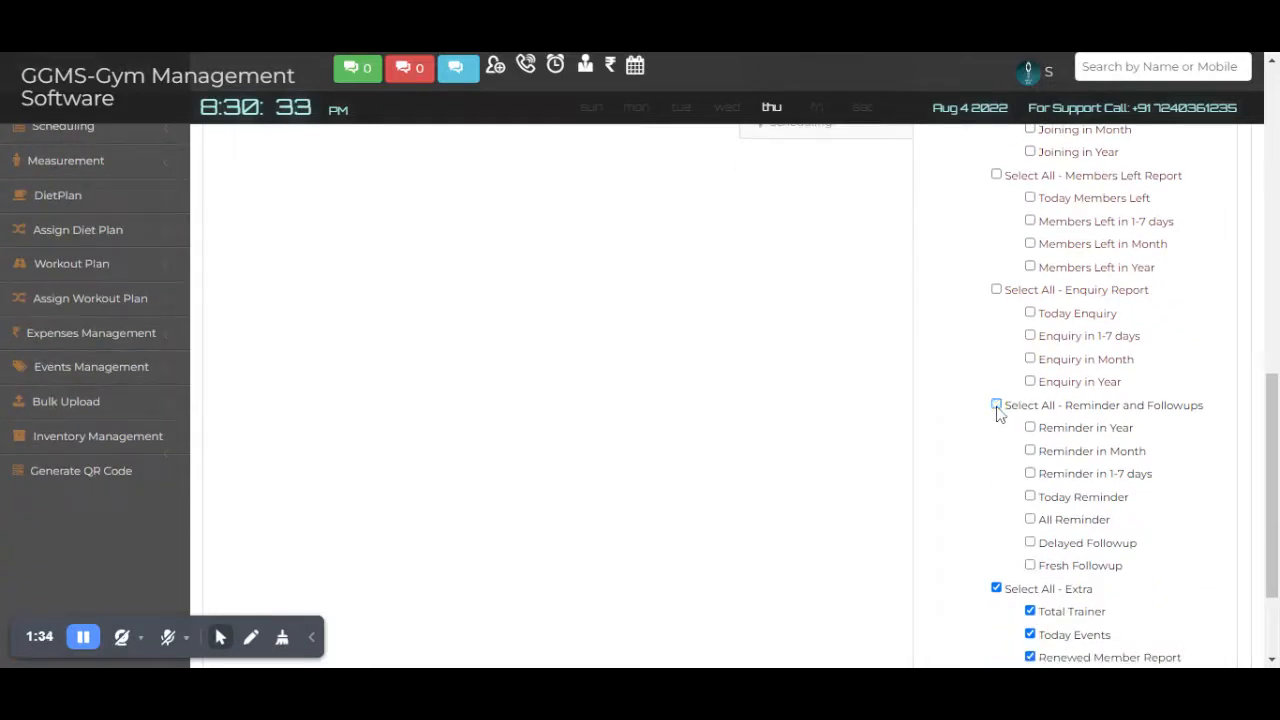
{"action": "left_click", "coordinate": [996, 589]}
Step: Remove all Master permissions from the Trainer role
{"action": "scroll", "coordinate": [974, 417], "scroll_direction": "up", "scroll_amount": 15}
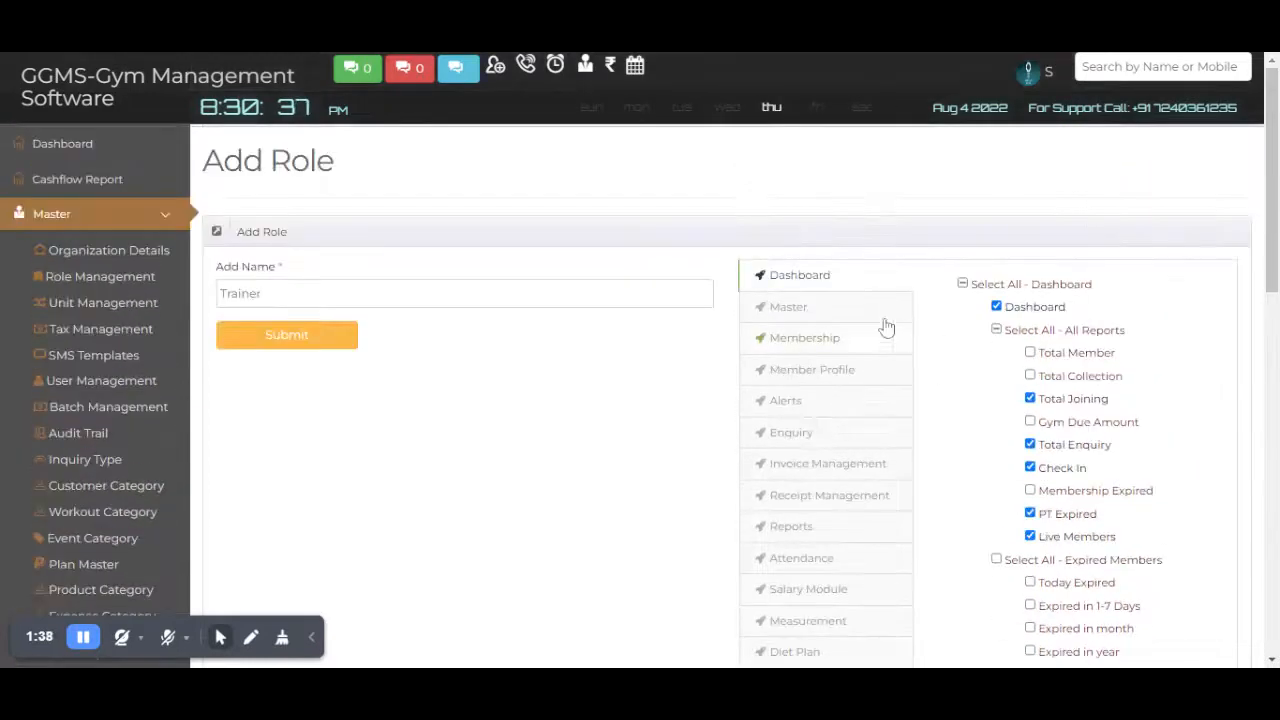
{"action": "left_click", "coordinate": [880, 311]}
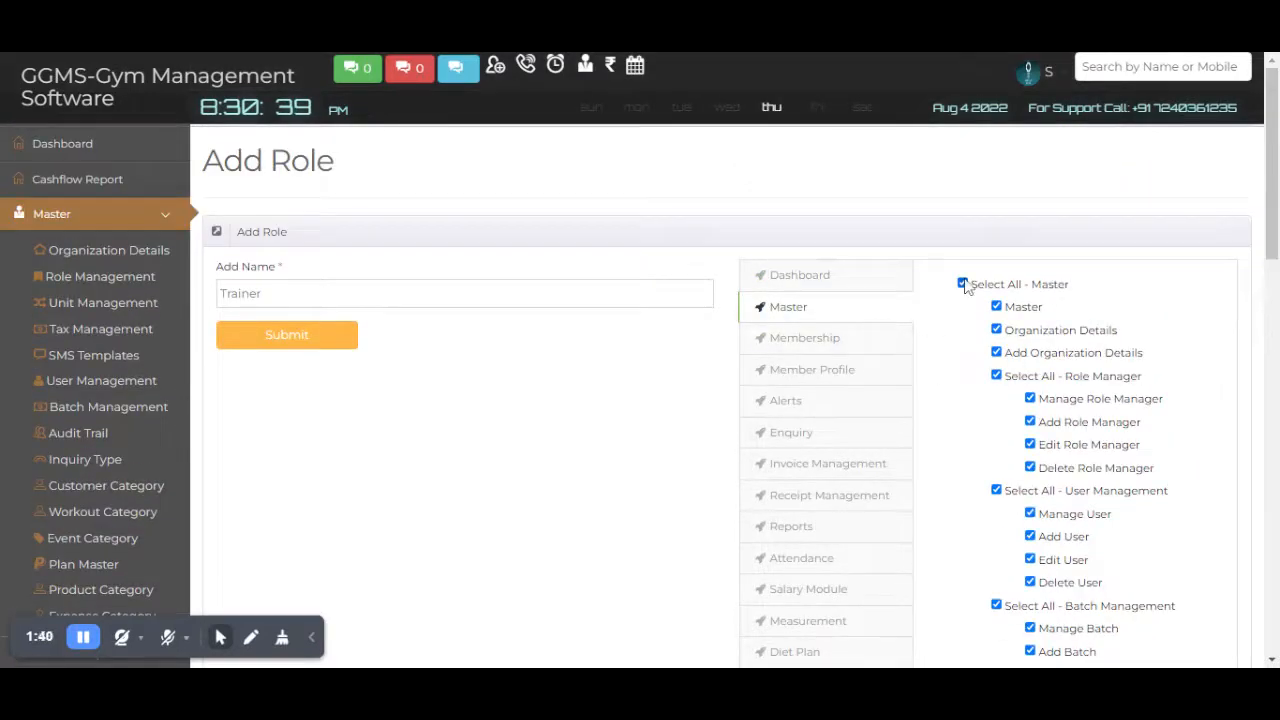
{"action": "left_click", "coordinate": [963, 284]}
Step: Remove Edit Member and Delete Member from the role's Live Member permissions, and toggle Membership Renewal off and back on
{"action": "left_click", "coordinate": [866, 344]}
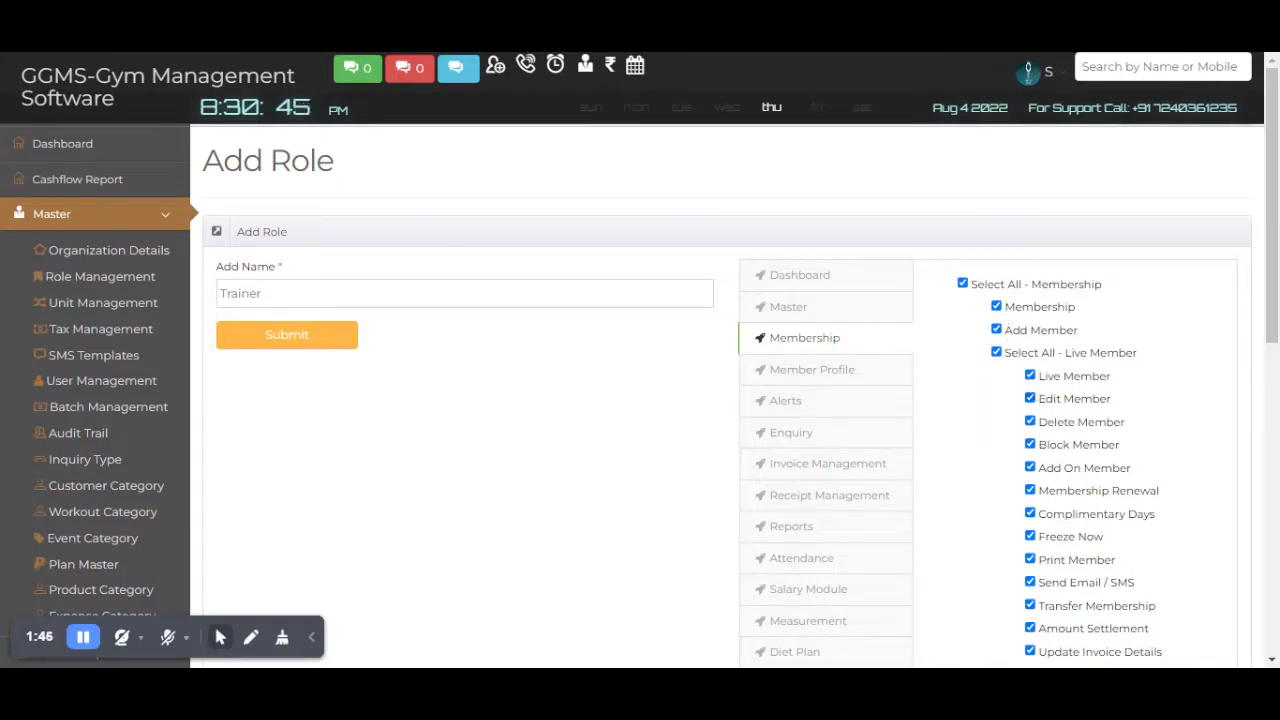
{"action": "left_click", "coordinate": [1031, 399]}
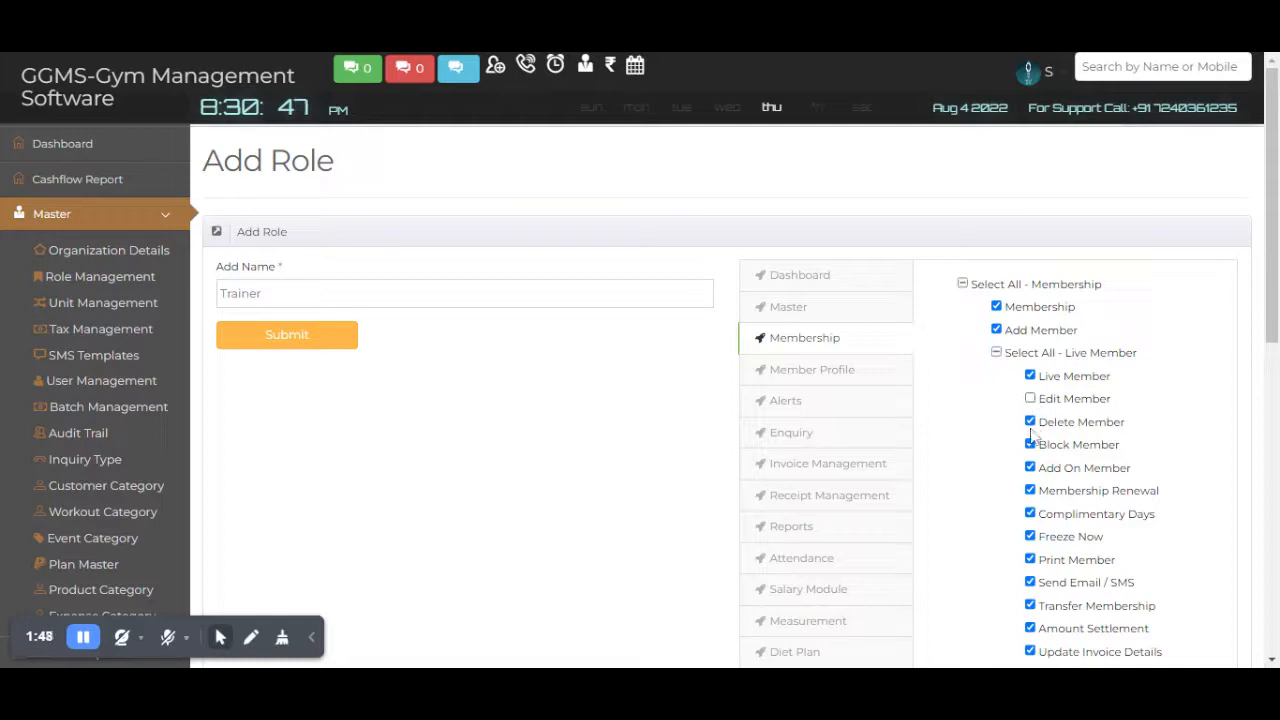
{"action": "left_click", "coordinate": [1030, 421]}
{"action": "scroll", "coordinate": [1040, 415], "scroll_direction": "down", "scroll_amount": 1}
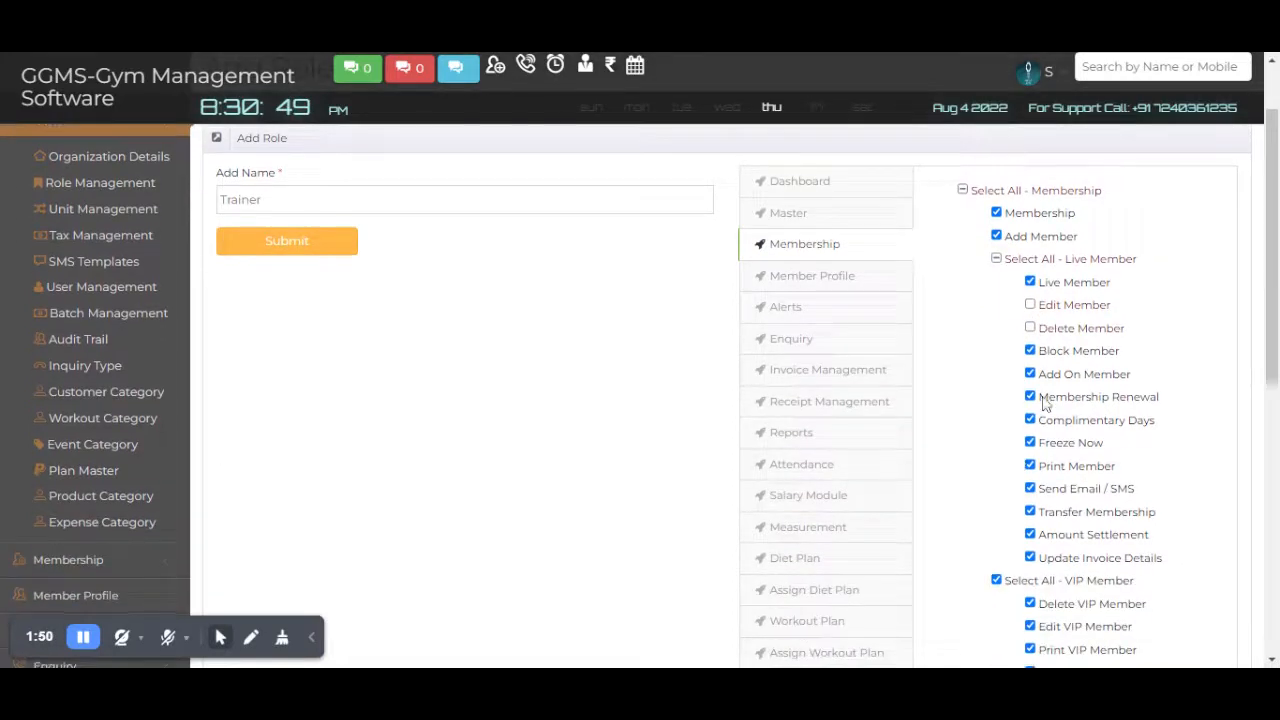
{"action": "left_click", "coordinate": [1031, 398]}
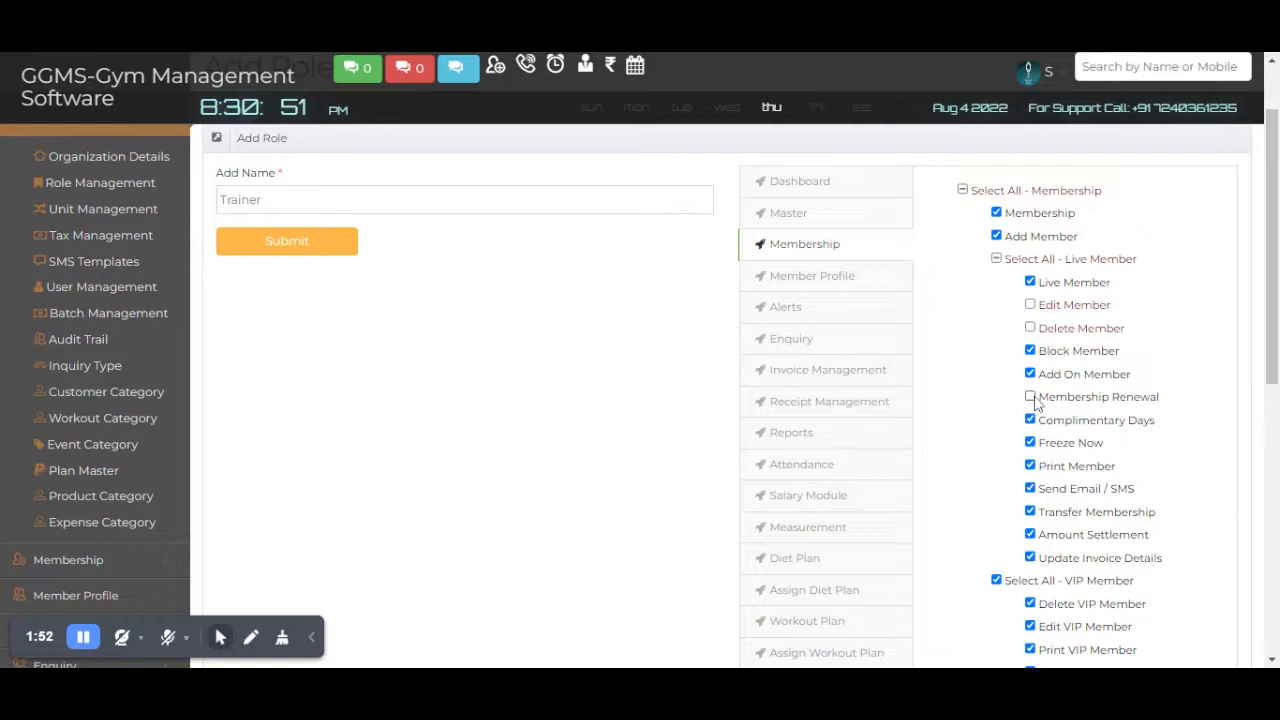
{"action": "left_click", "coordinate": [1031, 398]}
Step: Check the Member Profile and Alerts permissions, and remove Delete Enquiry and Edit Enquiry from the role's Enquiry permissions
{"action": "scroll", "coordinate": [985, 482], "scroll_direction": "down", "scroll_amount": 1}
{"action": "left_click", "coordinate": [864, 196]}
{"action": "left_click", "coordinate": [886, 246]}
{"action": "left_click", "coordinate": [856, 218]}
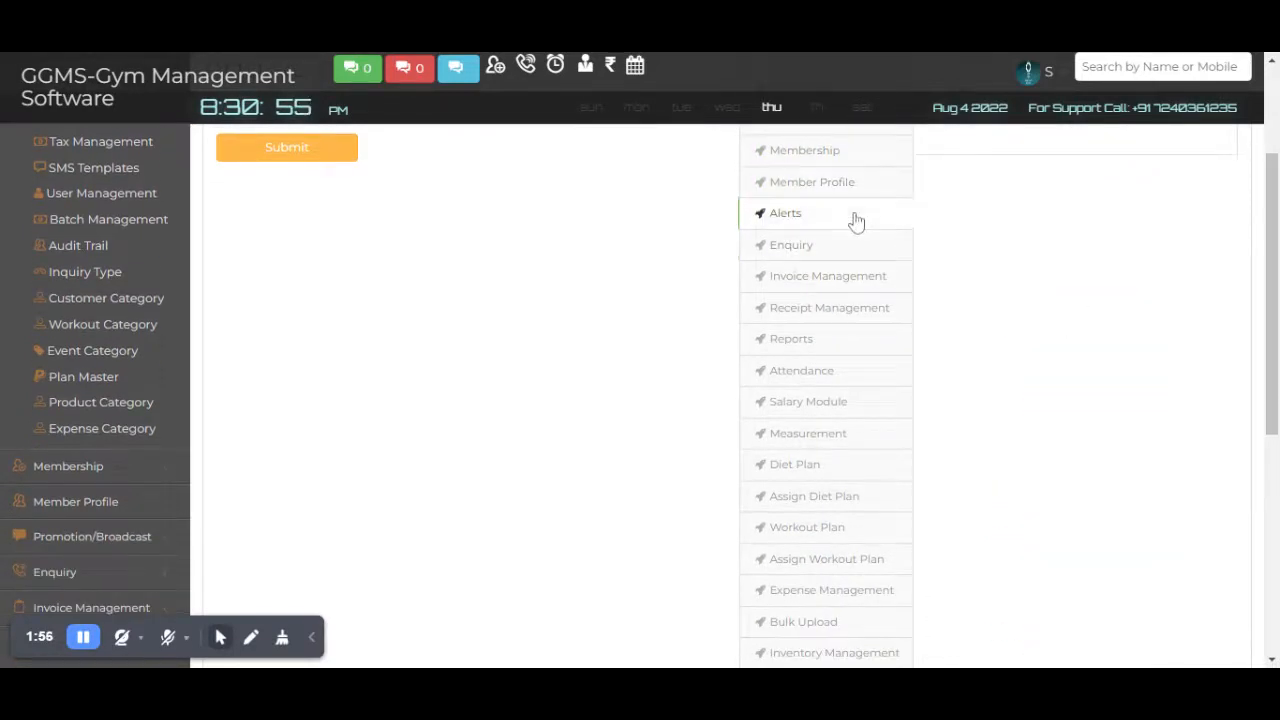
{"action": "scroll", "coordinate": [930, 257], "scroll_direction": "up", "scroll_amount": 2}
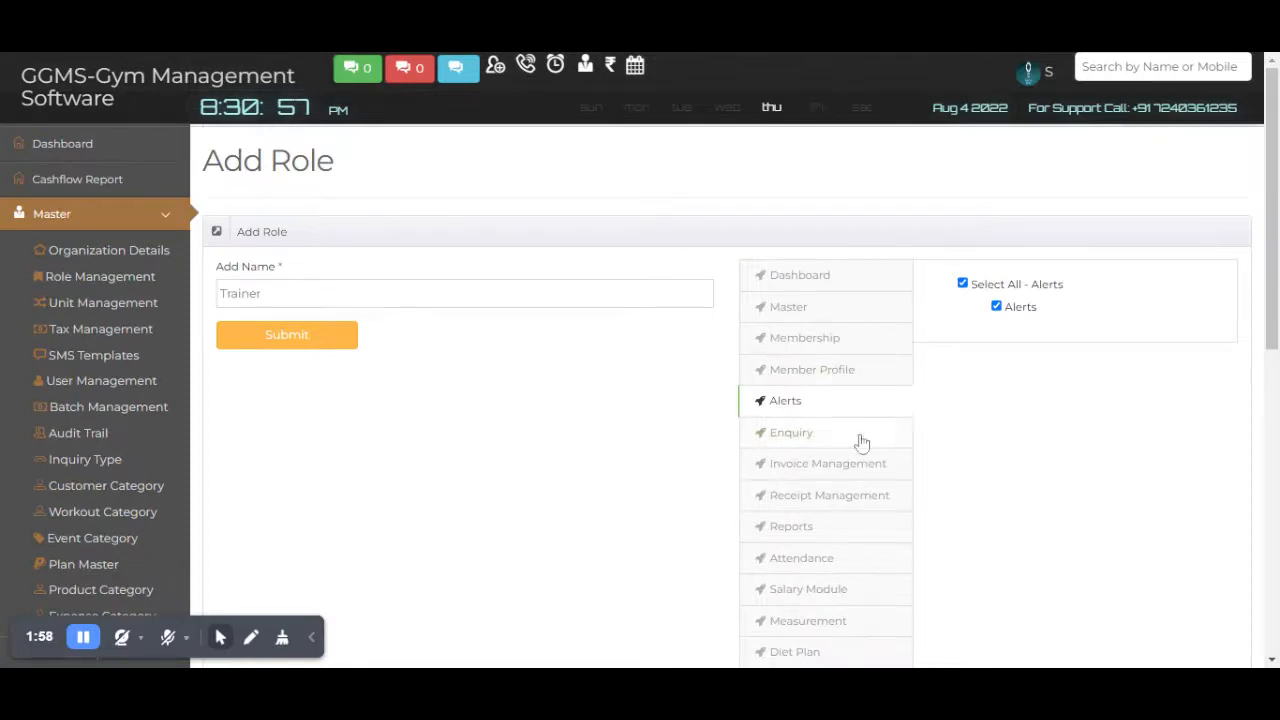
{"action": "left_click", "coordinate": [855, 455]}
{"action": "left_click", "coordinate": [850, 430]}
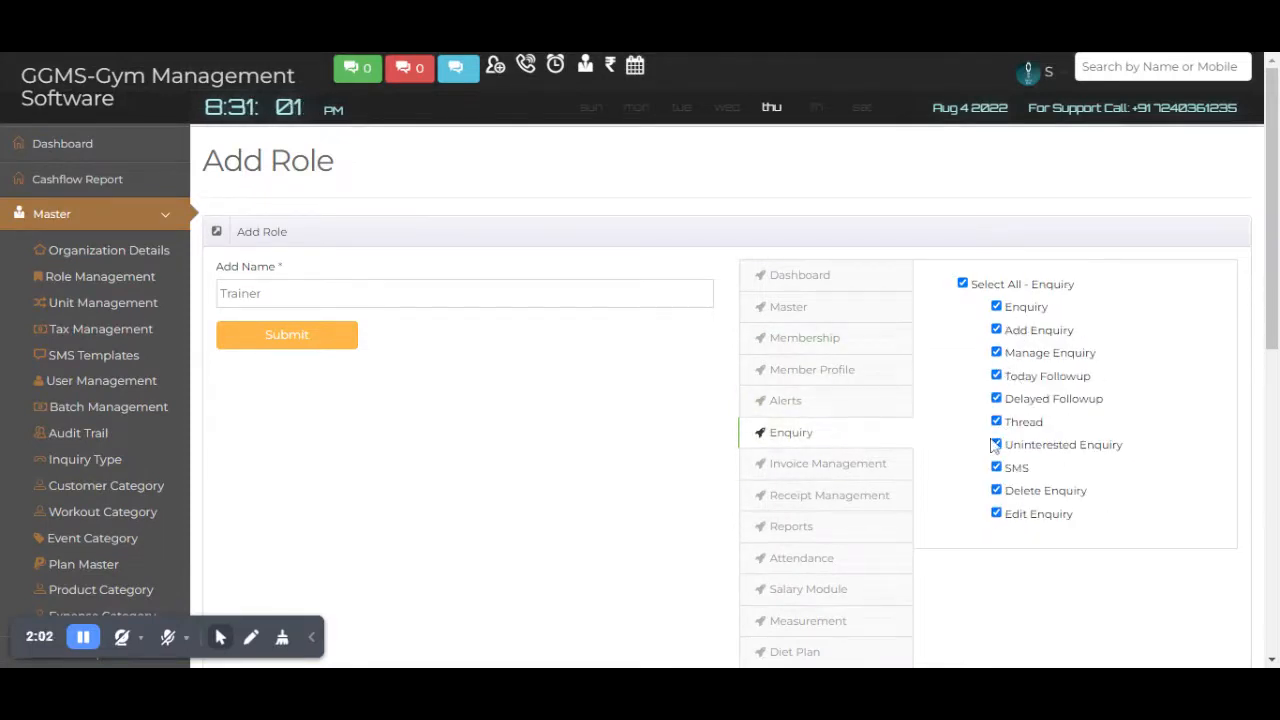
{"action": "left_click", "coordinate": [996, 490]}
{"action": "left_click", "coordinate": [996, 514]}
Step: Remove all Invoice Management and Receipt Management permissions from the Trainer role
{"action": "scroll", "coordinate": [977, 505], "scroll_direction": "down", "scroll_amount": 1}
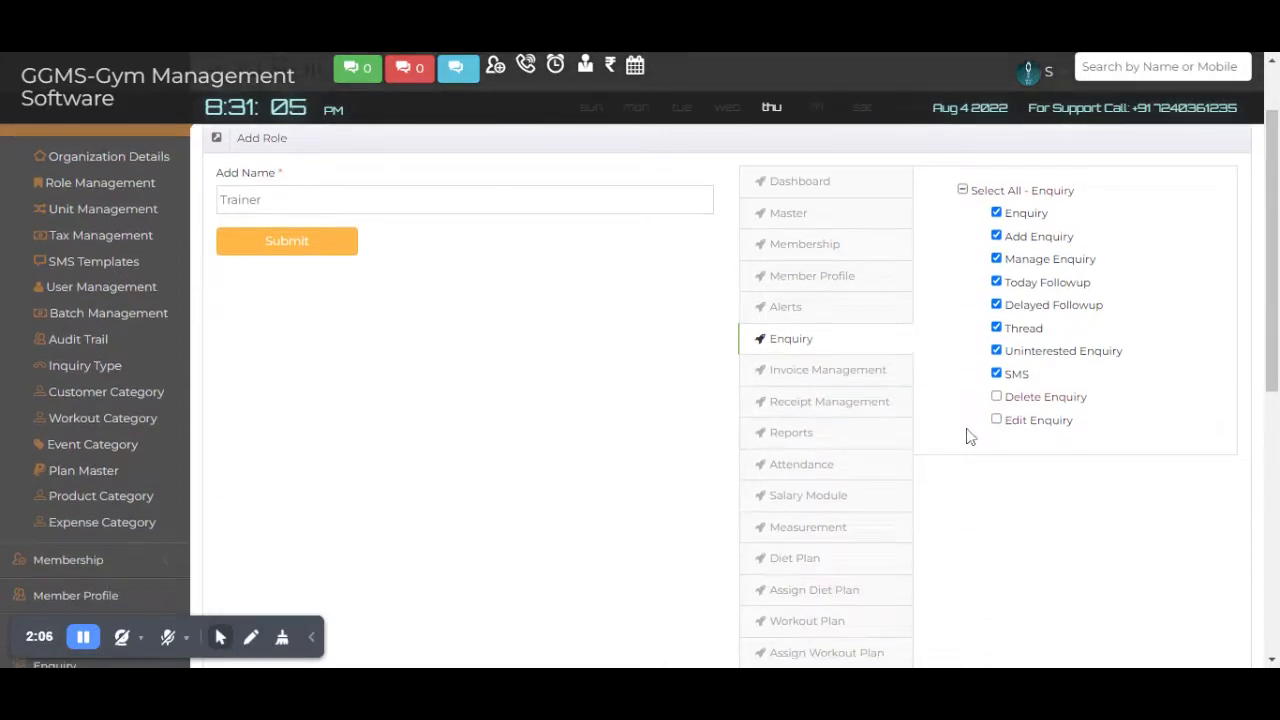
{"action": "left_click", "coordinate": [790, 372]}
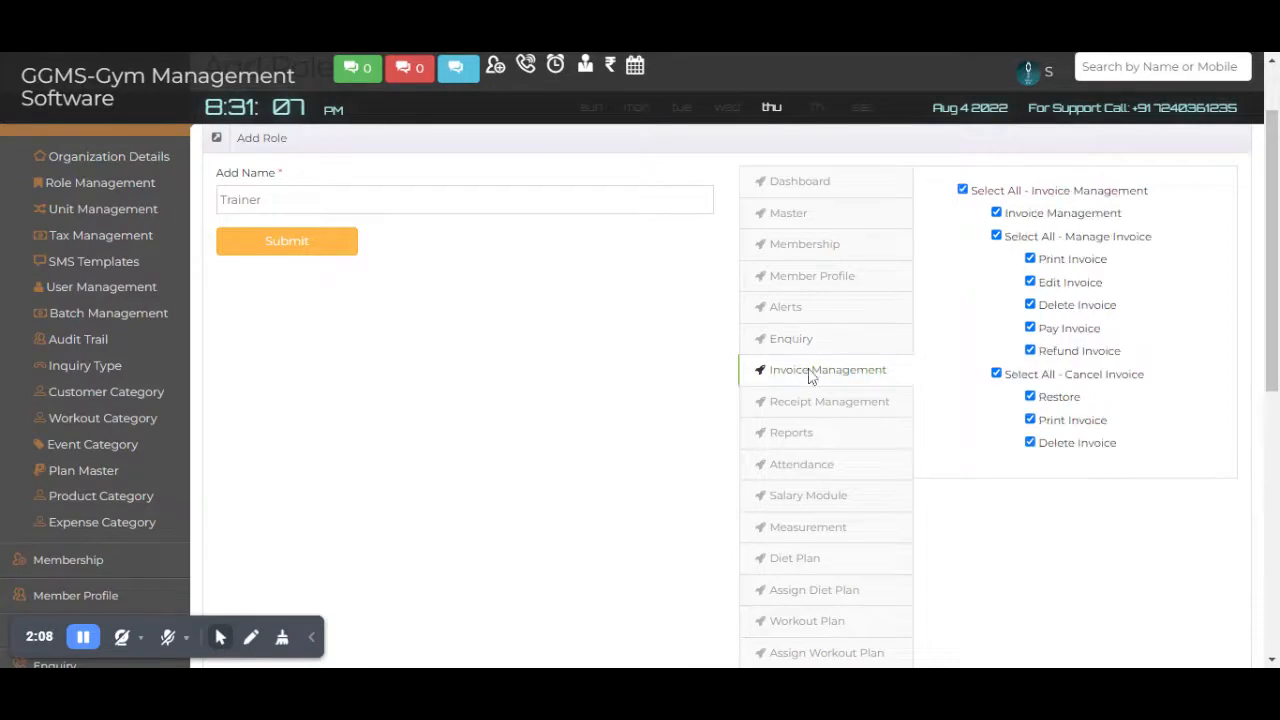
{"action": "left_click", "coordinate": [962, 190]}
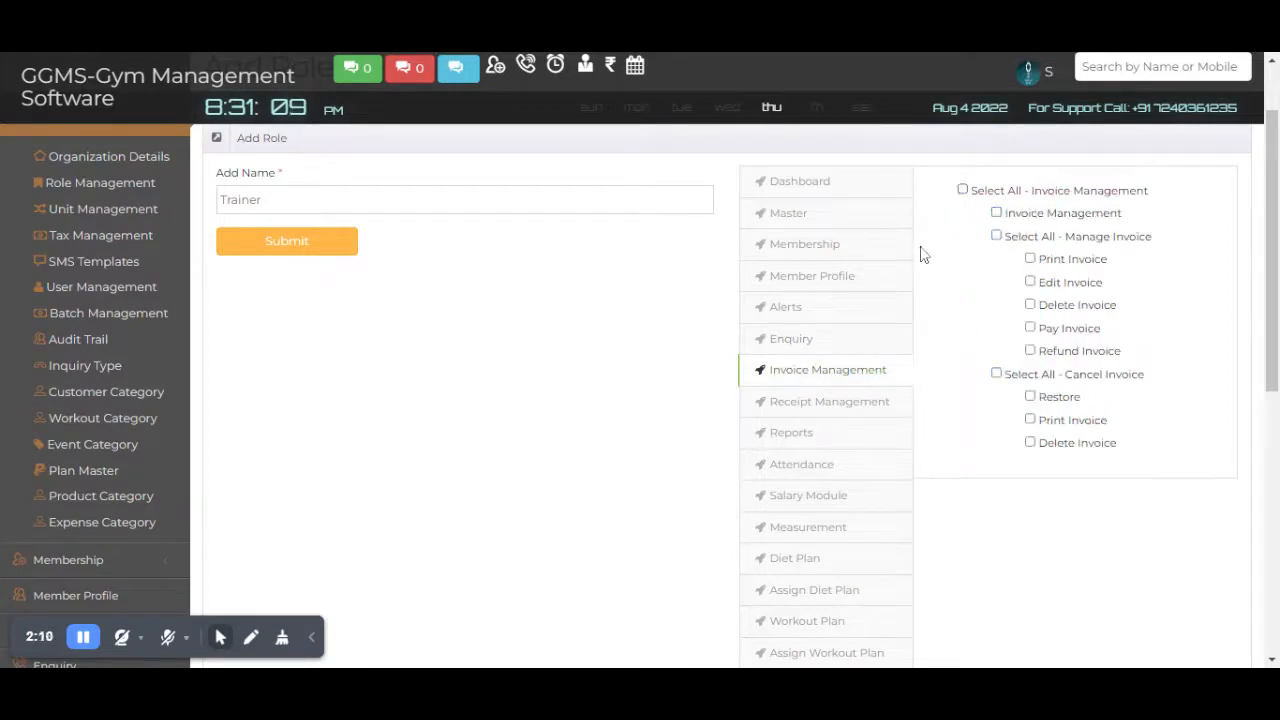
{"action": "left_click", "coordinate": [862, 401]}
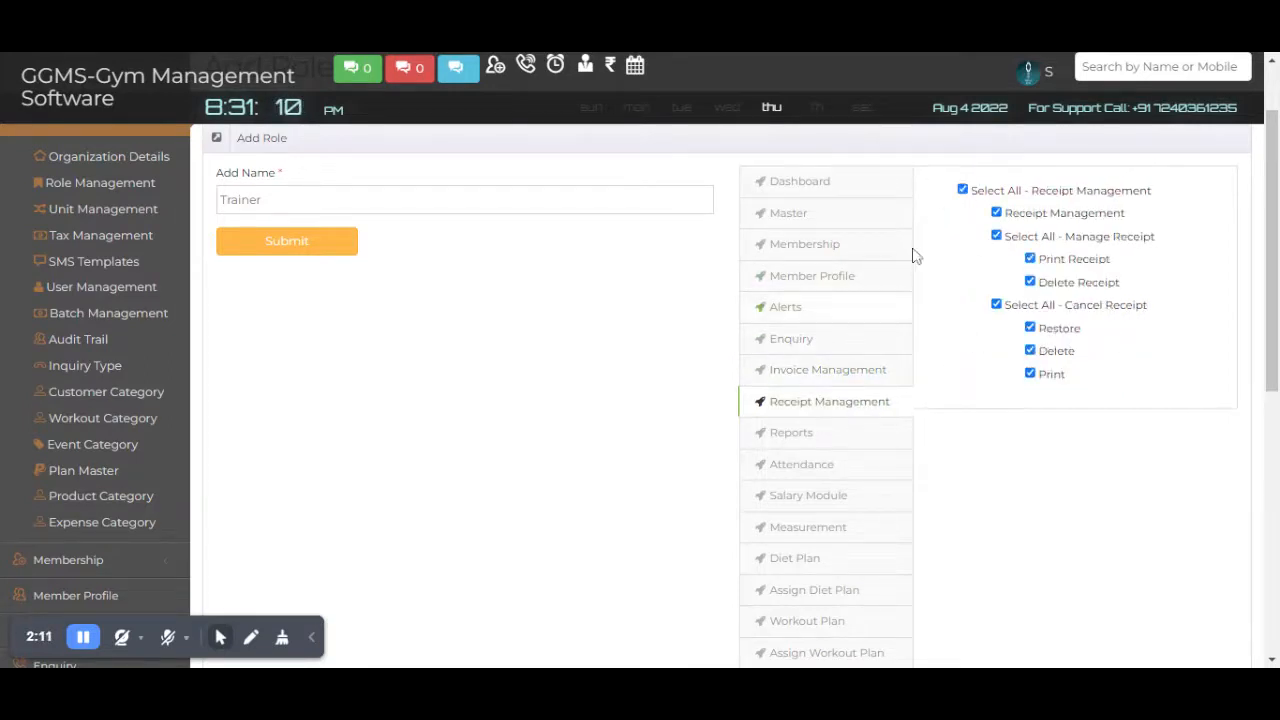
{"action": "left_click", "coordinate": [962, 190]}
Step: Remove all Reports permissions from the Trainer role except Trainer Pt Report
{"action": "left_click", "coordinate": [800, 436]}
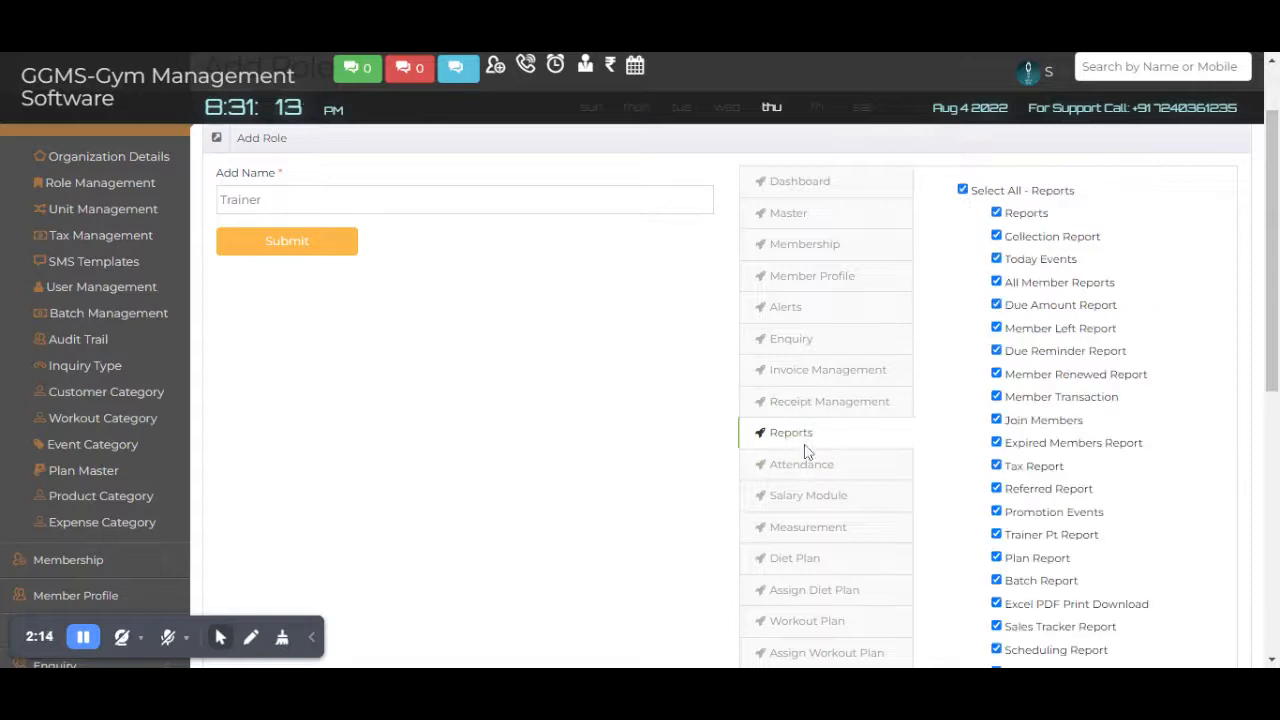
{"action": "left_click", "coordinate": [962, 190]}
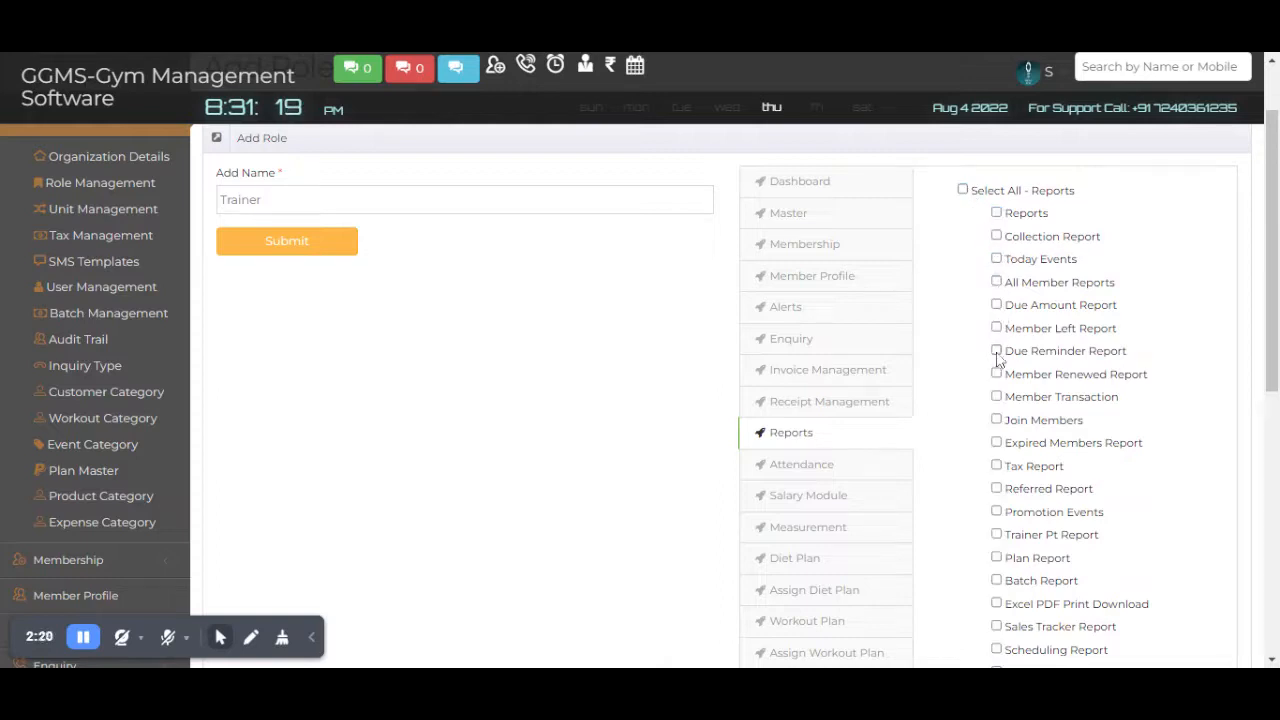
{"action": "scroll", "coordinate": [997, 360], "scroll_direction": "down", "scroll_amount": 2}
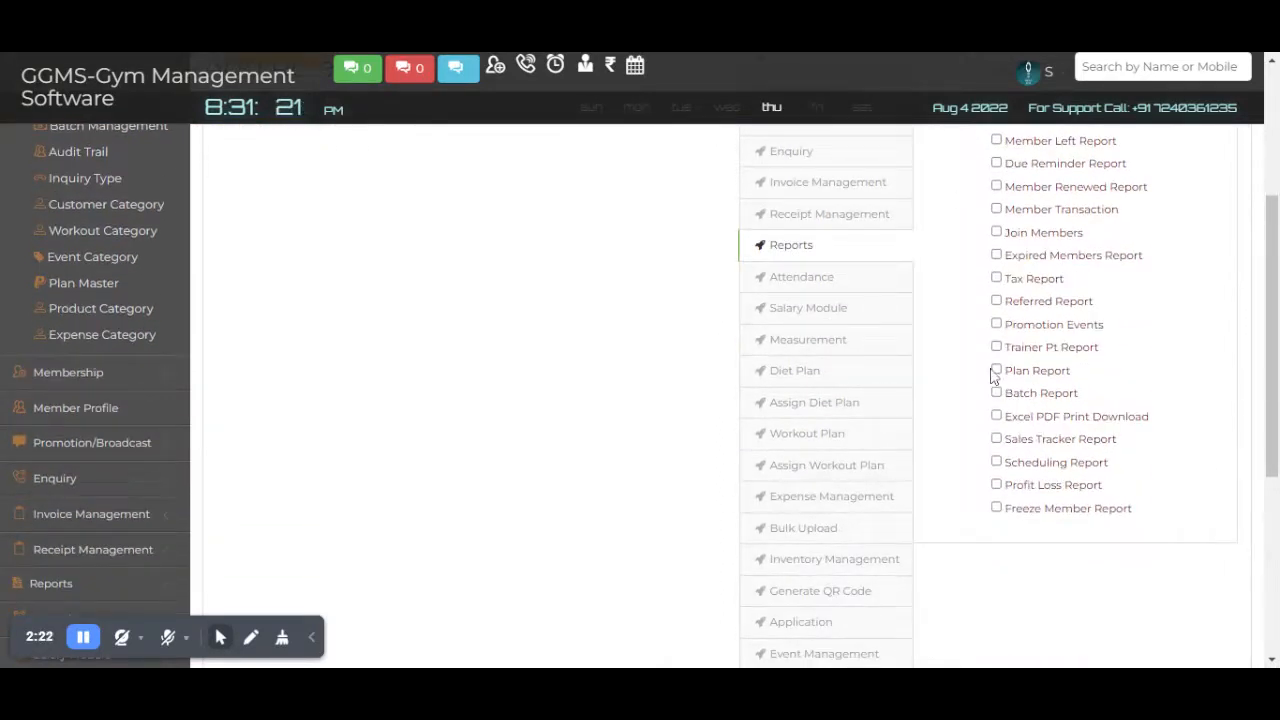
{"action": "scroll", "coordinate": [993, 390], "scroll_direction": "up", "scroll_amount": 1}
{"action": "scroll", "coordinate": [980, 370], "scroll_direction": "down", "scroll_amount": 1}
{"action": "scroll", "coordinate": [981, 372], "scroll_direction": "down", "scroll_amount": 1}
{"action": "scroll", "coordinate": [988, 415], "scroll_direction": "up", "scroll_amount": 1}
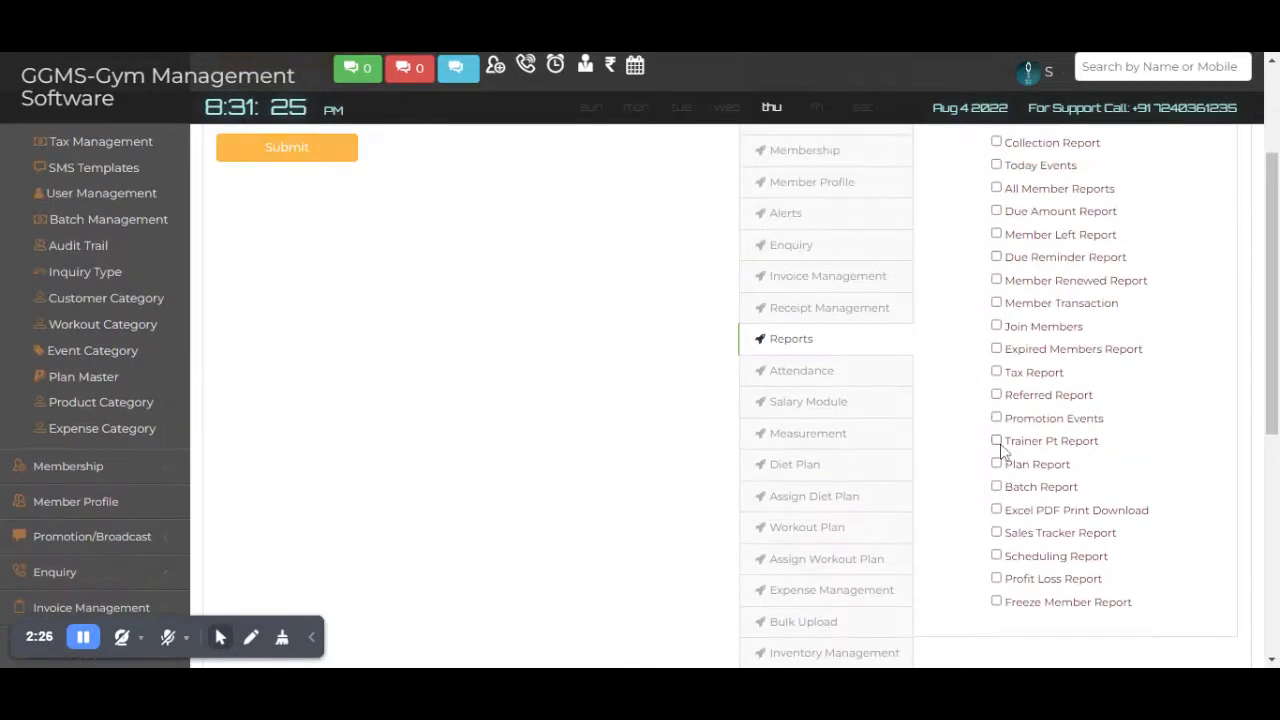
{"action": "left_click", "coordinate": [996, 441]}
Step: Remove all Attendance permissions from the Trainer role
{"action": "left_click", "coordinate": [855, 378]}
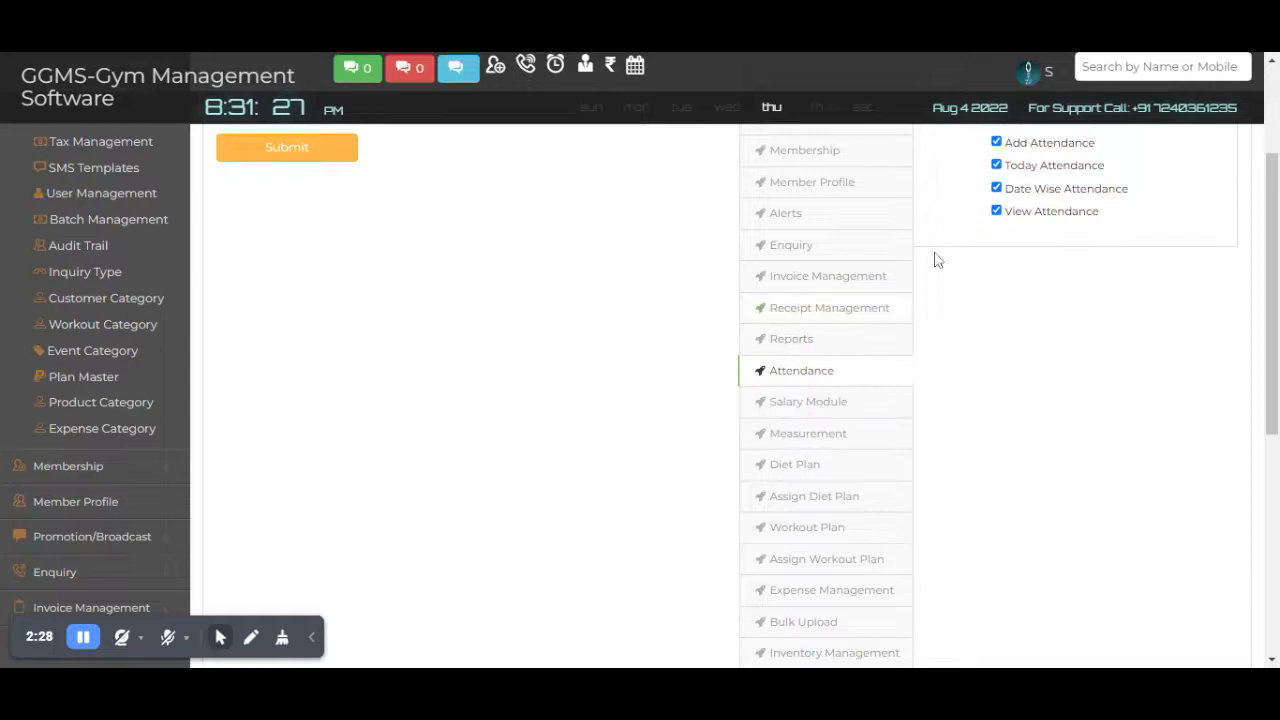
{"action": "scroll", "coordinate": [945, 280], "scroll_direction": "up", "scroll_amount": 1}
{"action": "scroll", "coordinate": [968, 250], "scroll_direction": "up", "scroll_amount": 2}
{"action": "scroll", "coordinate": [966, 265], "scroll_direction": "down", "scroll_amount": 2}
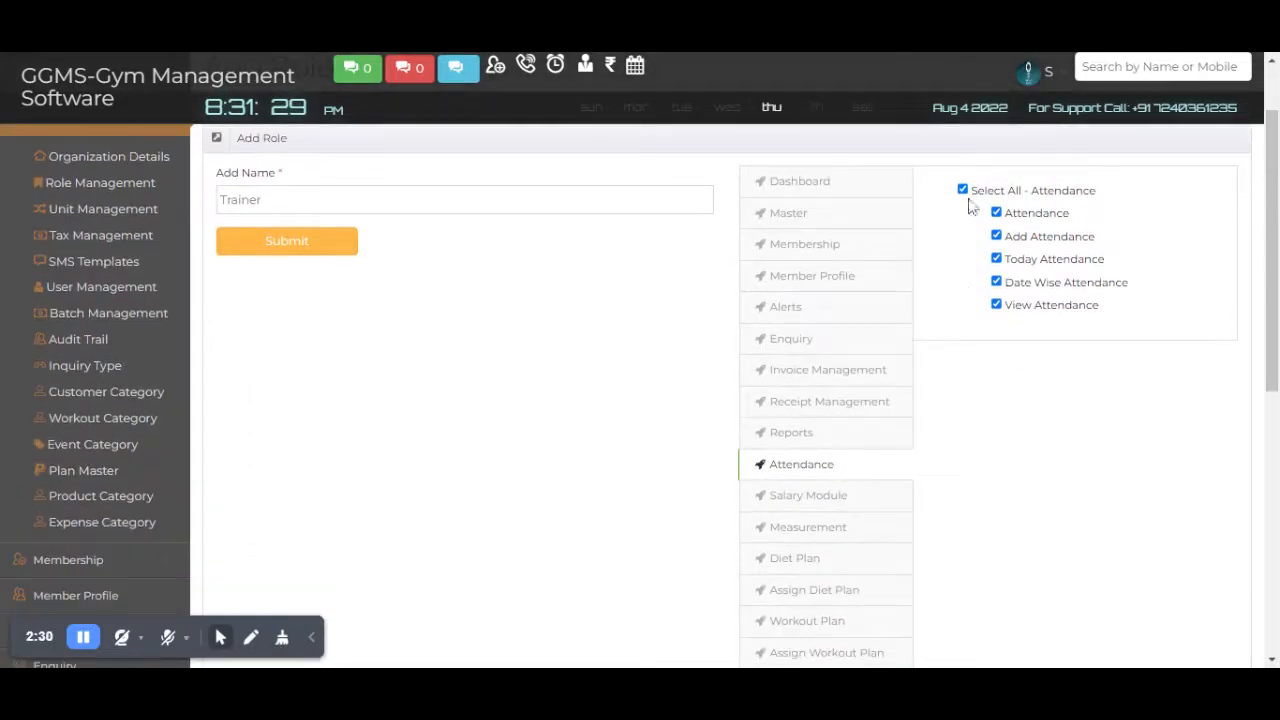
{"action": "left_click", "coordinate": [963, 190]}
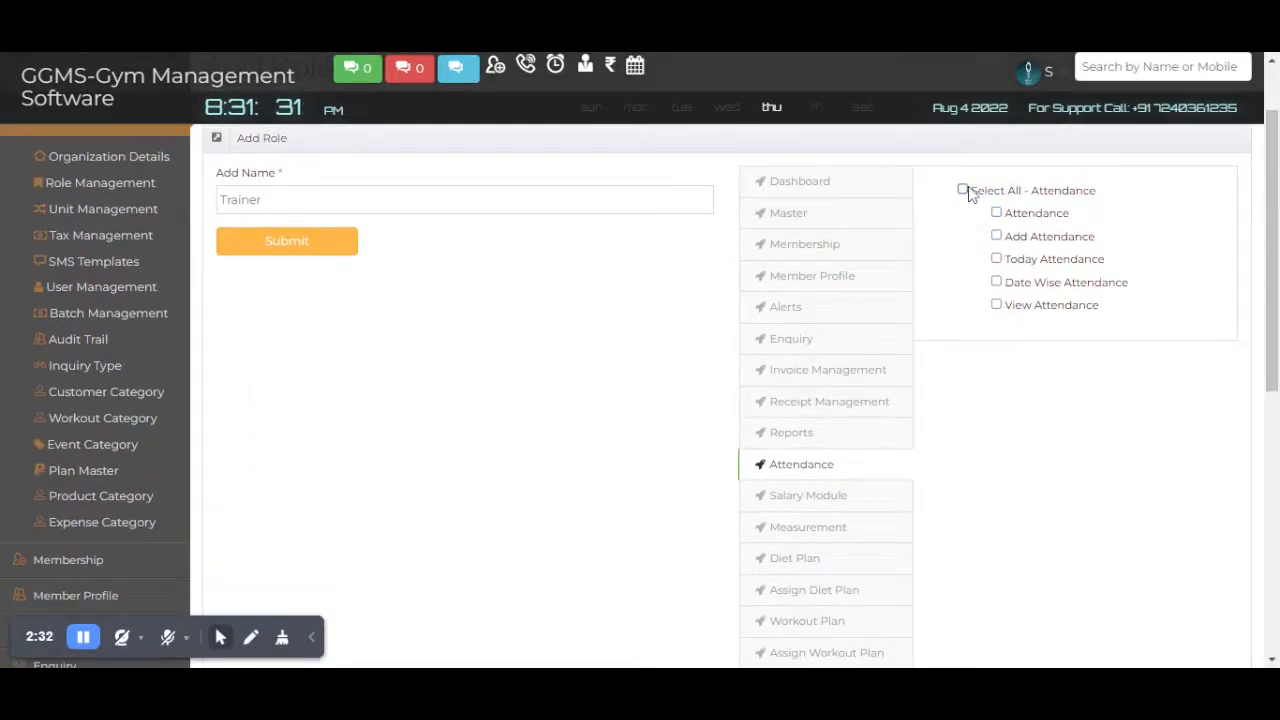
Step: Remove all Salary Module permissions from the Trainer role and check its Measurement permissions
{"action": "left_click", "coordinate": [840, 494]}
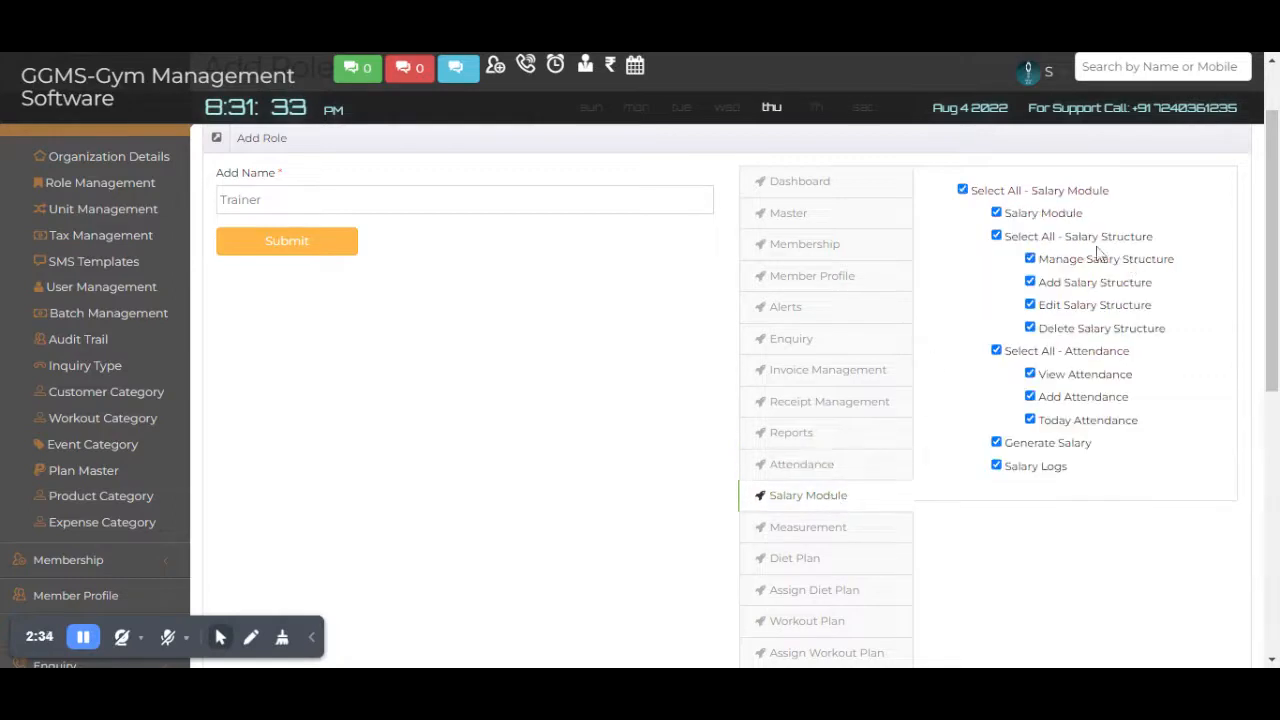
{"action": "left_click", "coordinate": [963, 190]}
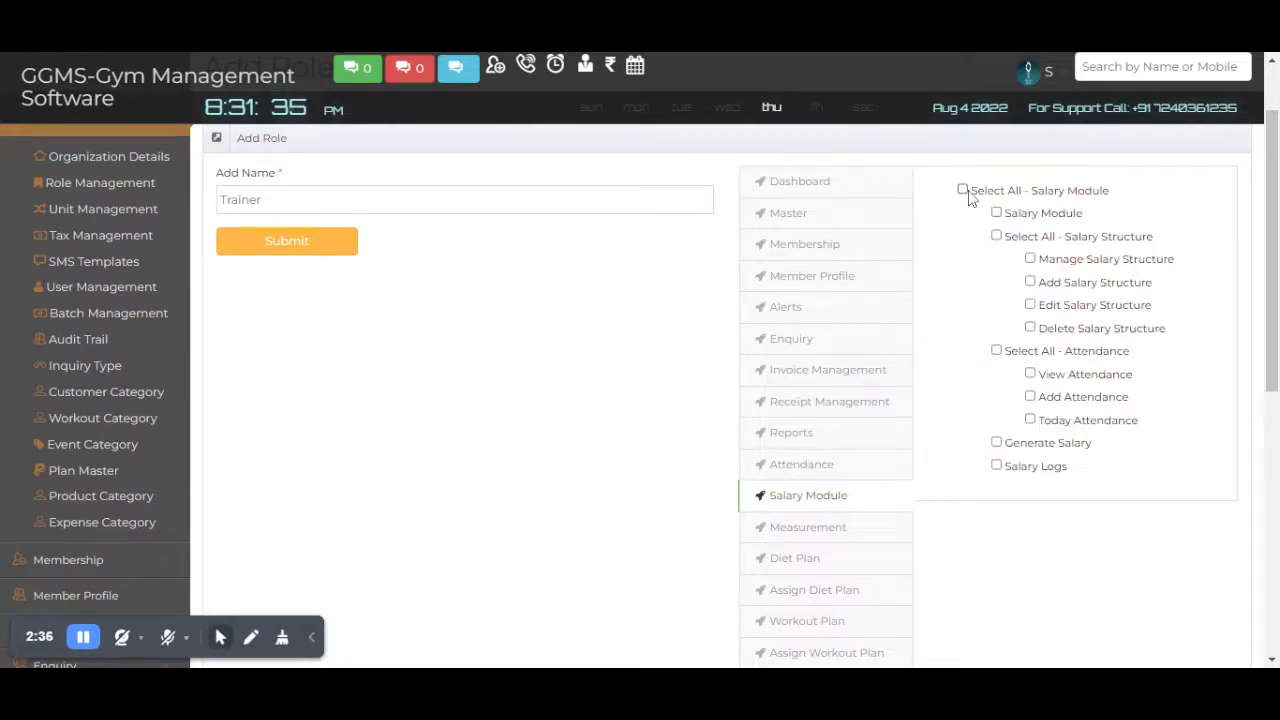
{"action": "scroll", "coordinate": [800, 502], "scroll_direction": "down", "scroll_amount": 1}
{"action": "left_click", "coordinate": [837, 440]}
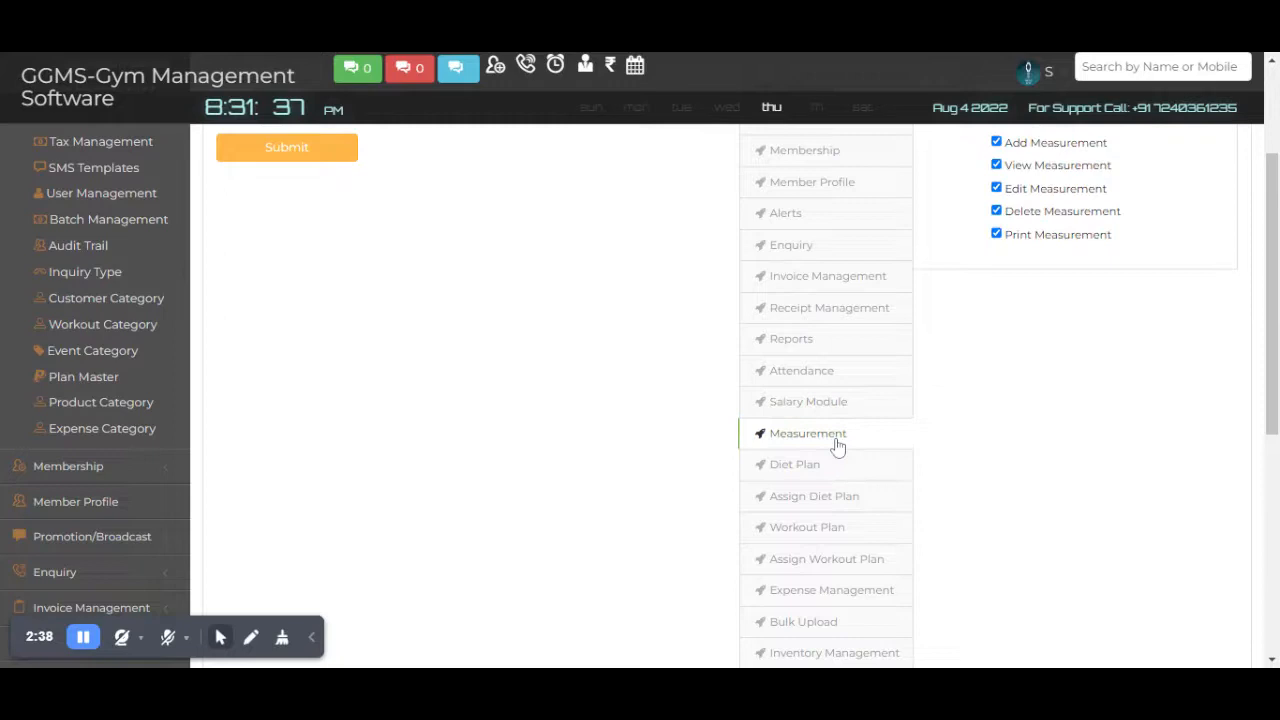
{"action": "scroll", "coordinate": [950, 298], "scroll_direction": "up", "scroll_amount": 2}
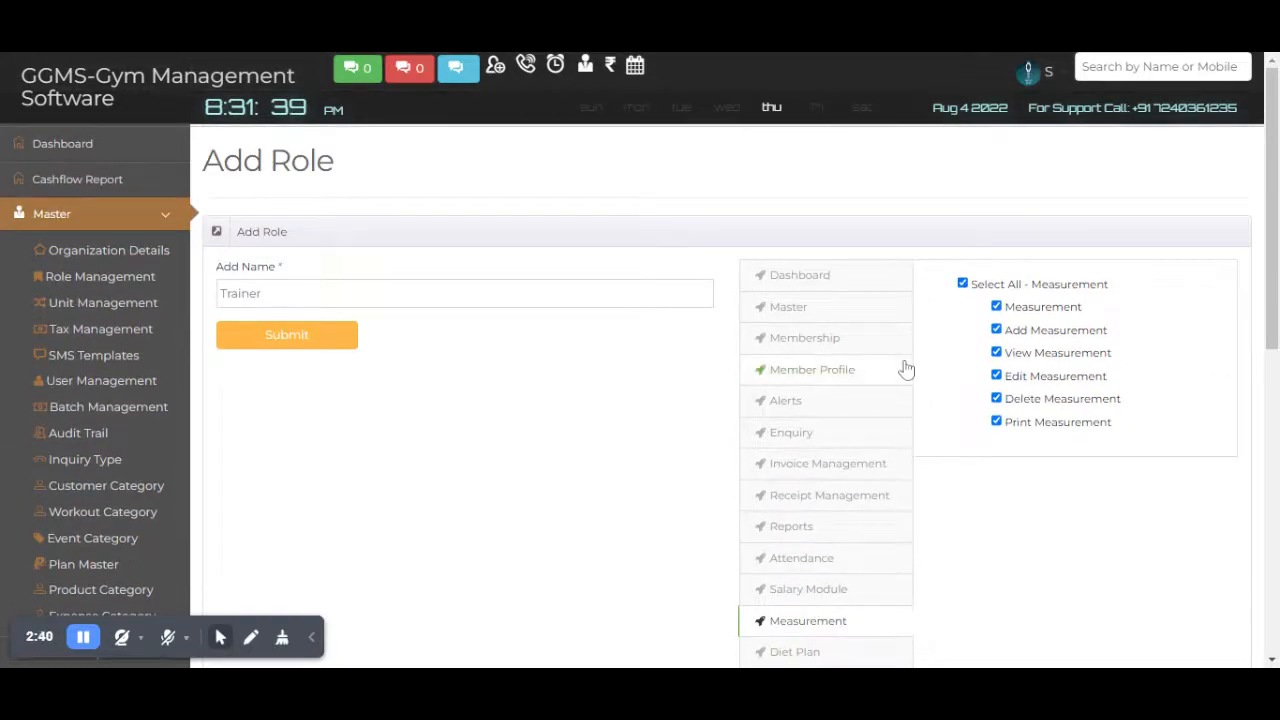
Step: Review the role's Diet Plan, Assign Diet Plan, Workout Plan and Assign Workout Plan permissions
{"action": "scroll", "coordinate": [900, 380], "scroll_direction": "down", "scroll_amount": 2}
{"action": "left_click", "coordinate": [842, 468]}
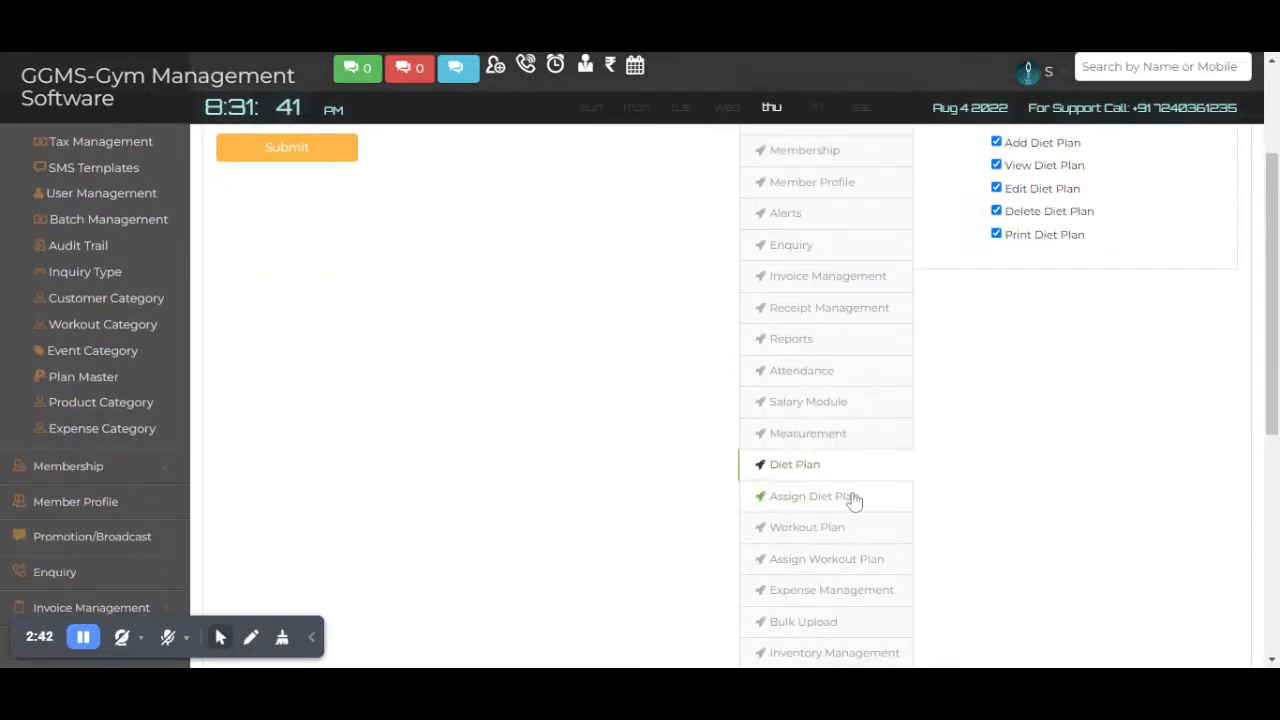
{"action": "left_click", "coordinate": [853, 497]}
{"action": "left_click", "coordinate": [837, 530]}
{"action": "left_click", "coordinate": [850, 556]}
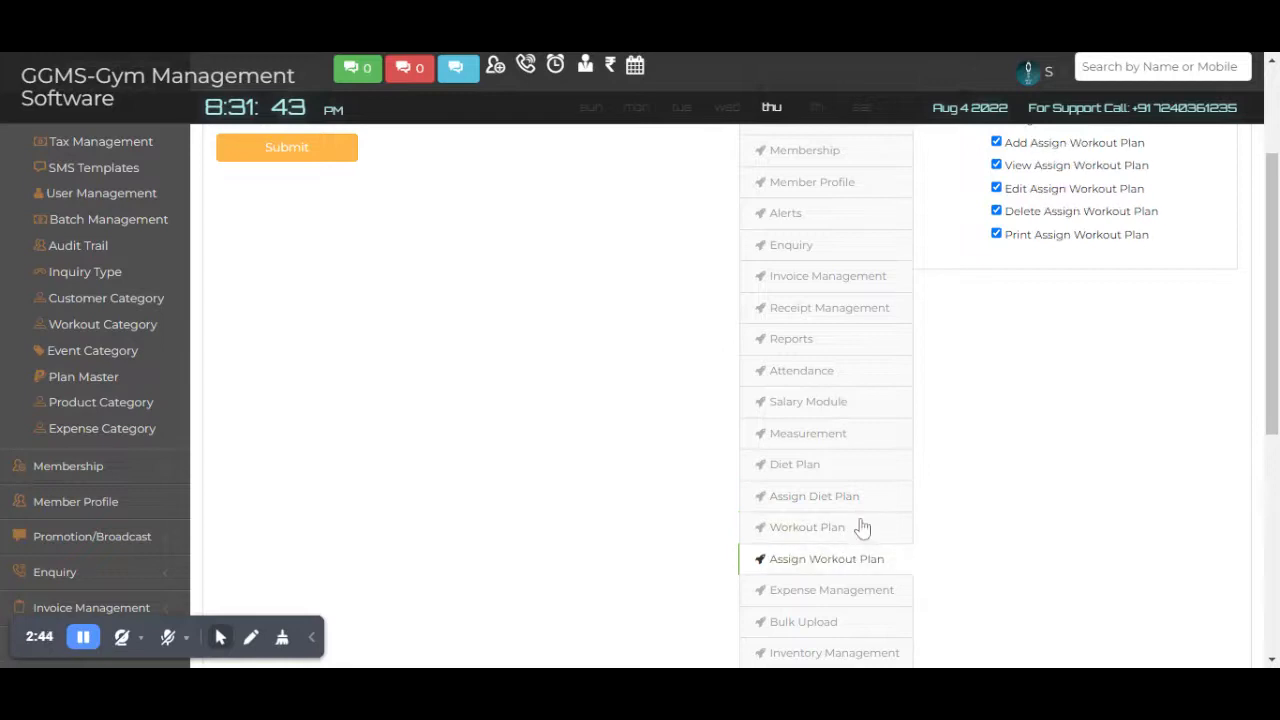
Step: Remove all Expense Management and Bulk Upload permissions from the Trainer role
{"action": "scroll", "coordinate": [929, 457], "scroll_direction": "down", "scroll_amount": 1}
{"action": "left_click", "coordinate": [846, 506]}
{"action": "scroll", "coordinate": [966, 466], "scroll_direction": "up", "scroll_amount": 2}
{"action": "left_click", "coordinate": [963, 190]}
{"action": "scroll", "coordinate": [929, 400], "scroll_direction": "down", "scroll_amount": 2}
{"action": "left_click", "coordinate": [838, 527]}
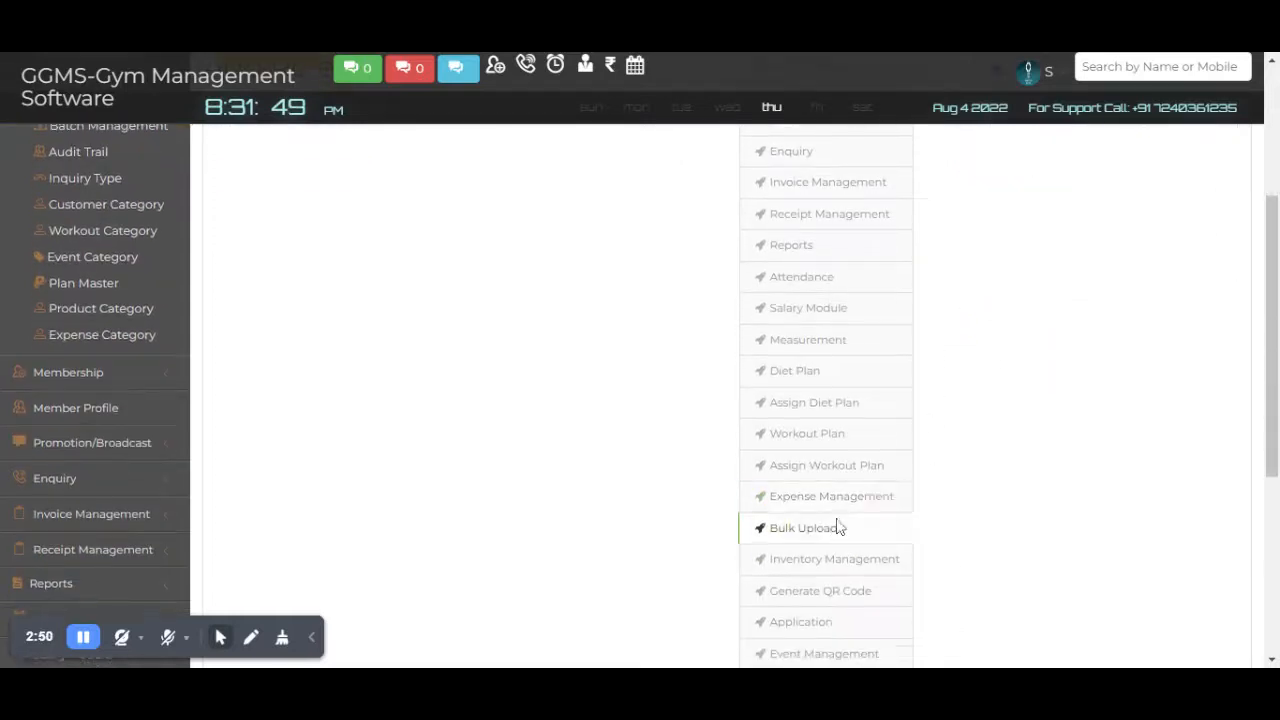
{"action": "scroll", "coordinate": [1163, 289], "scroll_direction": "up", "scroll_amount": 2}
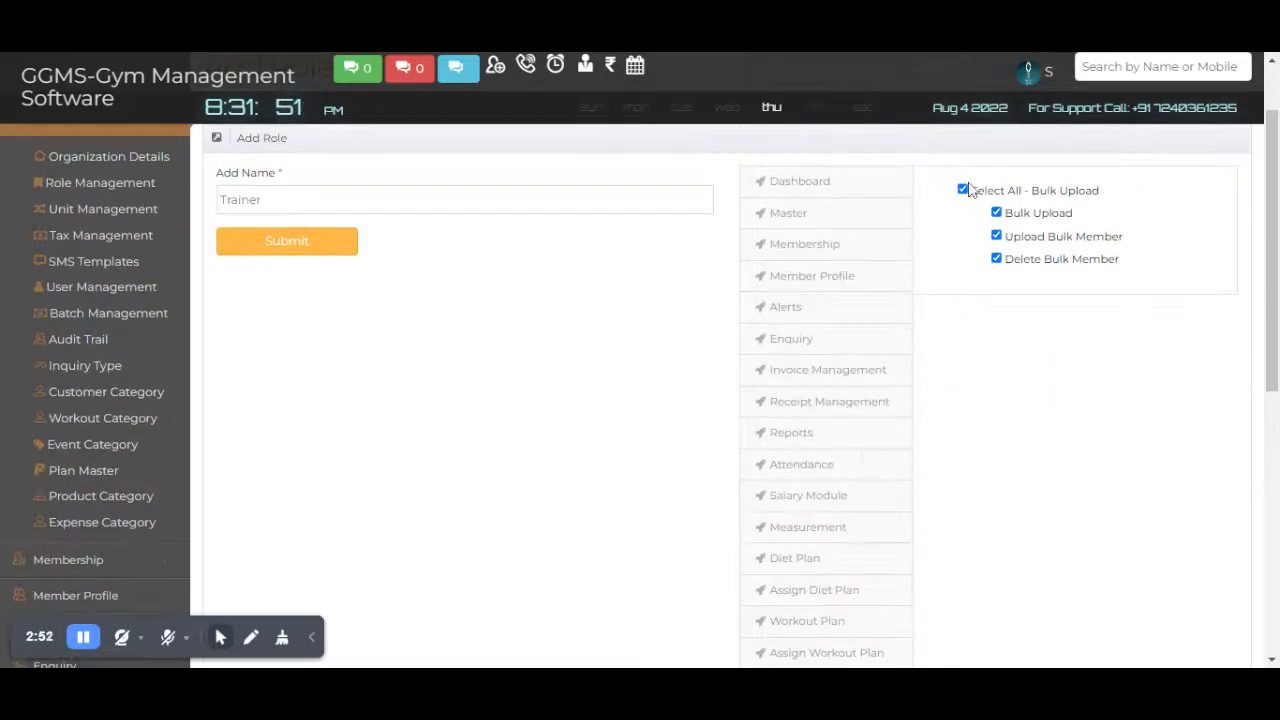
{"action": "left_click", "coordinate": [963, 190]}
Step: Remove all Inventory Management and Generate QR Code permissions from the Trainer role
{"action": "scroll", "coordinate": [851, 420], "scroll_direction": "down", "scroll_amount": 4}
{"action": "left_click", "coordinate": [838, 380]}
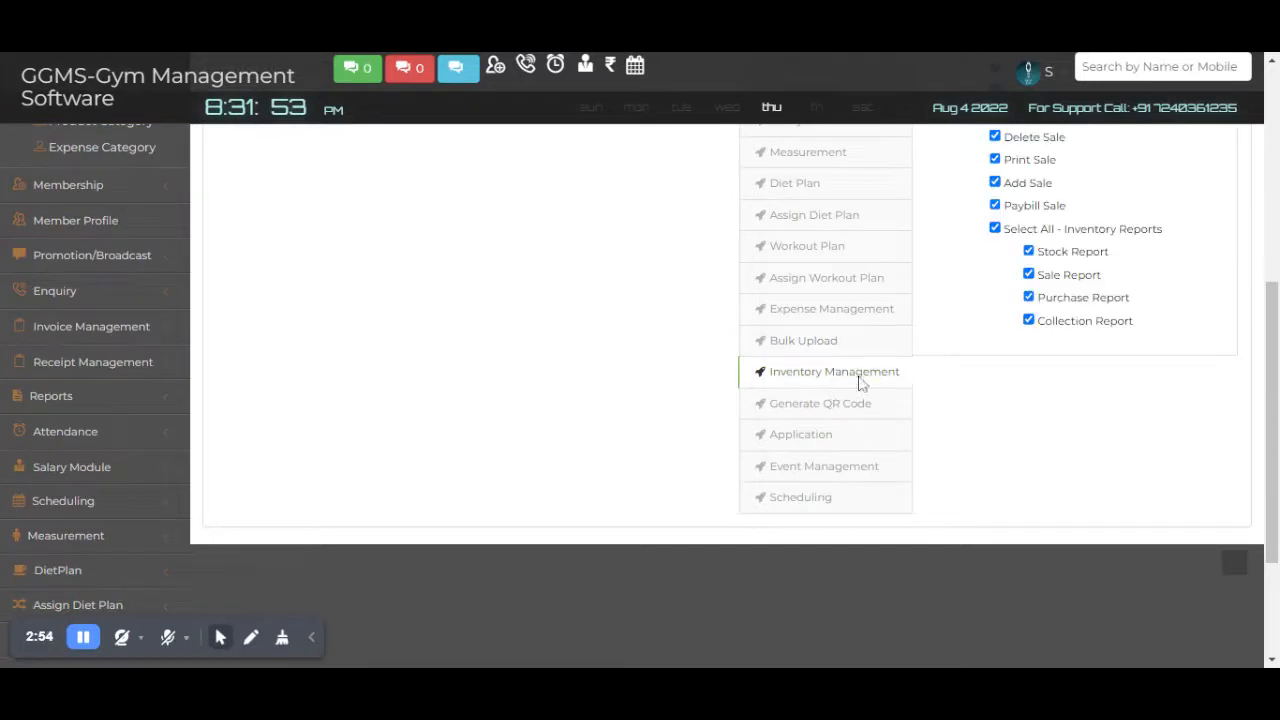
{"action": "scroll", "coordinate": [838, 387], "scroll_direction": "up", "scroll_amount": 4}
{"action": "left_click", "coordinate": [961, 284]}
{"action": "scroll", "coordinate": [969, 310], "scroll_direction": "down", "scroll_amount": 6}
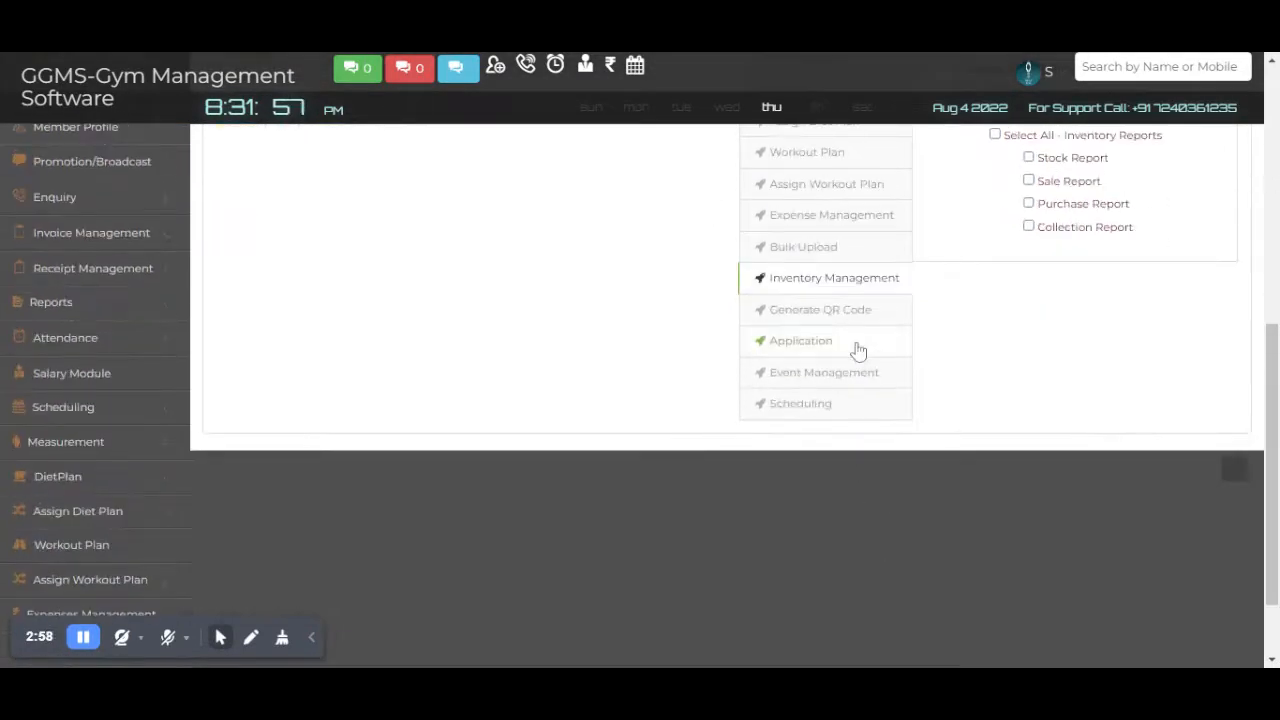
{"action": "left_click", "coordinate": [824, 311]}
{"action": "scroll", "coordinate": [877, 337], "scroll_direction": "up", "scroll_amount": 6}
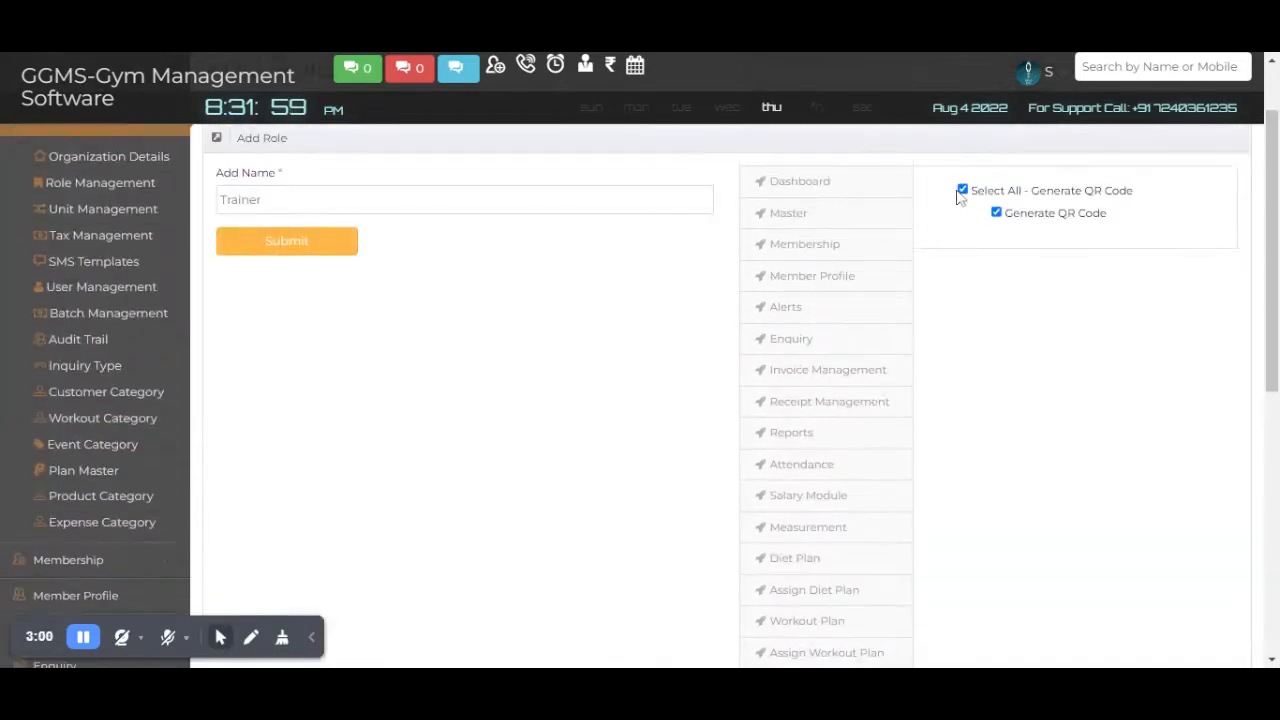
{"action": "left_click", "coordinate": [960, 192]}
Step: Remove all Application permissions from the Trainer role except Self Attendance
{"action": "scroll", "coordinate": [954, 289], "scroll_direction": "down", "scroll_amount": 3}
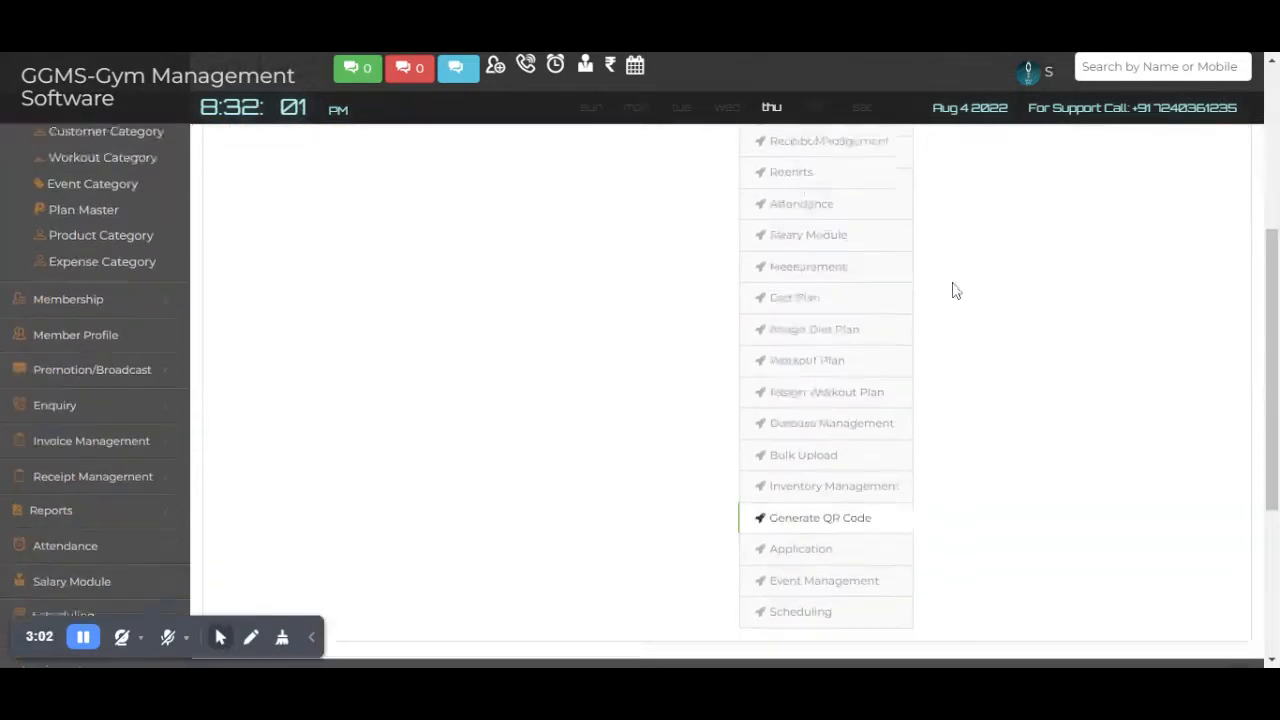
{"action": "left_click", "coordinate": [829, 527]}
{"action": "scroll", "coordinate": [1034, 446], "scroll_direction": "up", "scroll_amount": 4}
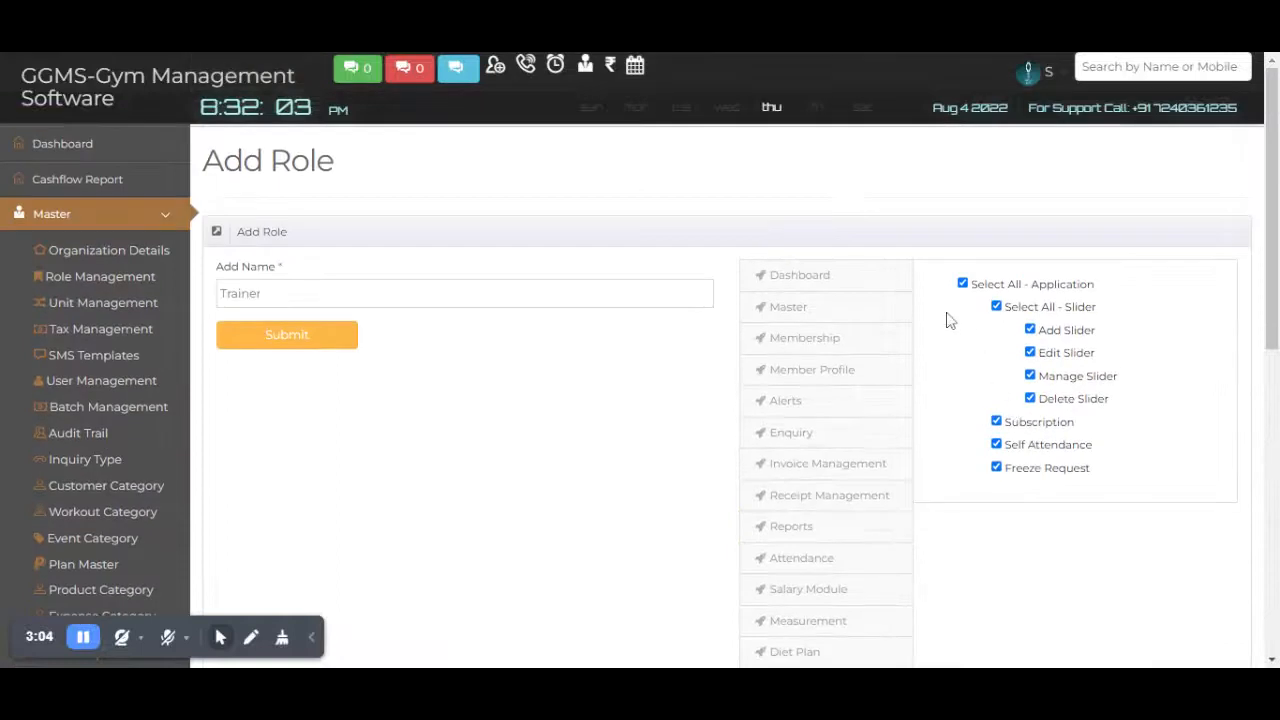
{"action": "left_click", "coordinate": [962, 284]}
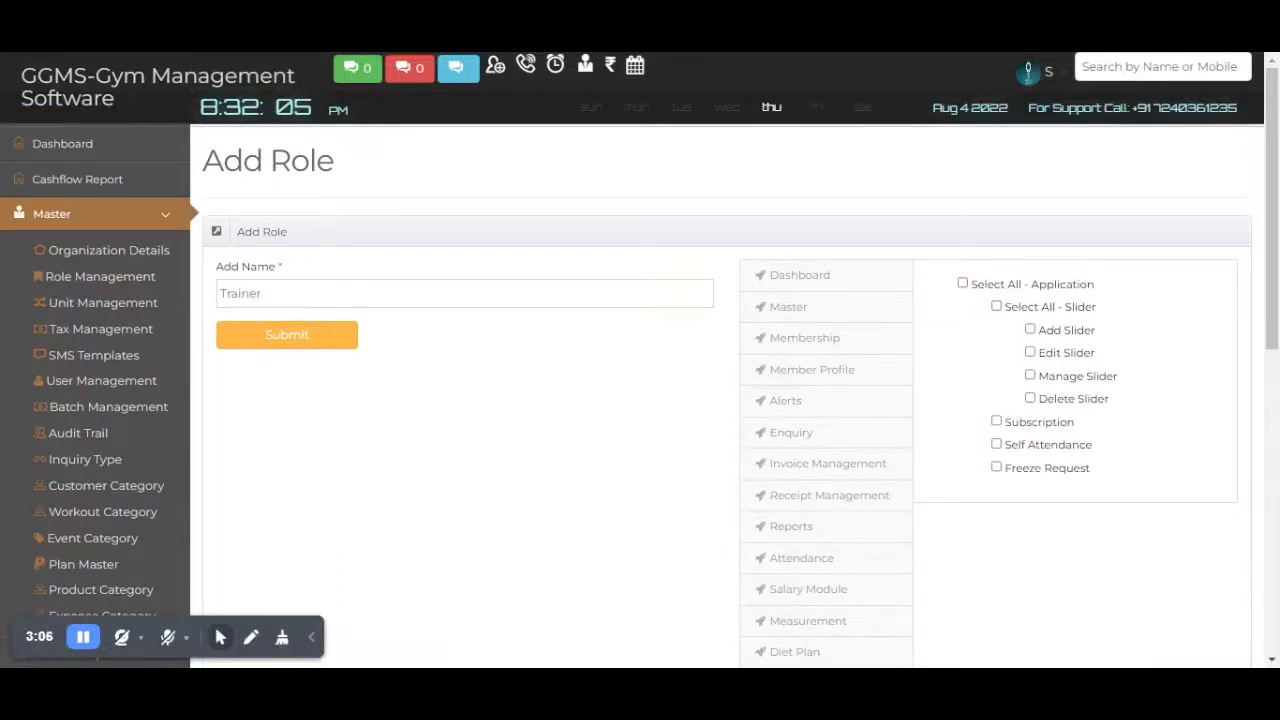
{"action": "left_click", "coordinate": [996, 446]}
Step: Remove all Event Management permissions from the Trainer role
{"action": "scroll", "coordinate": [980, 428], "scroll_direction": "down", "scroll_amount": 1}
{"action": "scroll", "coordinate": [985, 410], "scroll_direction": "down", "scroll_amount": 4}
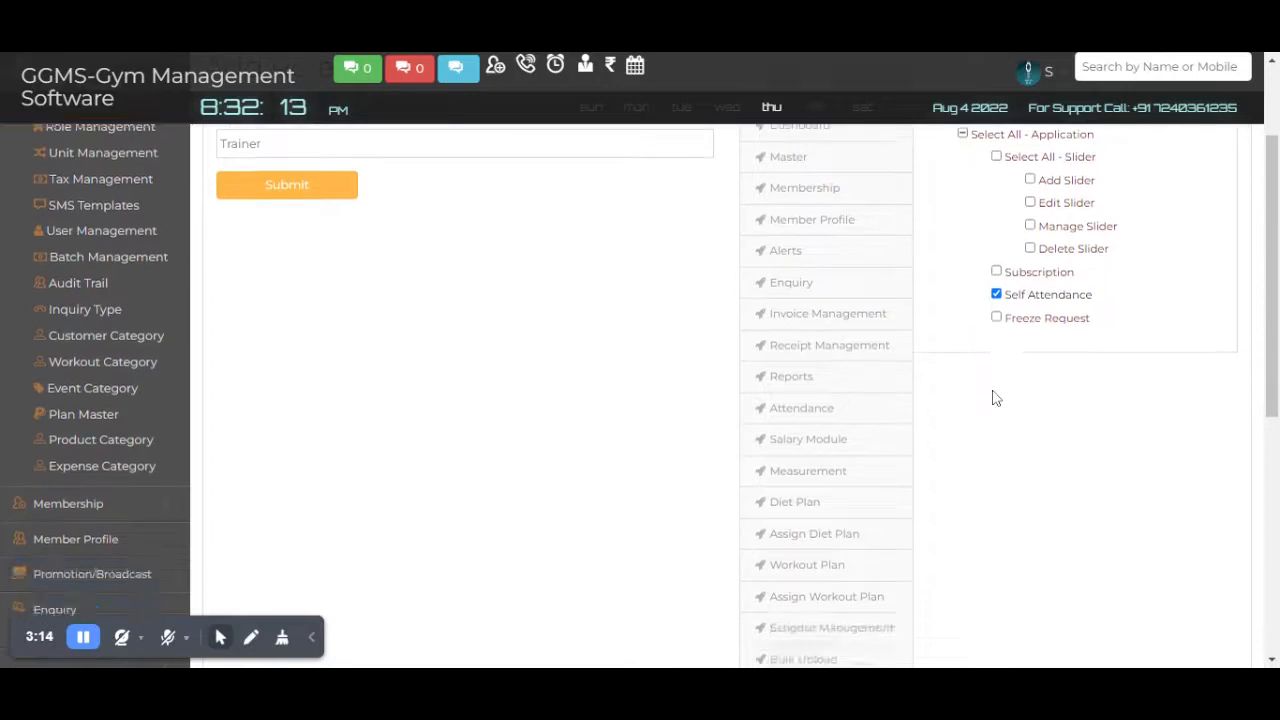
{"action": "left_click", "coordinate": [862, 481]}
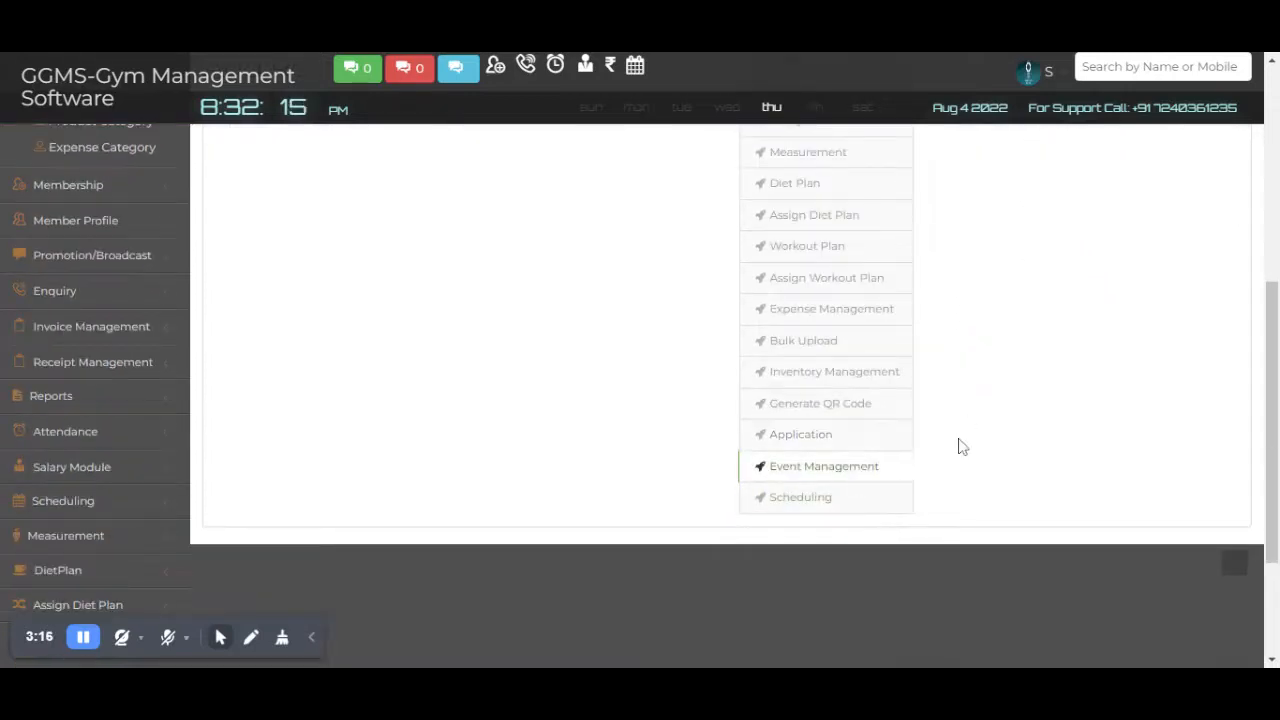
{"action": "scroll", "coordinate": [957, 449], "scroll_direction": "up", "scroll_amount": 5}
{"action": "left_click", "coordinate": [964, 285]}
{"action": "left_click", "coordinate": [962, 284]}
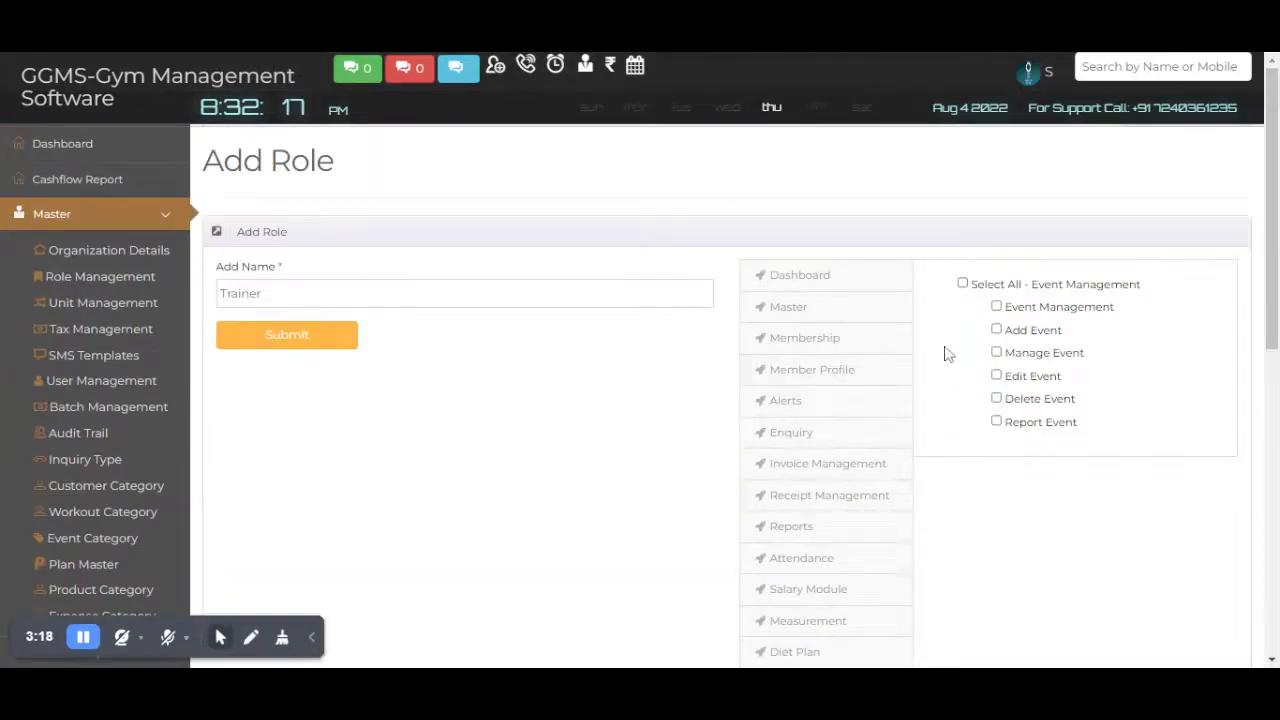
Step: Remove all Scheduling permissions from the Trainer role and submit the role
{"action": "scroll", "coordinate": [949, 349], "scroll_direction": "down", "scroll_amount": 5}
{"action": "left_click", "coordinate": [812, 403]}
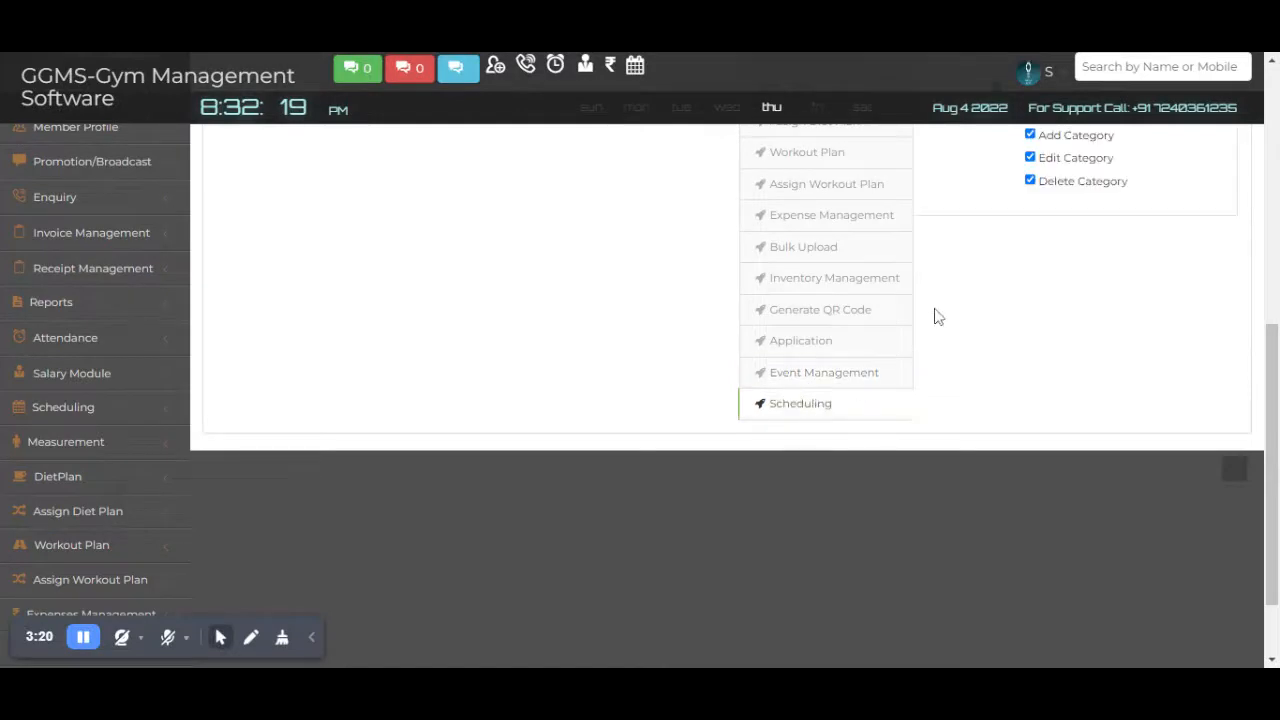
{"action": "scroll", "coordinate": [940, 300], "scroll_direction": "up", "scroll_amount": 5}
{"action": "left_click", "coordinate": [962, 190]}
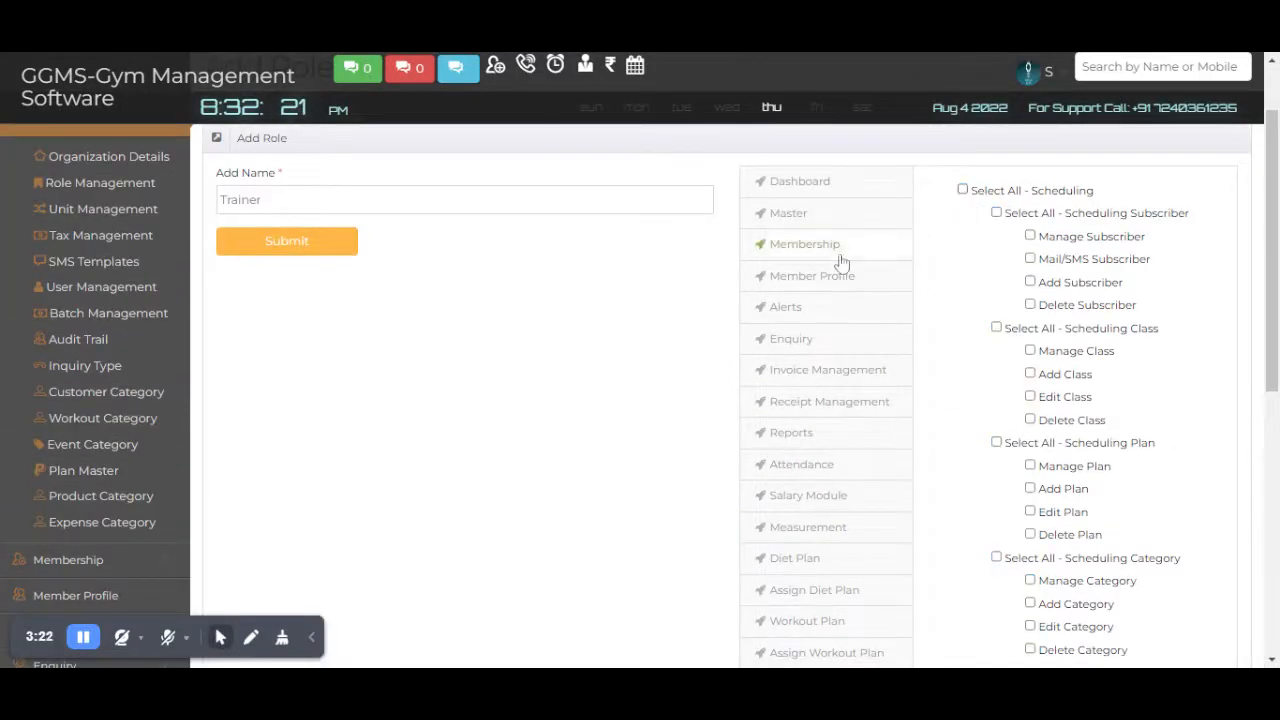
{"action": "left_click", "coordinate": [284, 244]}
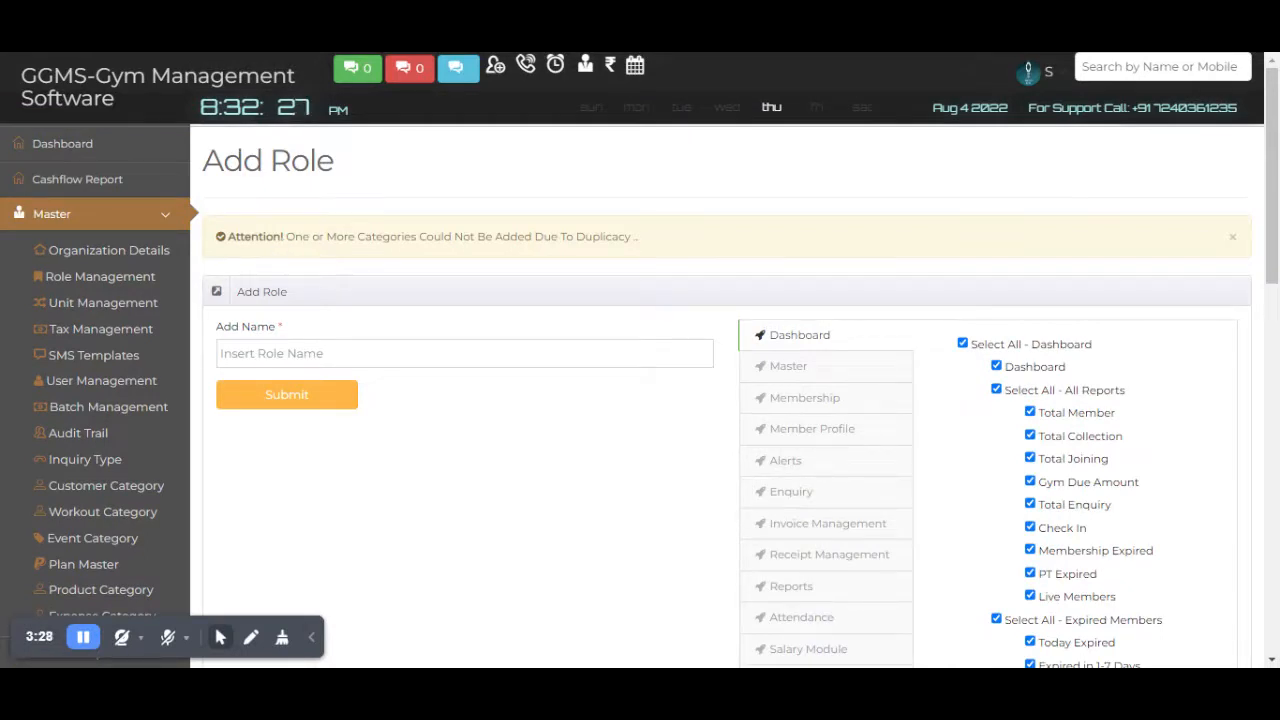
{"action": "left_click_drag", "start_coordinate": [366, 252], "coordinate": [645, 257]}
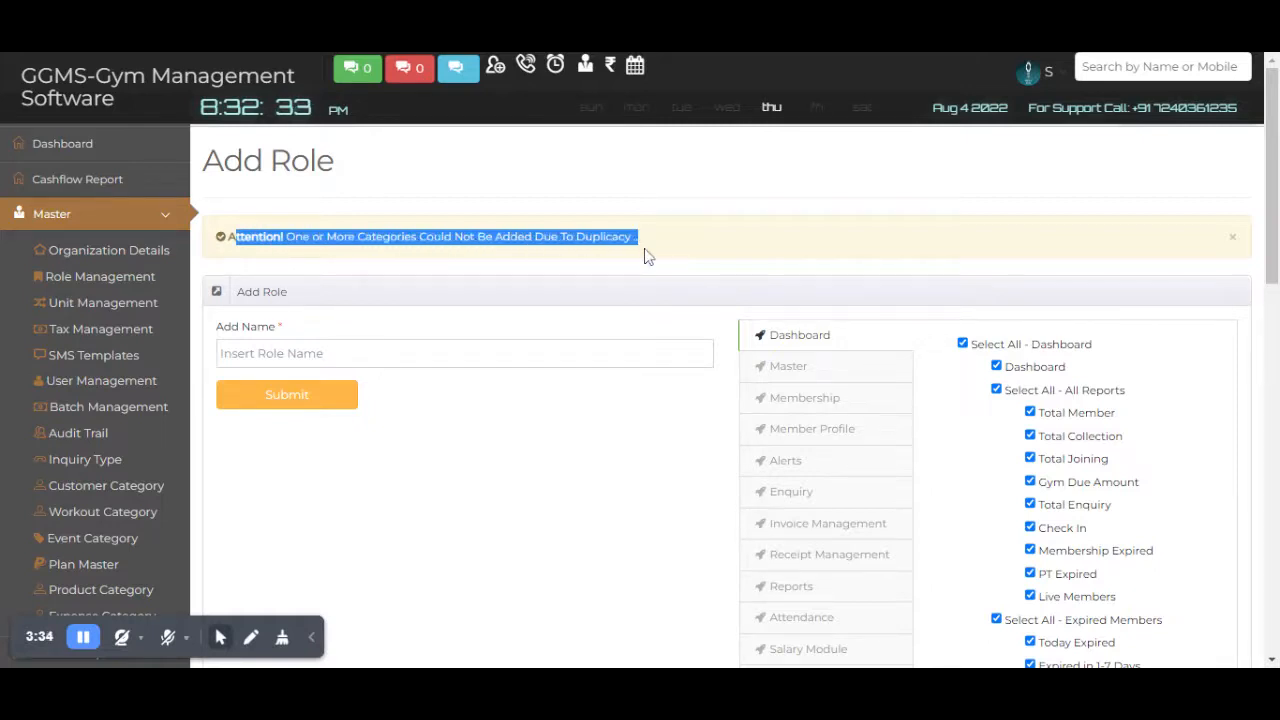
{"action": "left_click", "coordinate": [559, 206]}
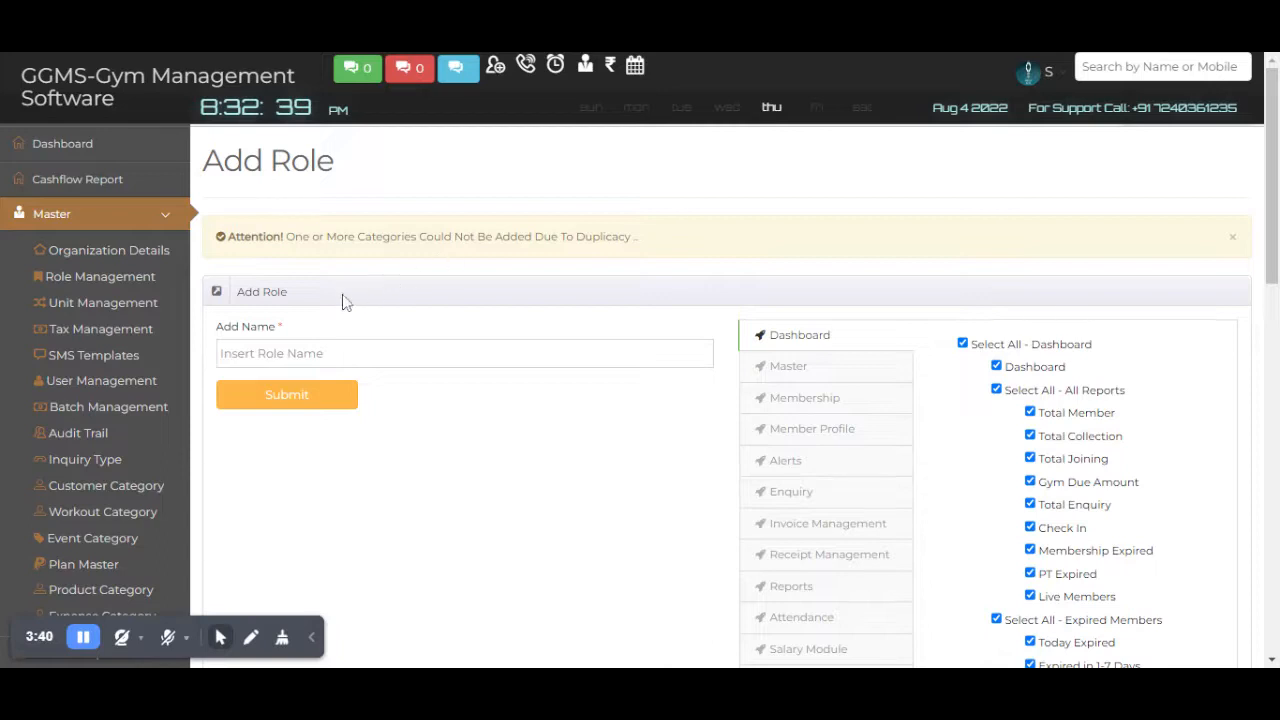
Step: Start adding a user in User Management with user type Trainer and role type All Data
{"action": "left_click", "coordinate": [163, 386]}
{"action": "left_click", "coordinate": [357, 165]}
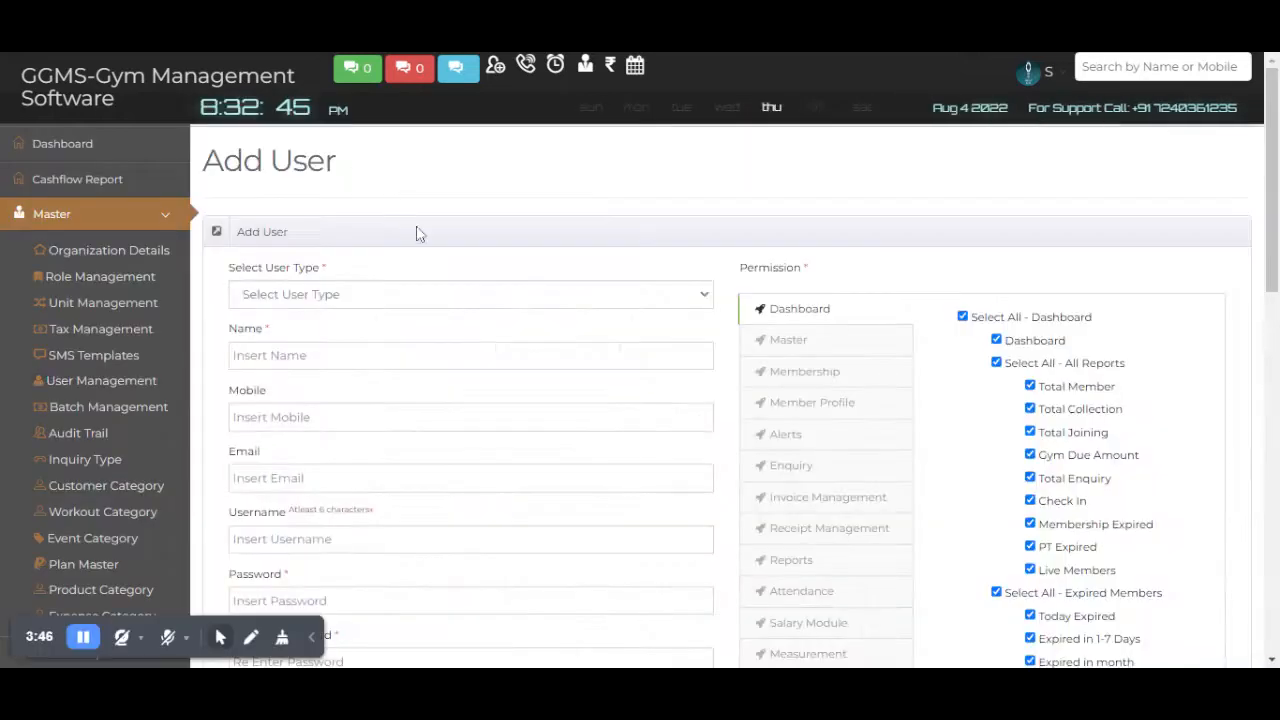
{"action": "left_click", "coordinate": [412, 294]}
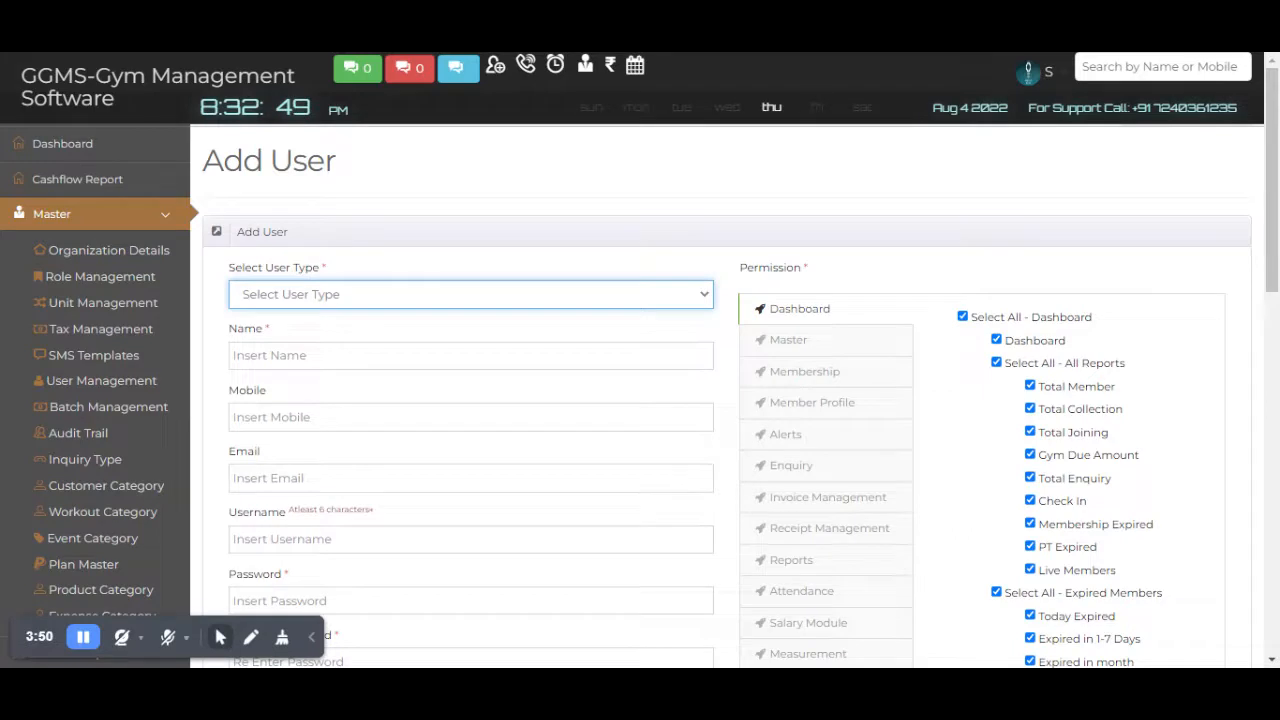
{"action": "left_click", "coordinate": [395, 571]}
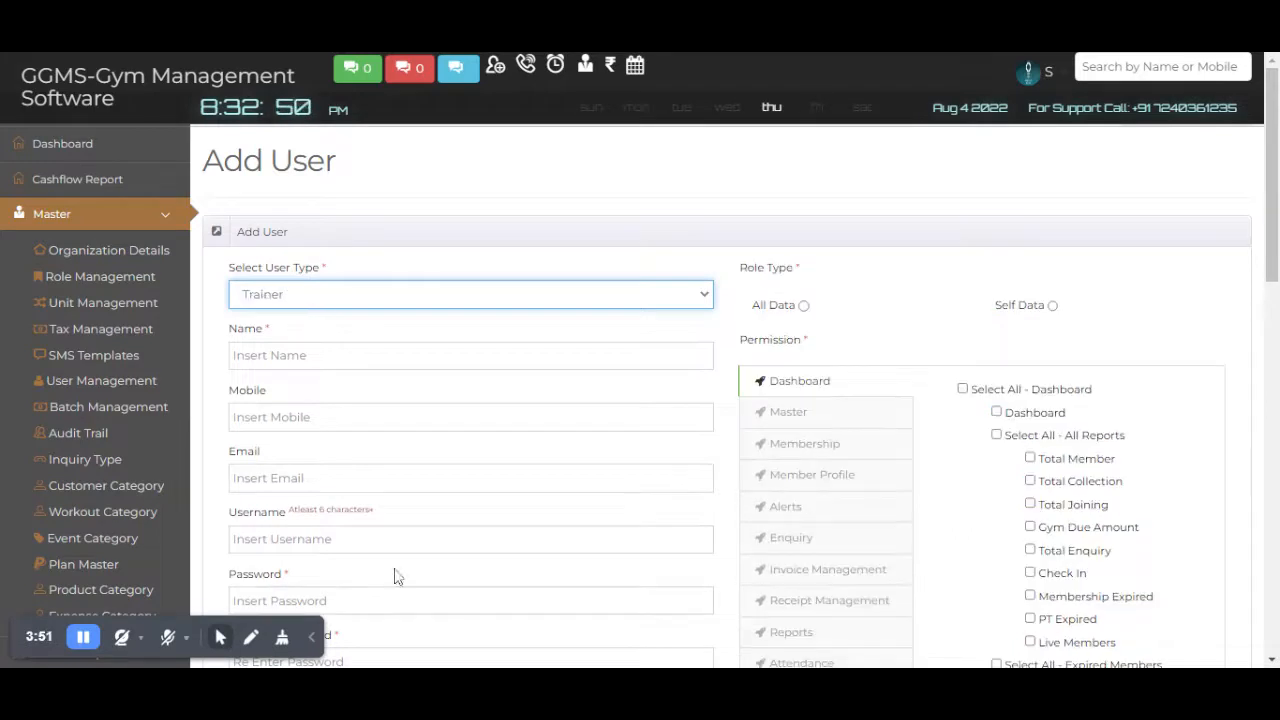
{"action": "left_click", "coordinate": [801, 310]}
Step: Set the new user's name to Trainer Name and enter the mobile number
{"action": "scroll", "coordinate": [597, 343], "scroll_direction": "down", "scroll_amount": 1}
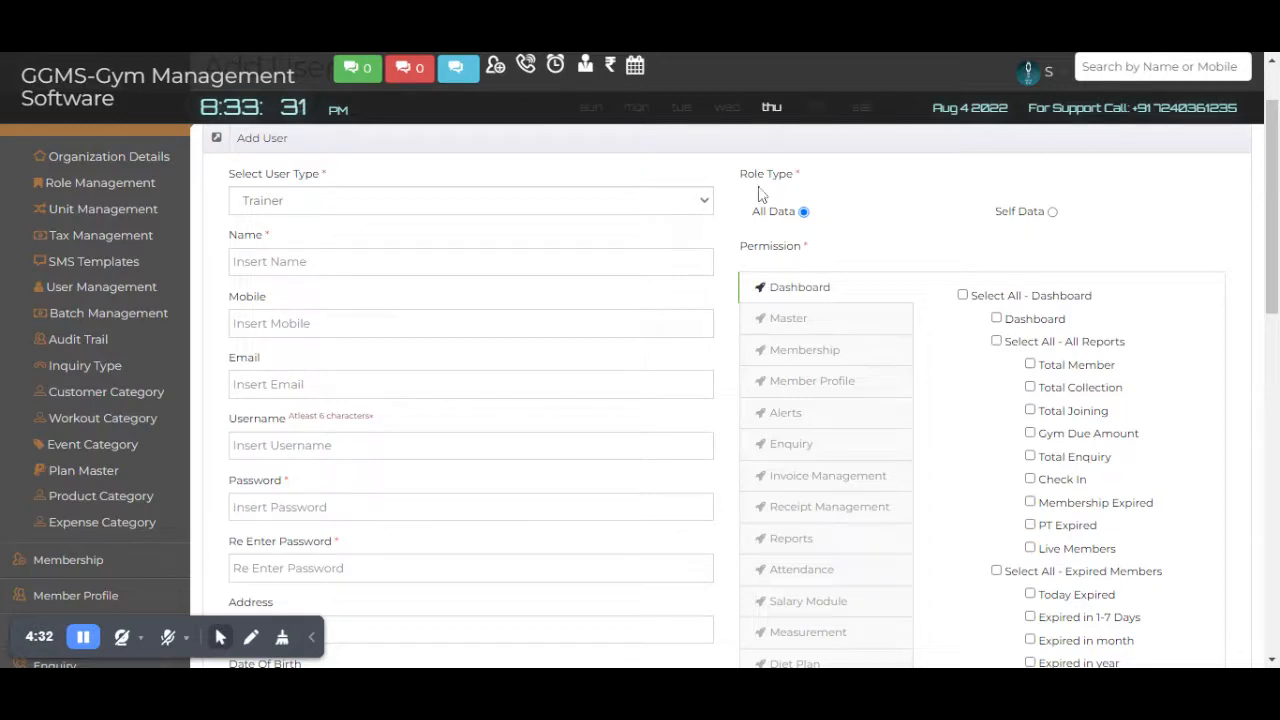
{"action": "scroll", "coordinate": [440, 207], "scroll_direction": "down", "scroll_amount": 2}
{"action": "scroll", "coordinate": [337, 320], "scroll_direction": "up", "scroll_amount": 2}
{"action": "left_click", "coordinate": [337, 262]}
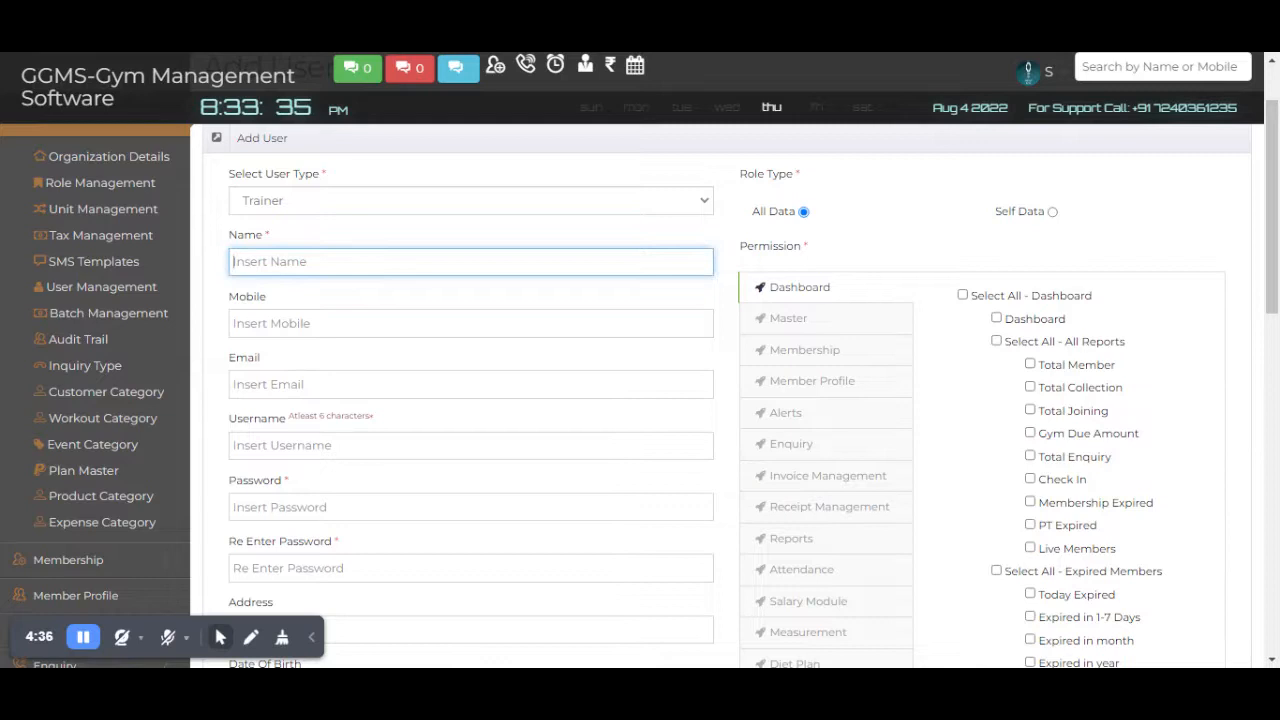
{"action": "type", "text": "Trainer Name"}
{"action": "key", "text": "Tab"}
{"action": "type", "text": "789644230"}
{"action": "key", "text": "Tab"}
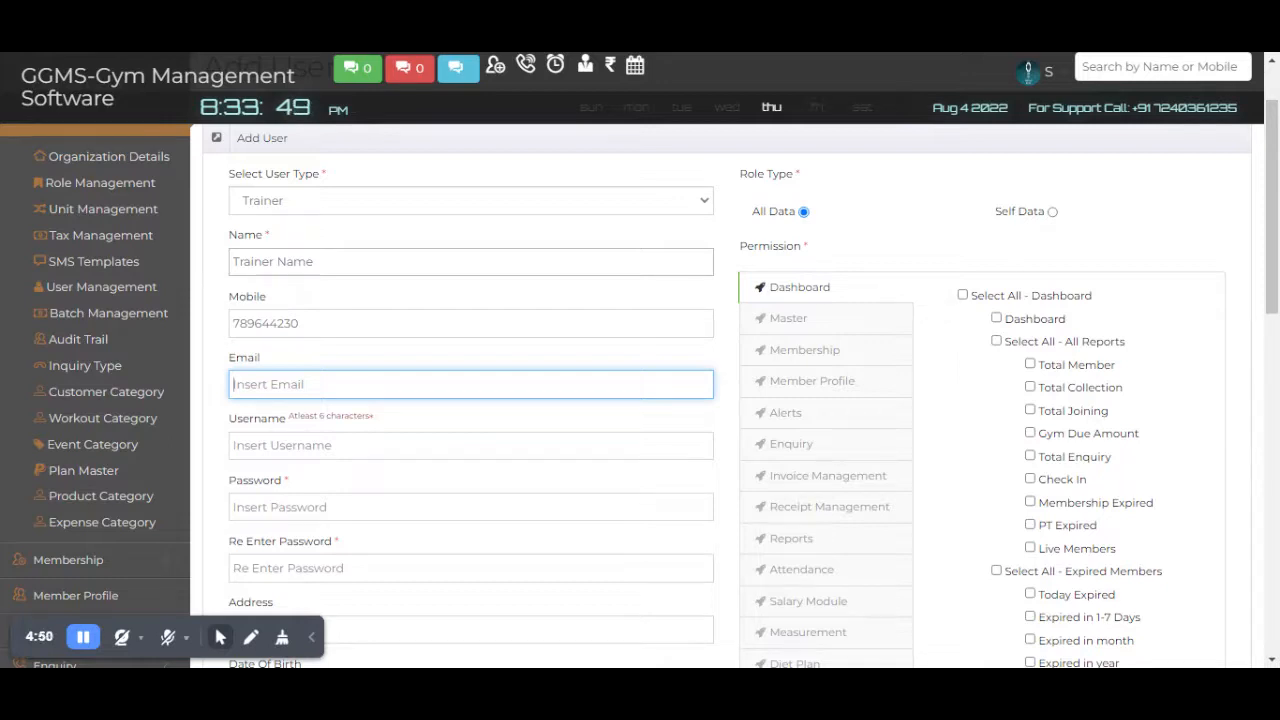
Step: Leave the e-mail empty and set the new user's username to trainers
{"action": "key", "text": "Tab"}
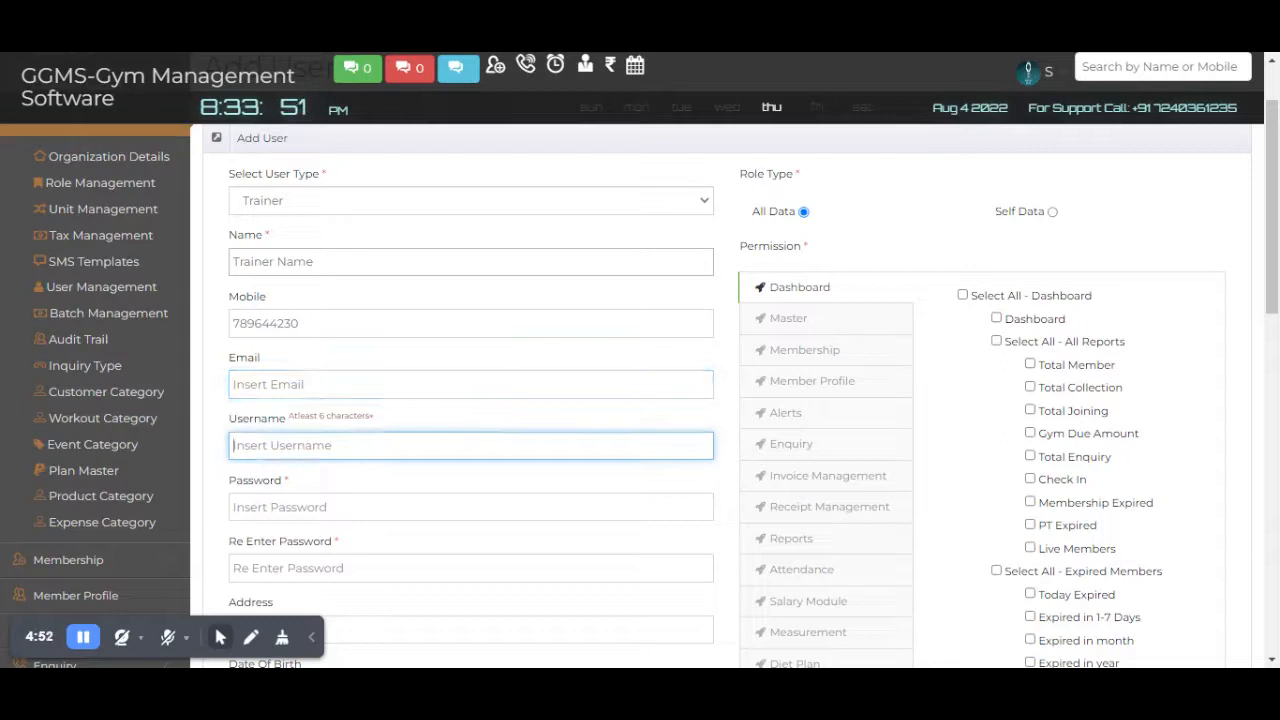
{"action": "type", "text": "t"}
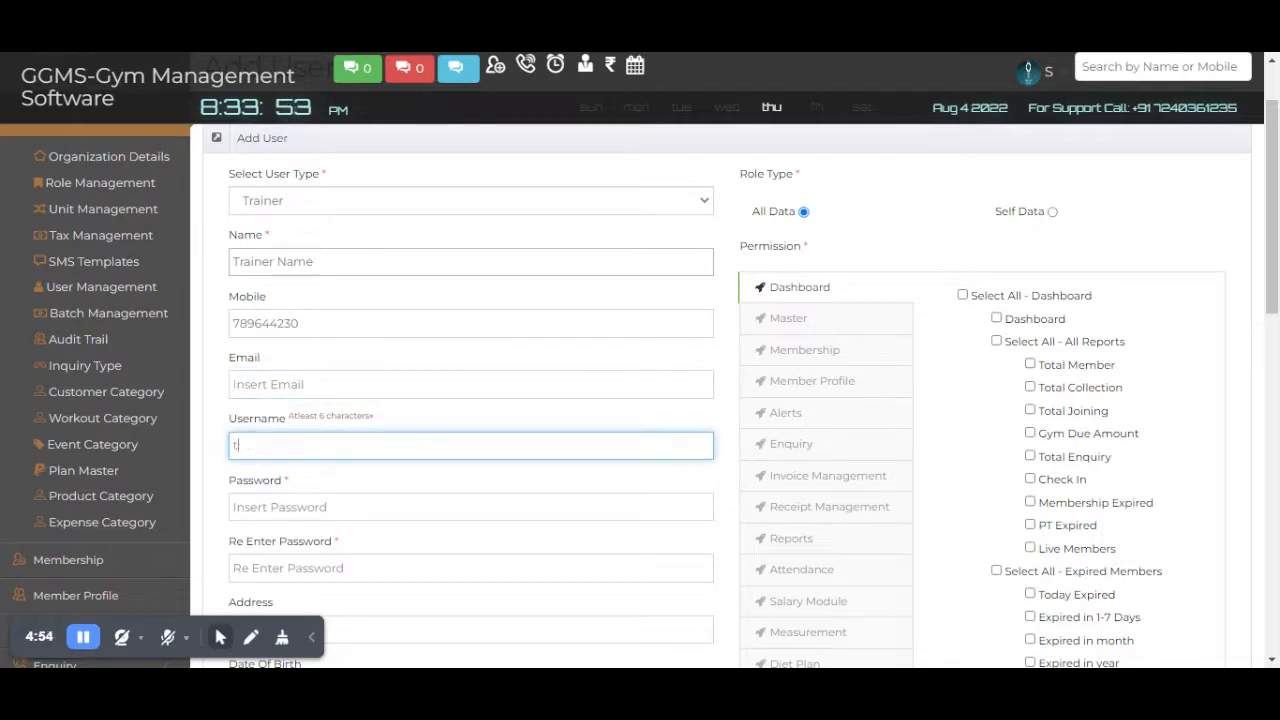
{"action": "type", "text": "rainers"}
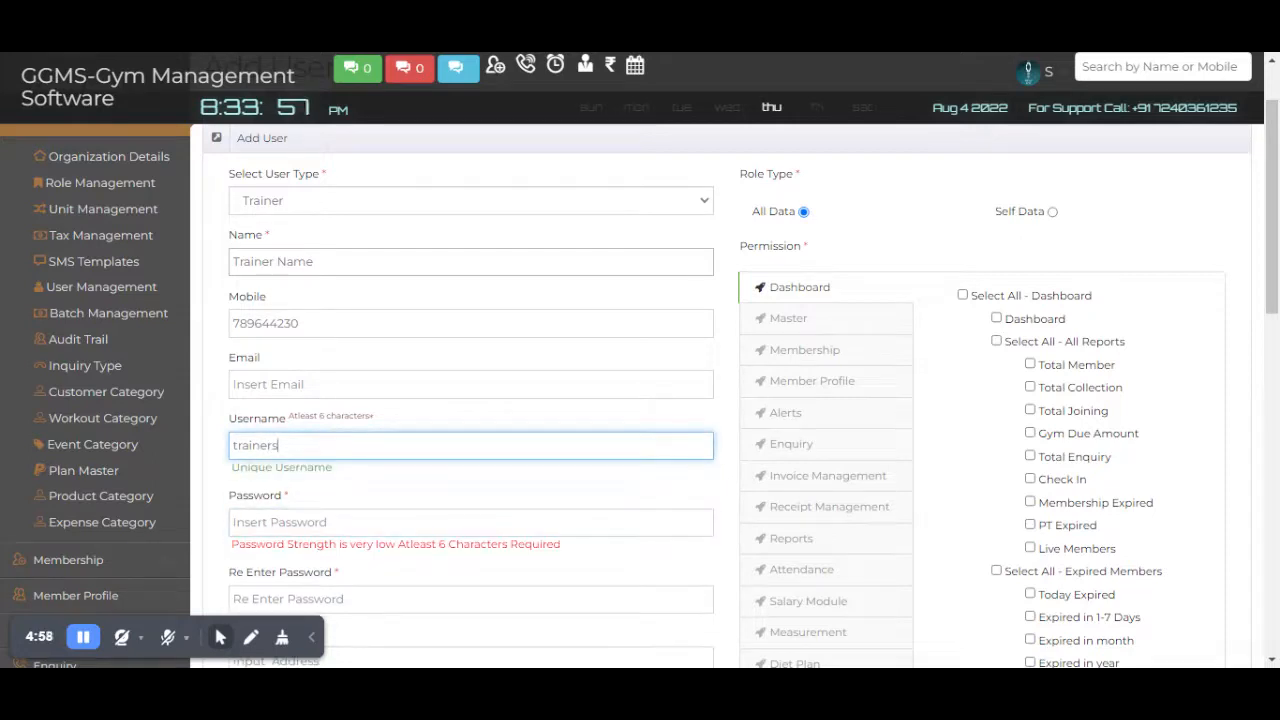
Step: Enter the new user's account password and repeat it in the confirmation field
{"action": "left_click", "coordinate": [470, 522]}
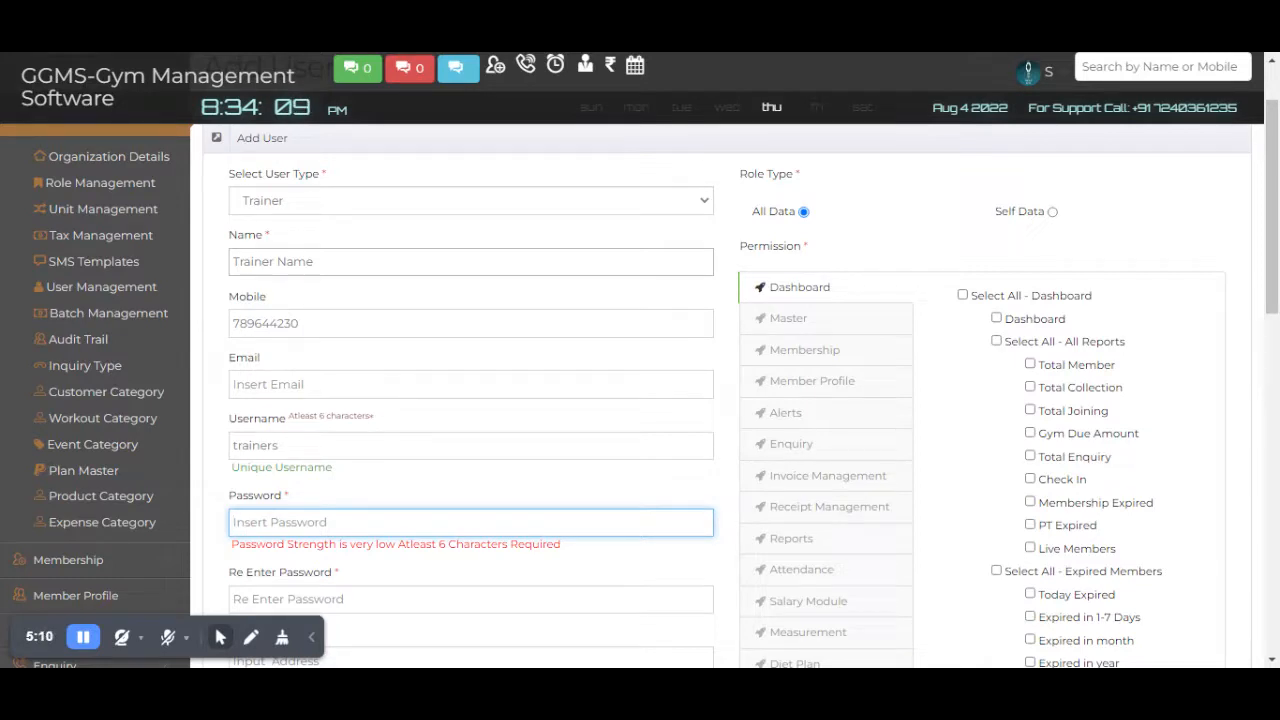
{"action": "type", "text": "•••••••••"}
{"action": "key", "text": "Tab"}
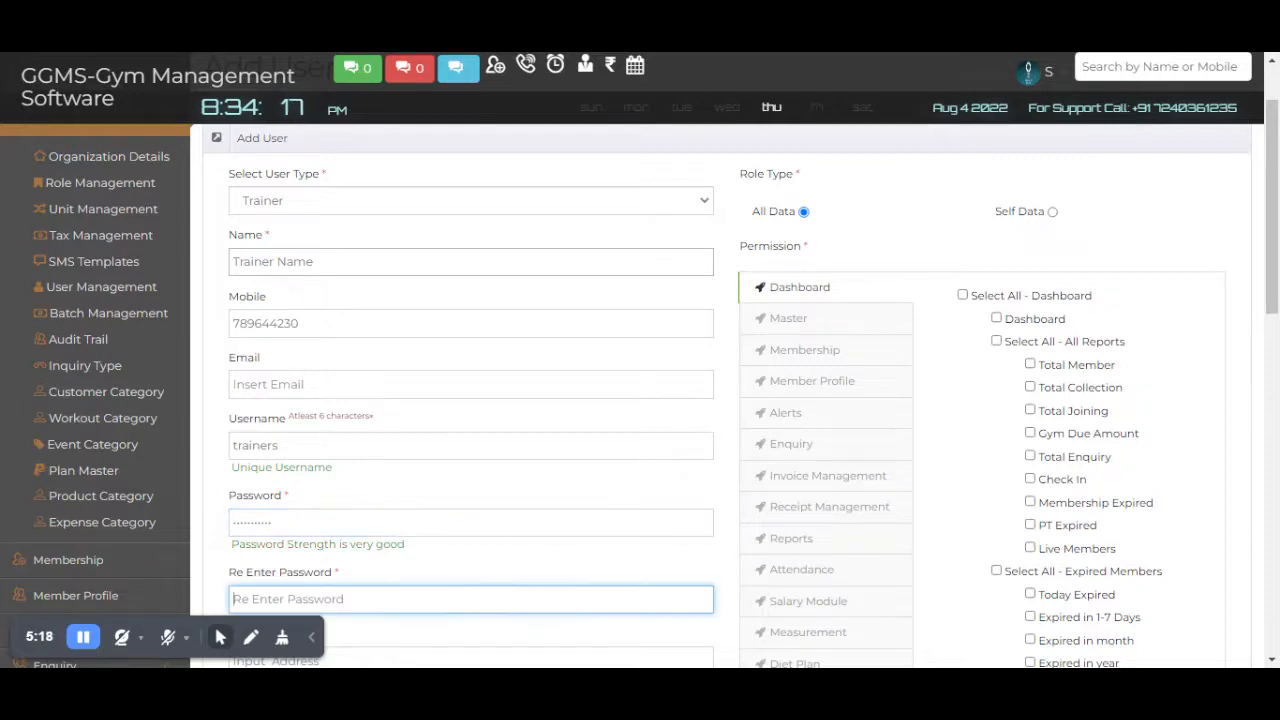
{"action": "type", "text": "•••••••"}
{"action": "key", "text": "Tab"}
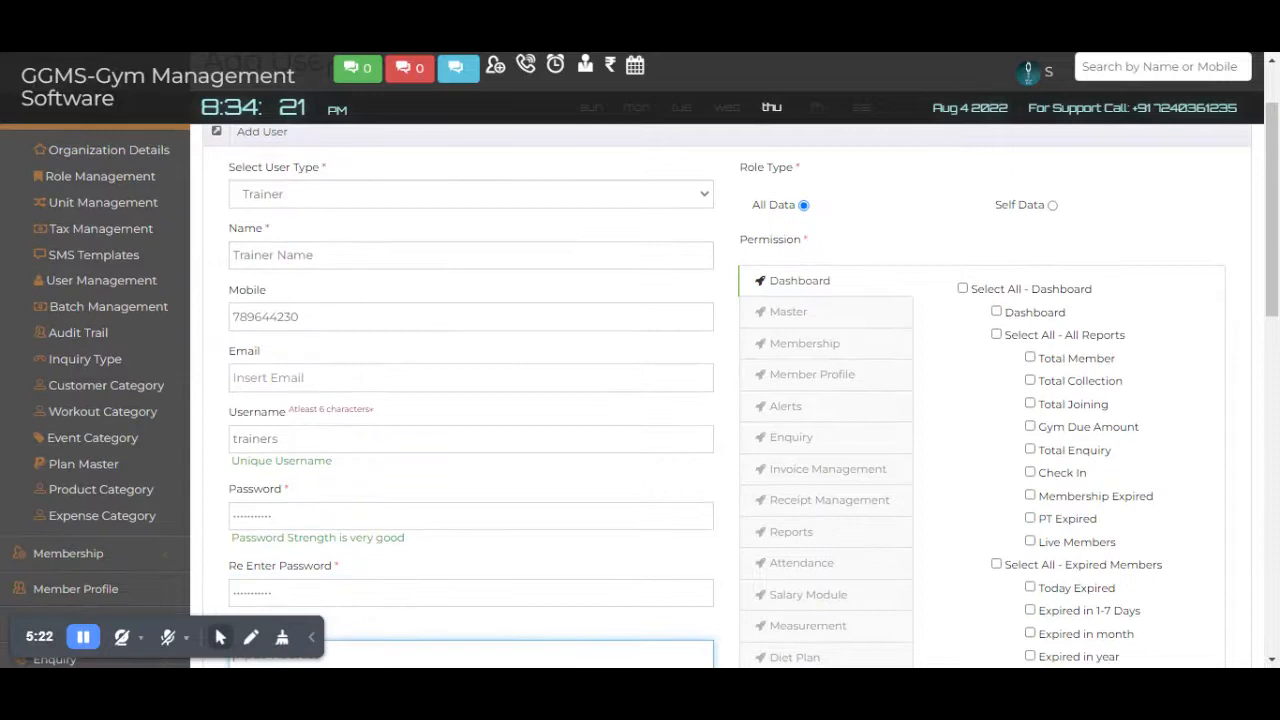
{"action": "scroll", "coordinate": [336, 289], "scroll_direction": "down", "scroll_amount": 2}
{"action": "scroll", "coordinate": [336, 289], "scroll_direction": "down", "scroll_amount": 3}
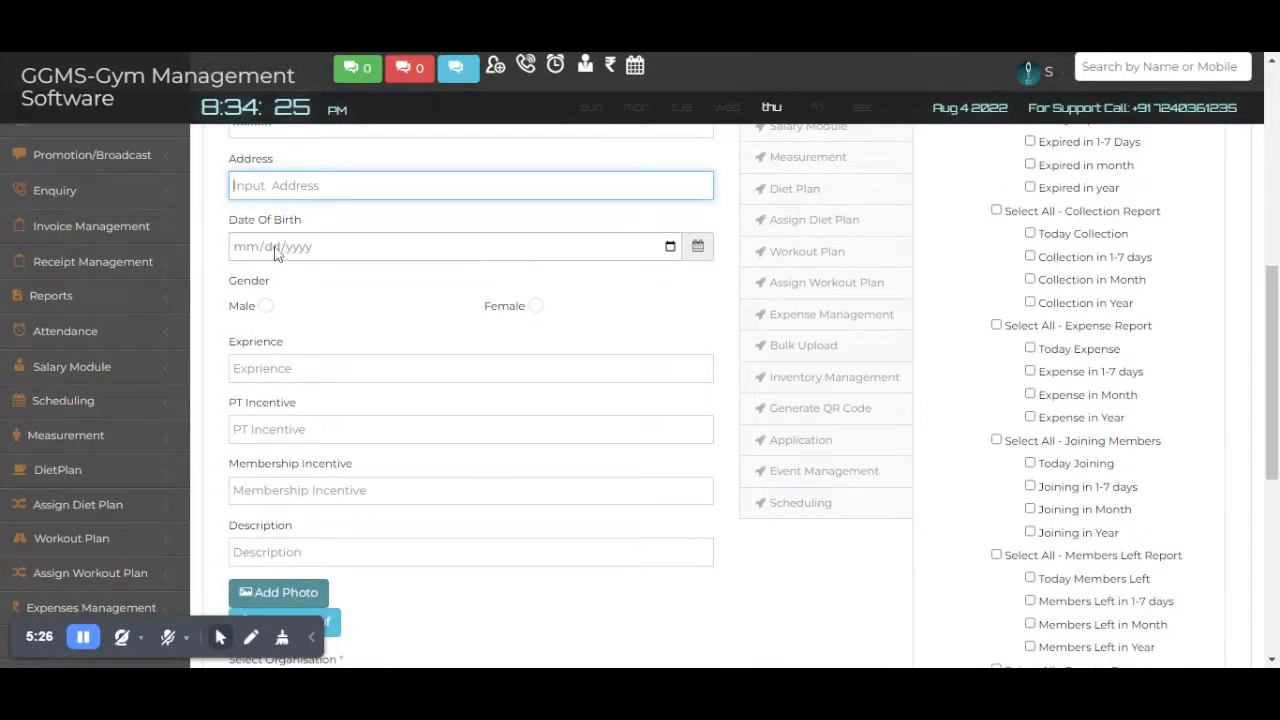
Step: Set the new trainer's gender to Male and the experience to 5, leaving address and date of birth empty
{"action": "left_click", "coordinate": [287, 317]}
{"action": "left_click", "coordinate": [265, 305]}
{"action": "left_click", "coordinate": [292, 369]}
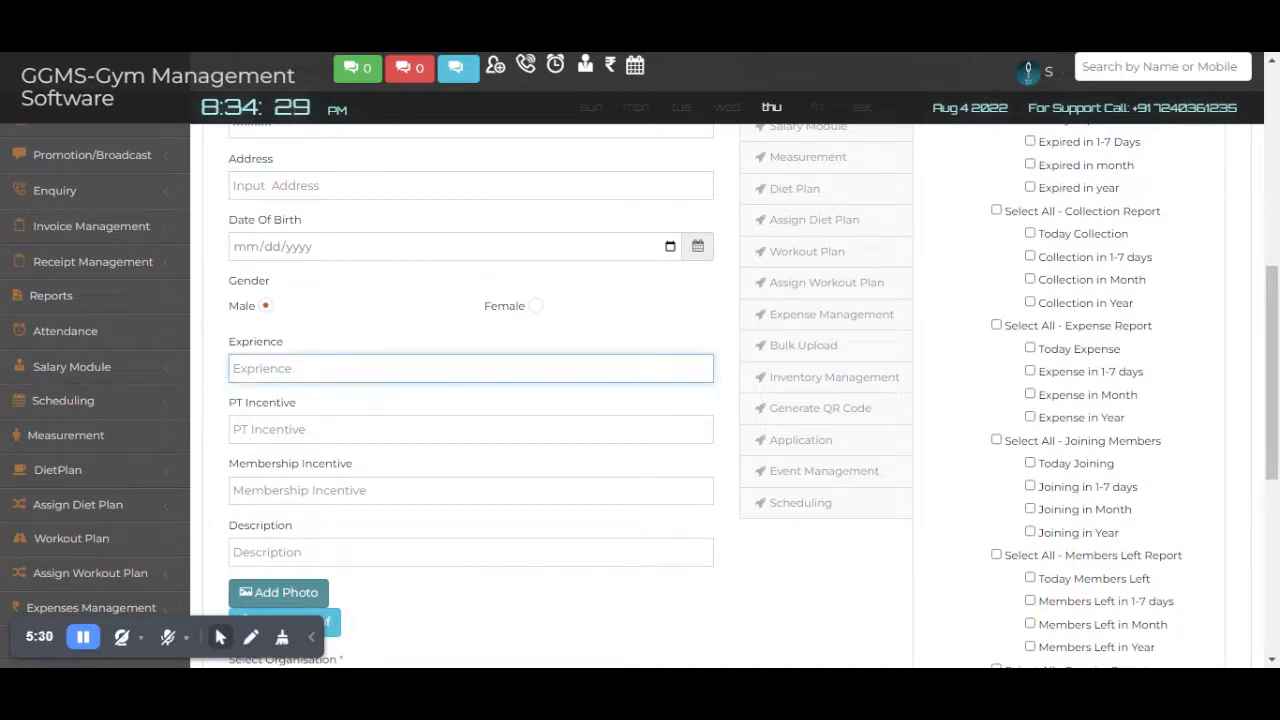
{"action": "type", "text": "5"}
{"action": "key", "text": "Tab"}
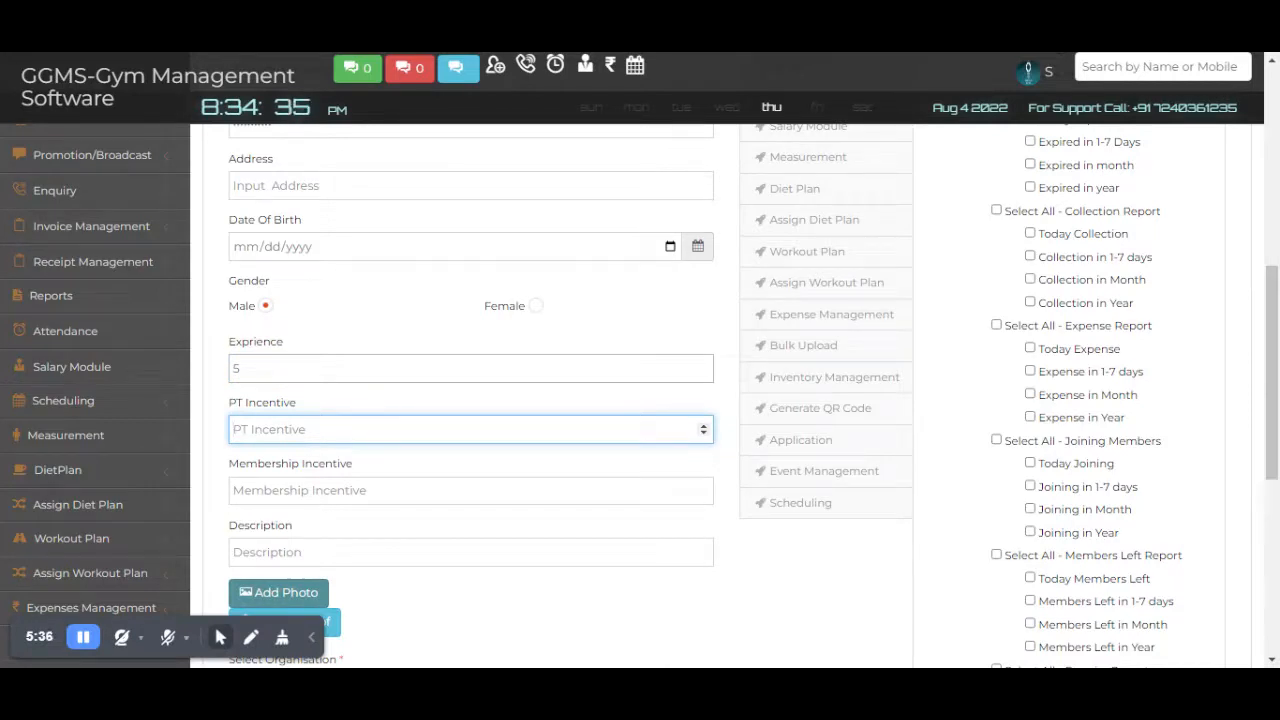
Step: Set the trainer's PT incentive to 50 and the membership incentive to 5
{"action": "type", "text": "50"}
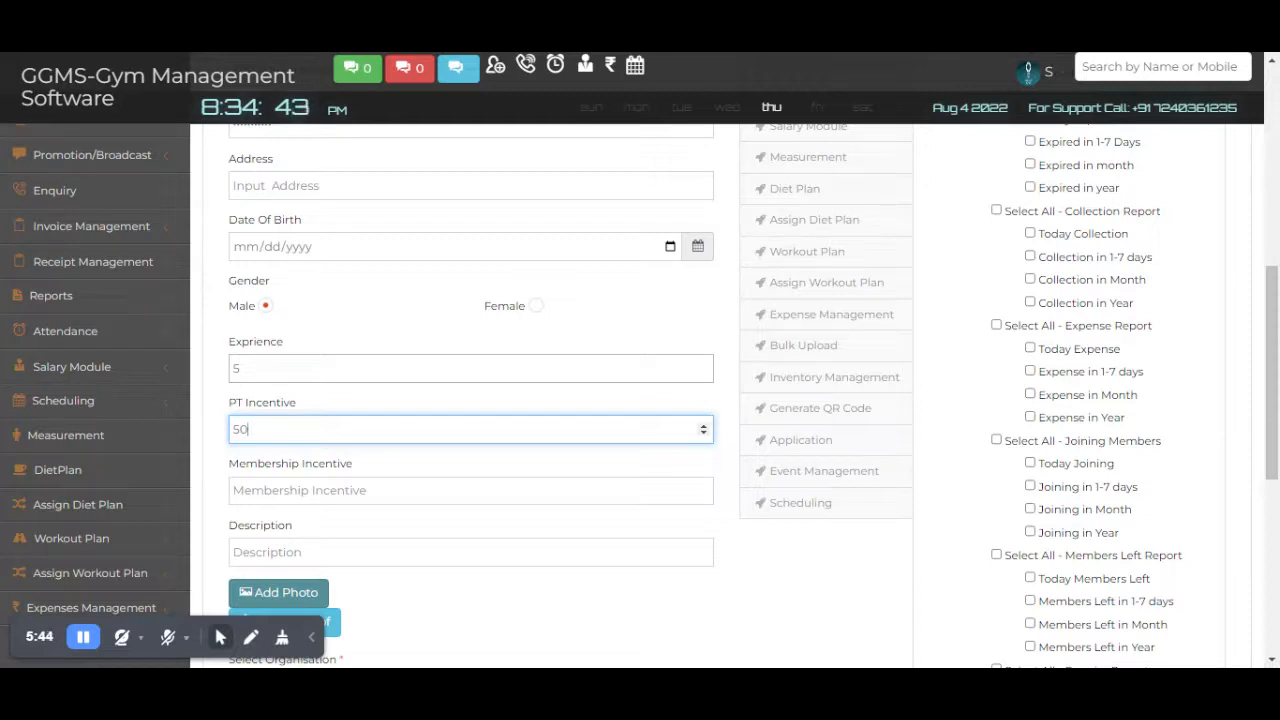
{"action": "key", "text": "Tab"}
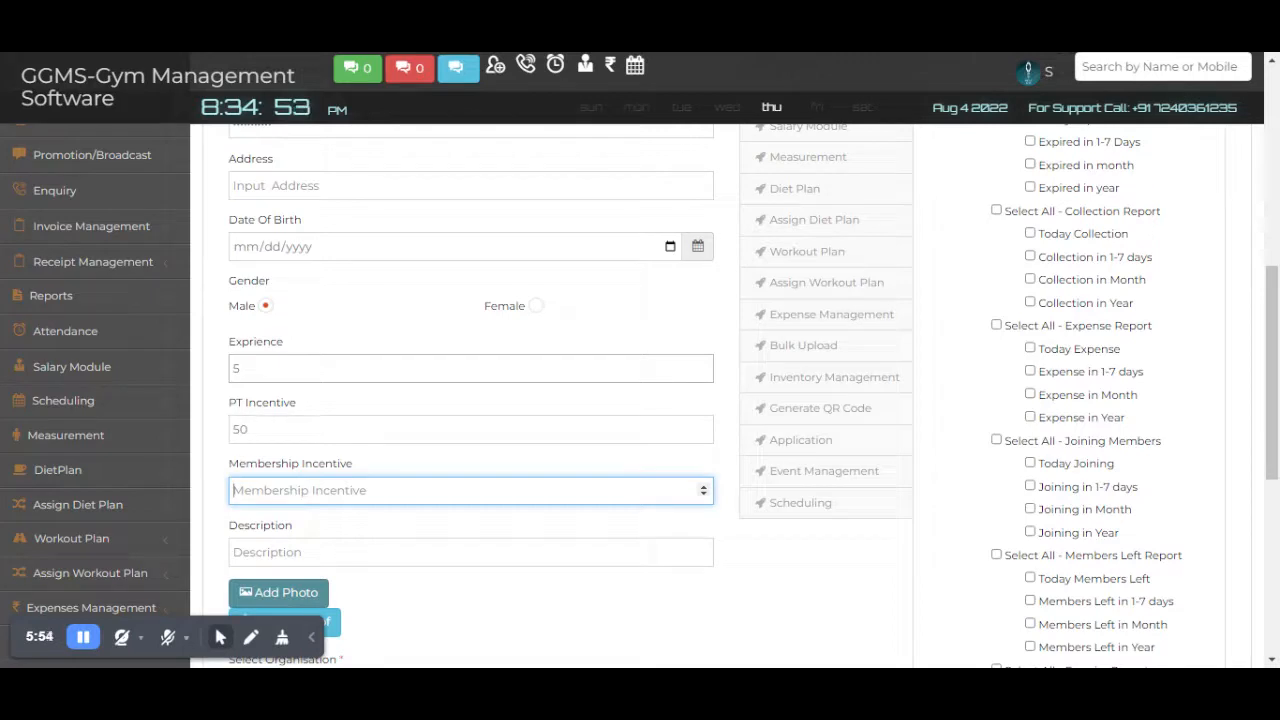
{"action": "type", "text": "5"}
{"action": "key", "text": "Tab"}
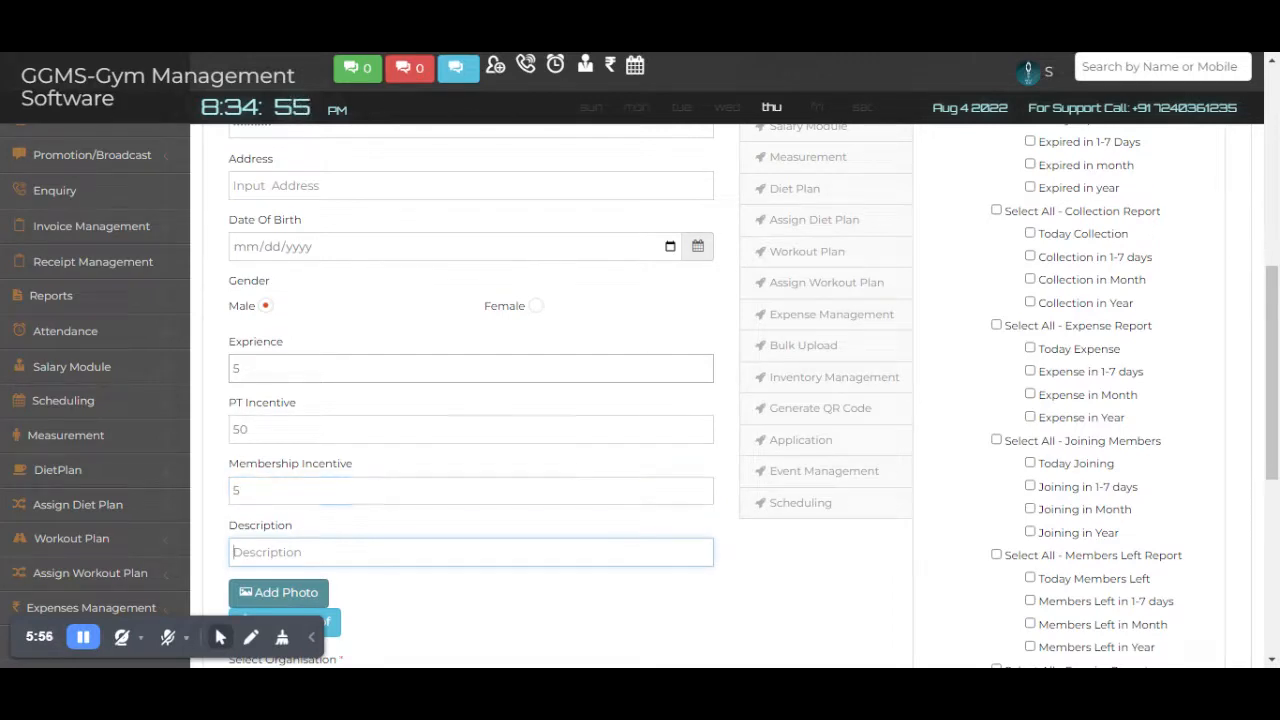
Step: Assign the trainer to the GGMS organisation and submit the new user
{"action": "scroll", "coordinate": [640, 400], "scroll_direction": "down", "scroll_amount": 3}
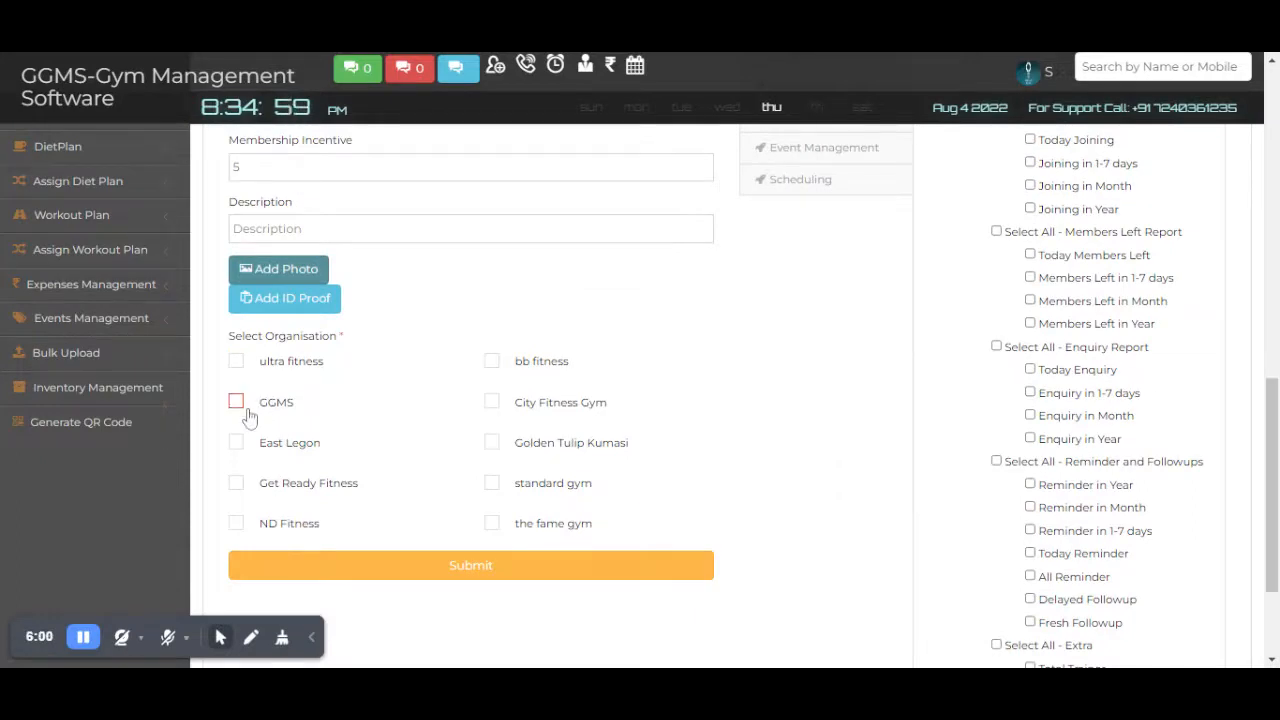
{"action": "left_click", "coordinate": [237, 404]}
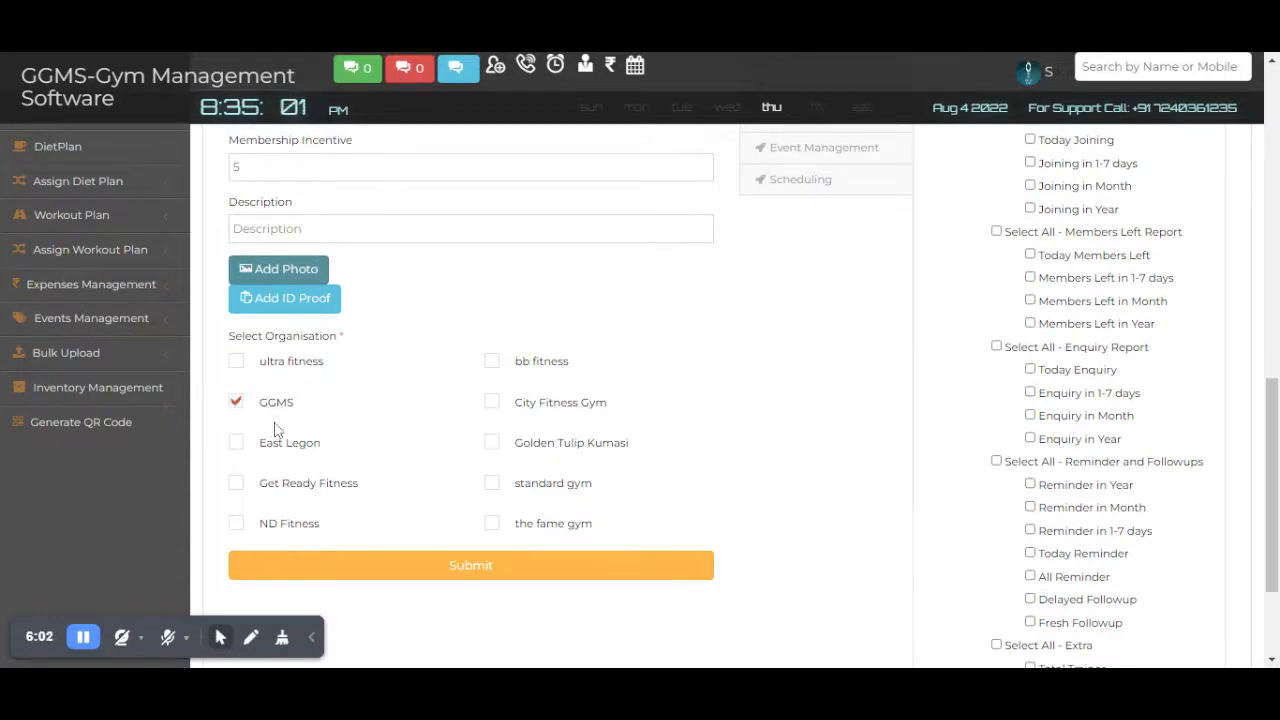
{"action": "left_click", "coordinate": [437, 573]}
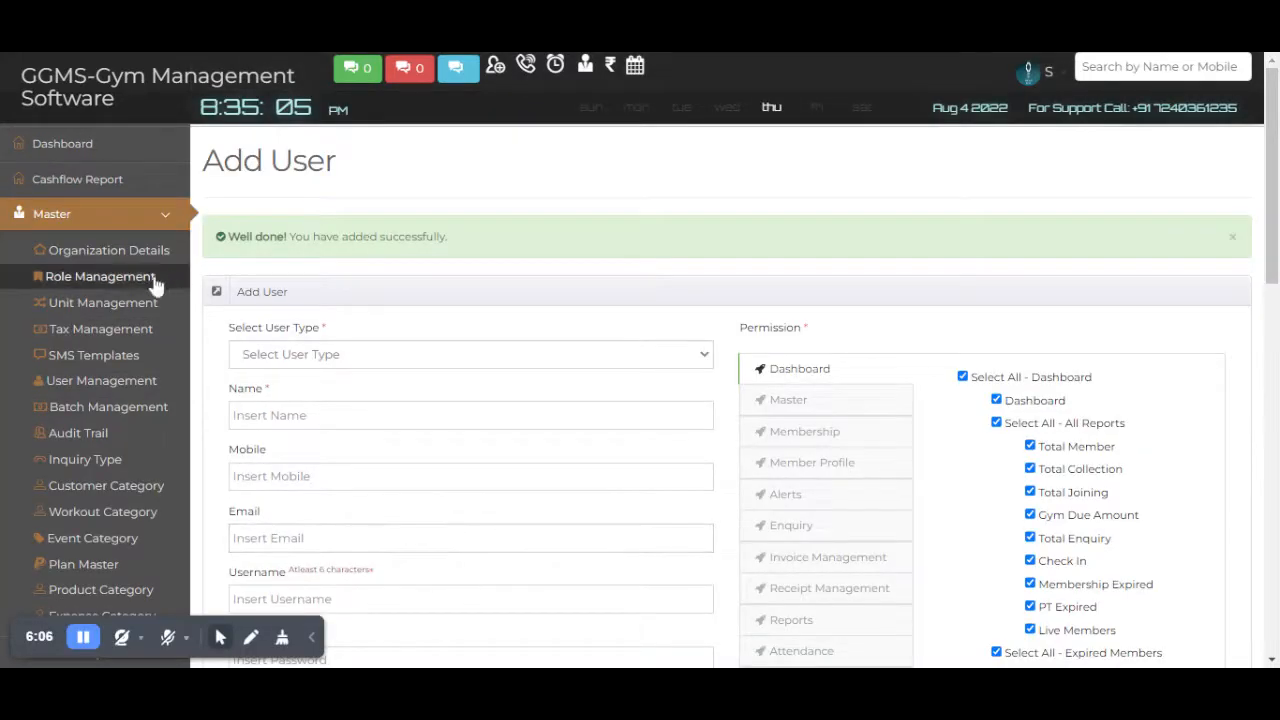
Step: Start adding a new salary structure in the Salary Module
{"action": "scroll", "coordinate": [137, 286], "scroll_direction": "down", "scroll_amount": 2}
{"action": "scroll", "coordinate": [137, 286], "scroll_direction": "up", "scroll_amount": 2}
{"action": "scroll", "coordinate": [130, 288], "scroll_direction": "down", "scroll_amount": 2}
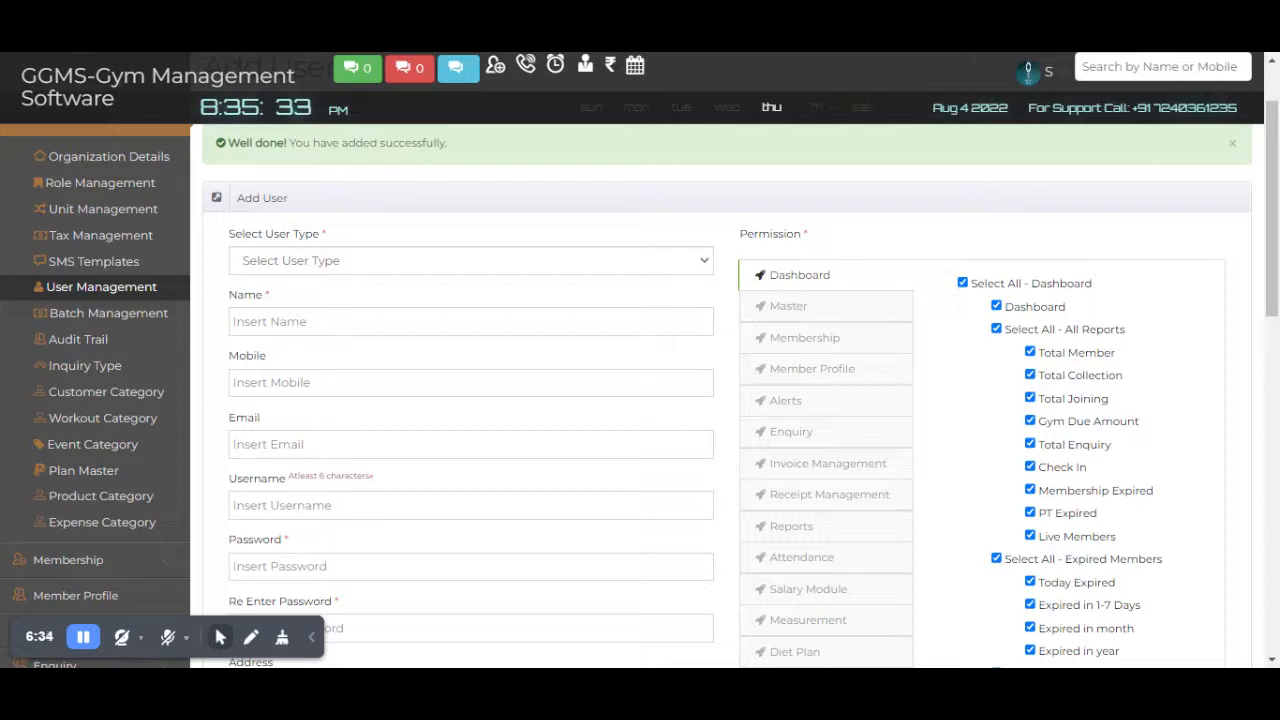
{"action": "scroll", "coordinate": [135, 295], "scroll_direction": "down", "scroll_amount": 2}
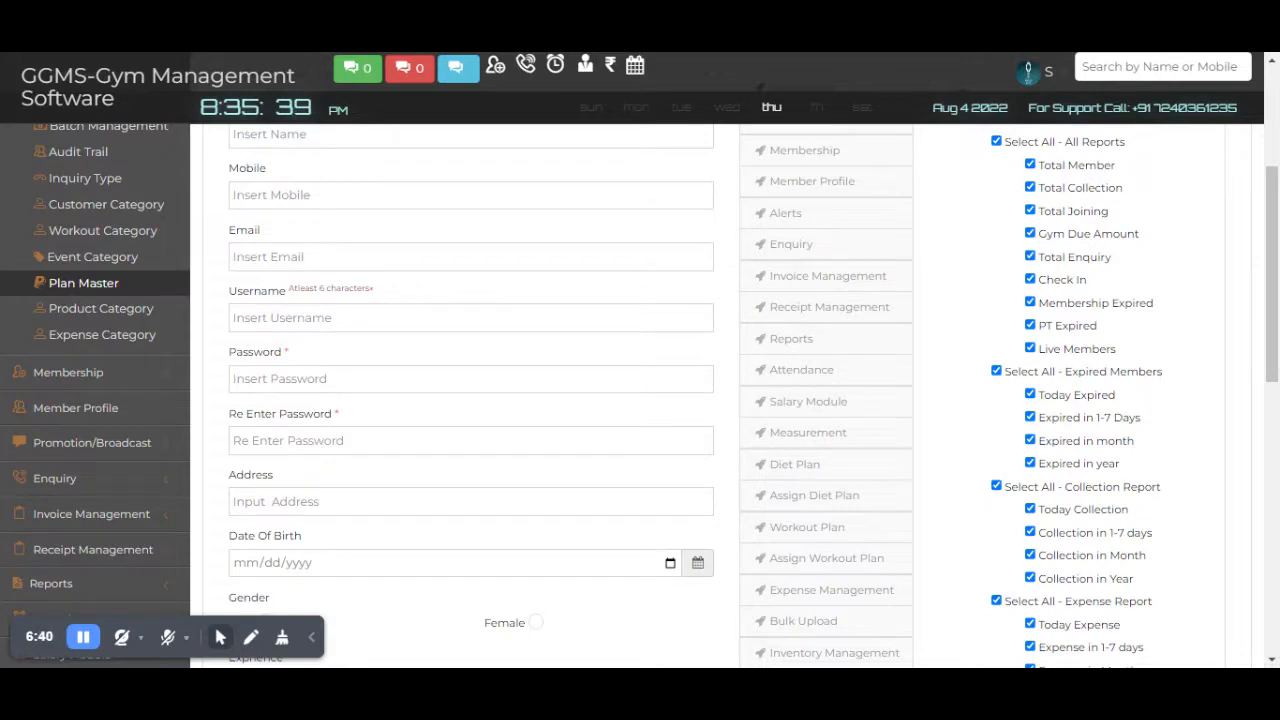
{"action": "scroll", "coordinate": [163, 288], "scroll_direction": "down", "scroll_amount": 3}
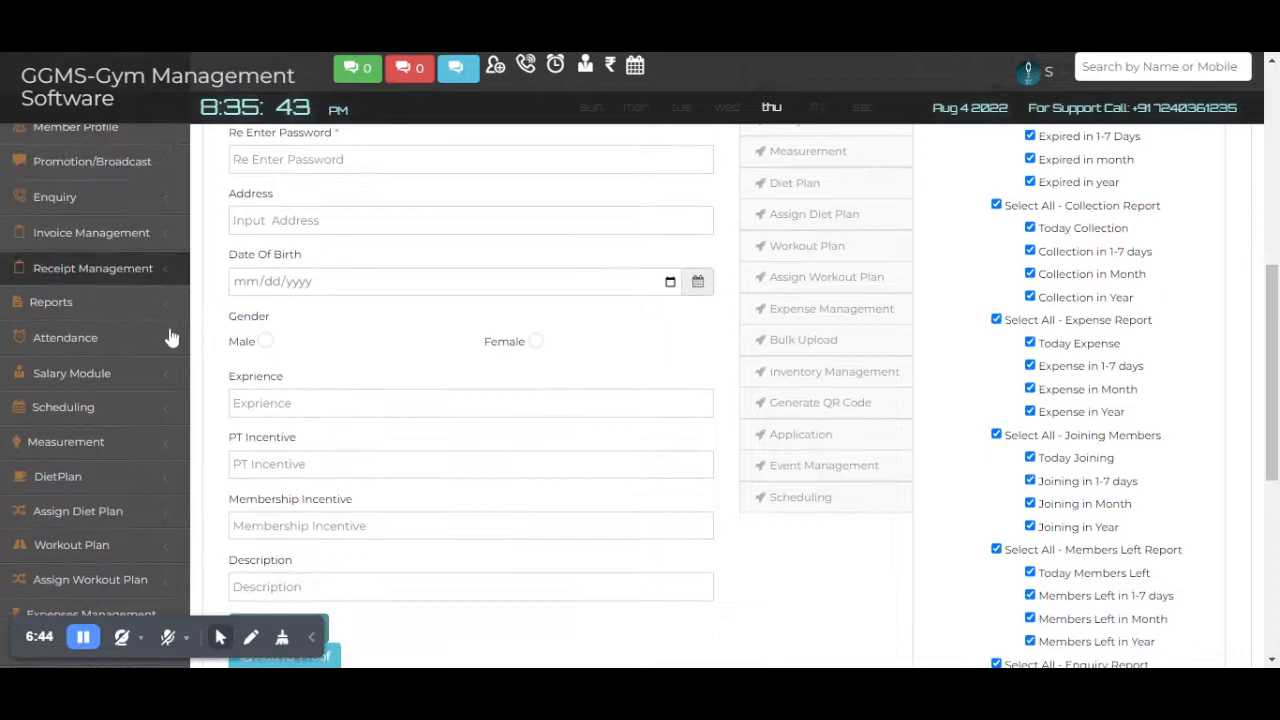
{"action": "left_click", "coordinate": [167, 380]}
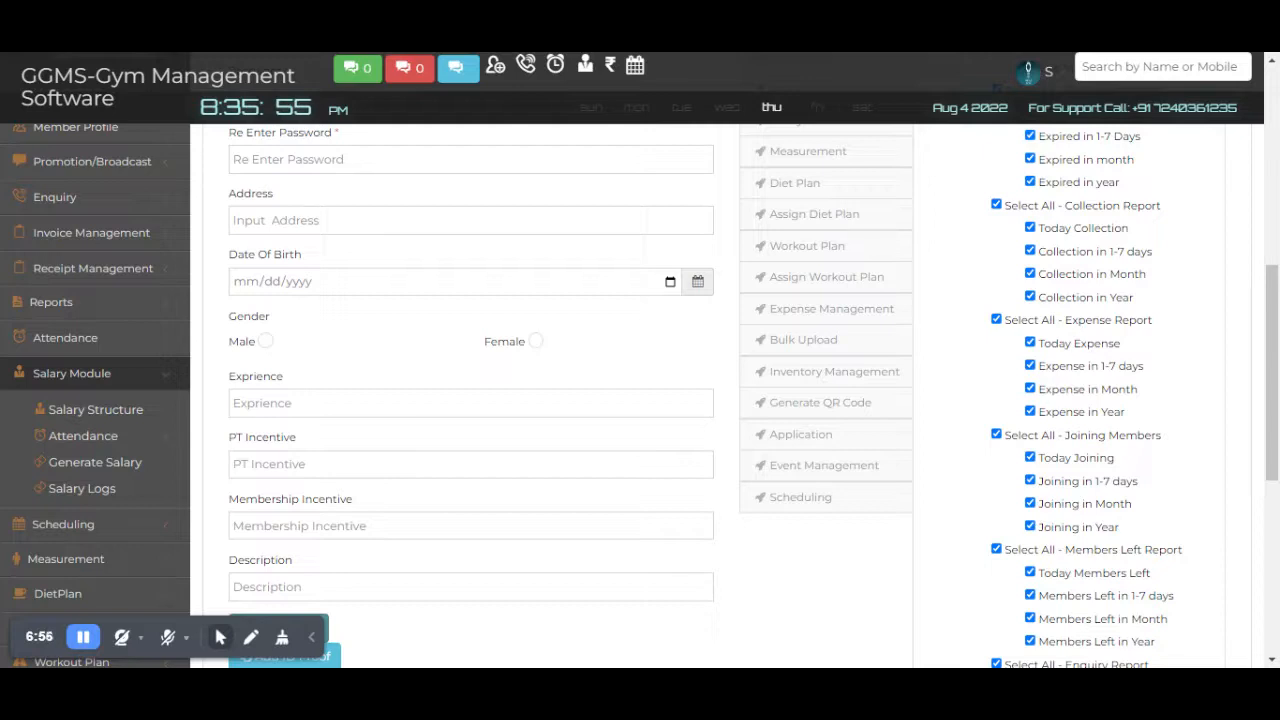
{"action": "left_click", "coordinate": [141, 411]}
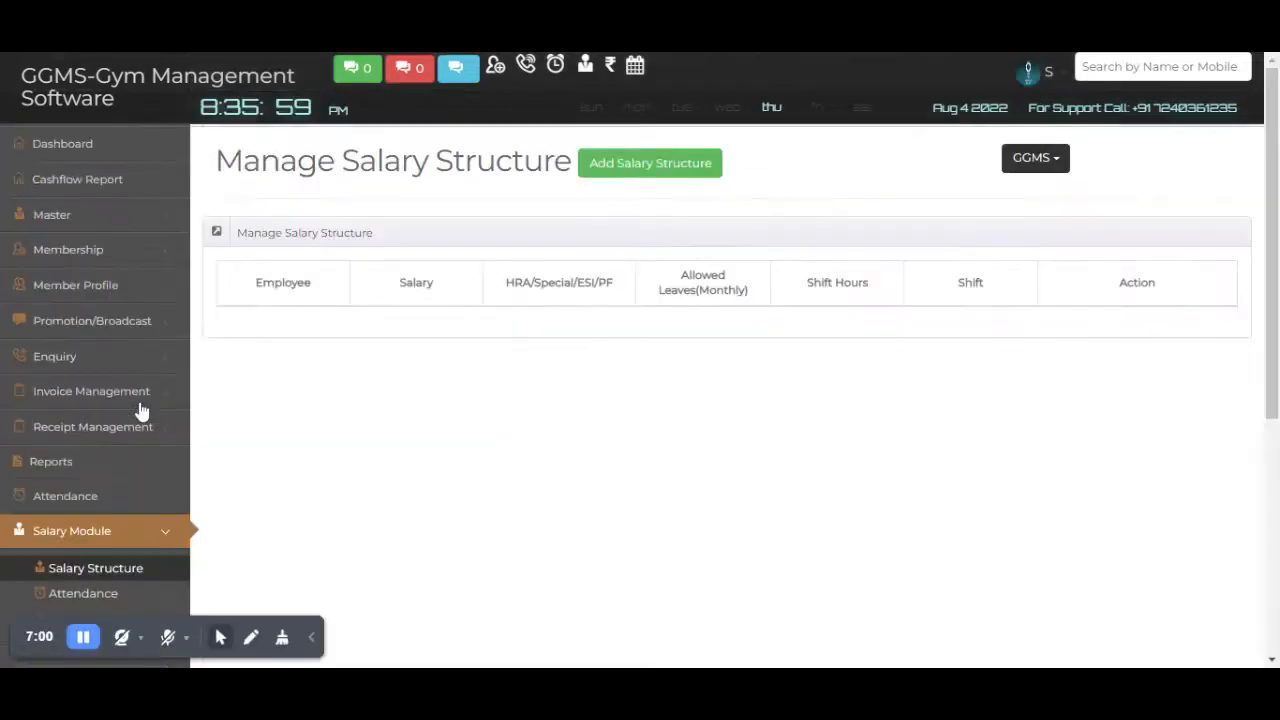
{"action": "left_click", "coordinate": [663, 172]}
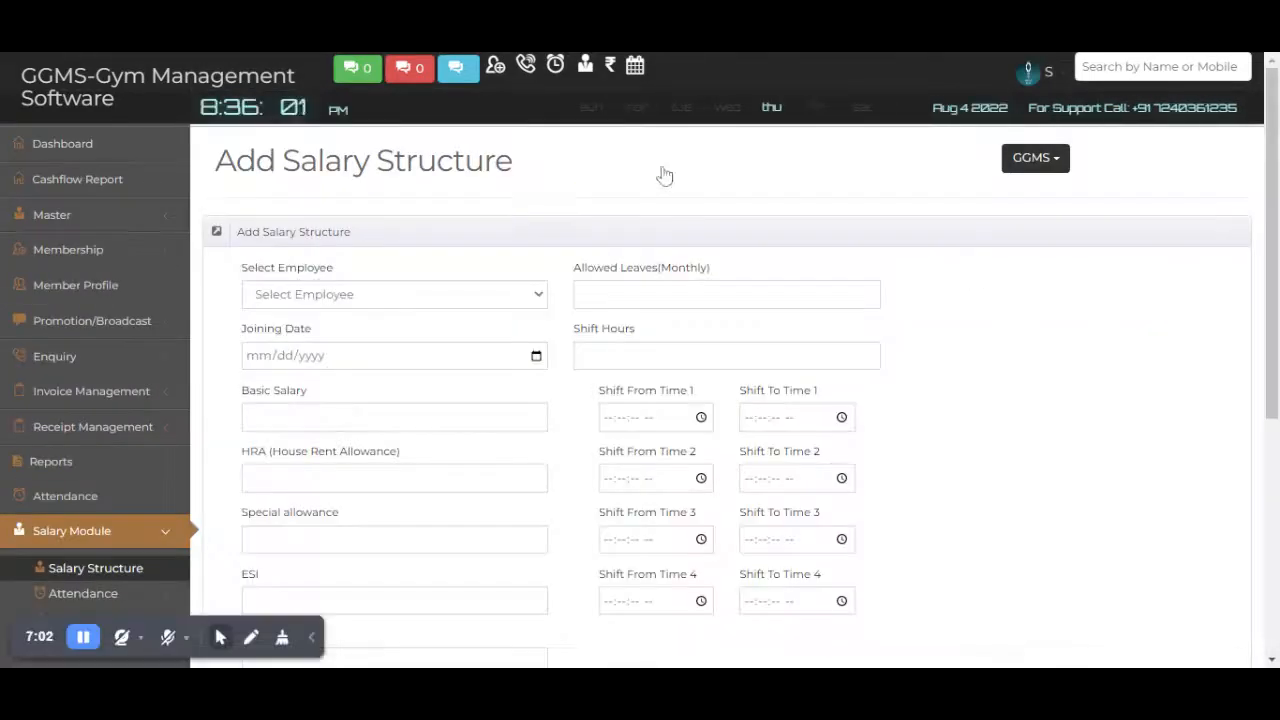
Step: Choose Trainer Name as the employee and set the joining date to 08/04/2020
{"action": "left_click", "coordinate": [417, 296]}
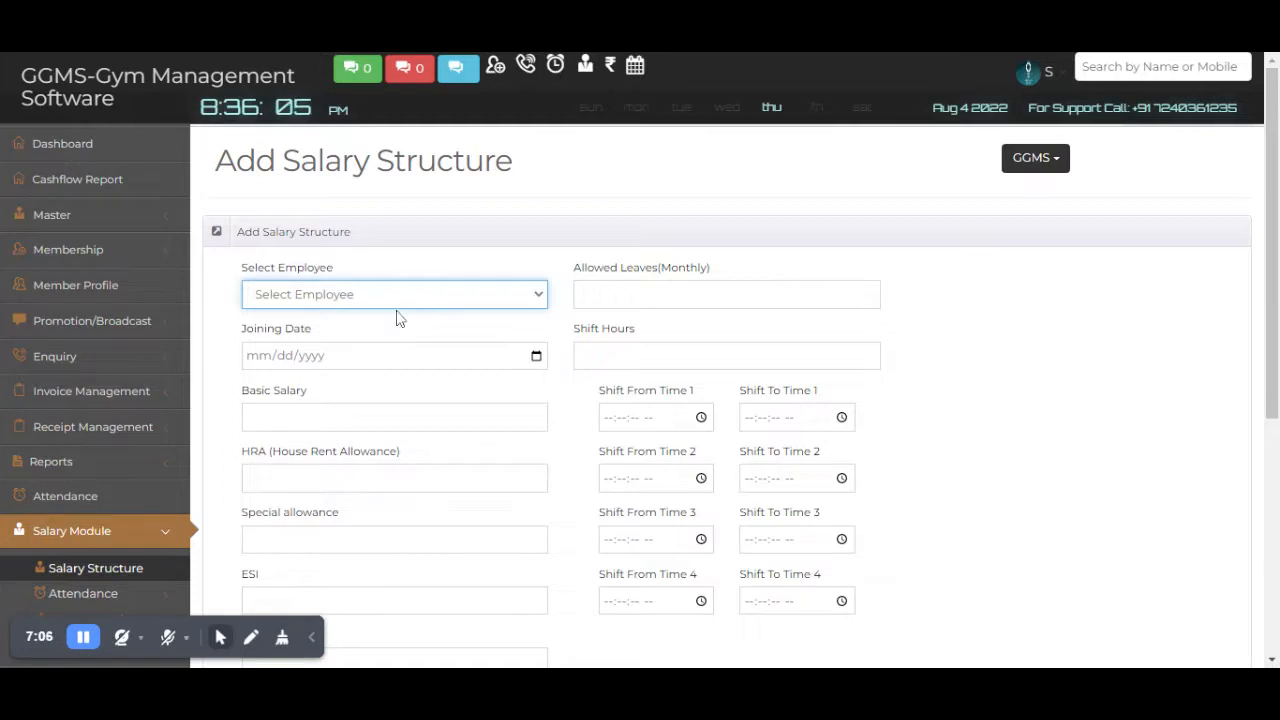
{"action": "left_click", "coordinate": [400, 316]}
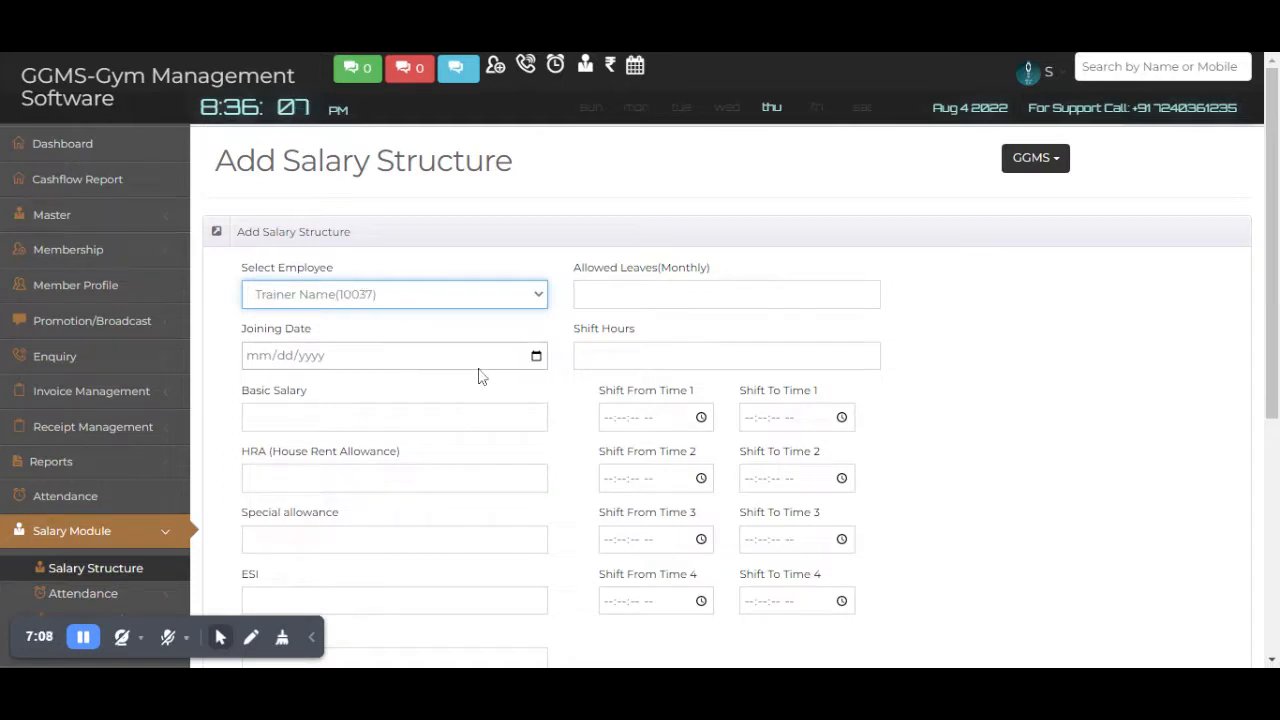
{"action": "left_click", "coordinate": [531, 362]}
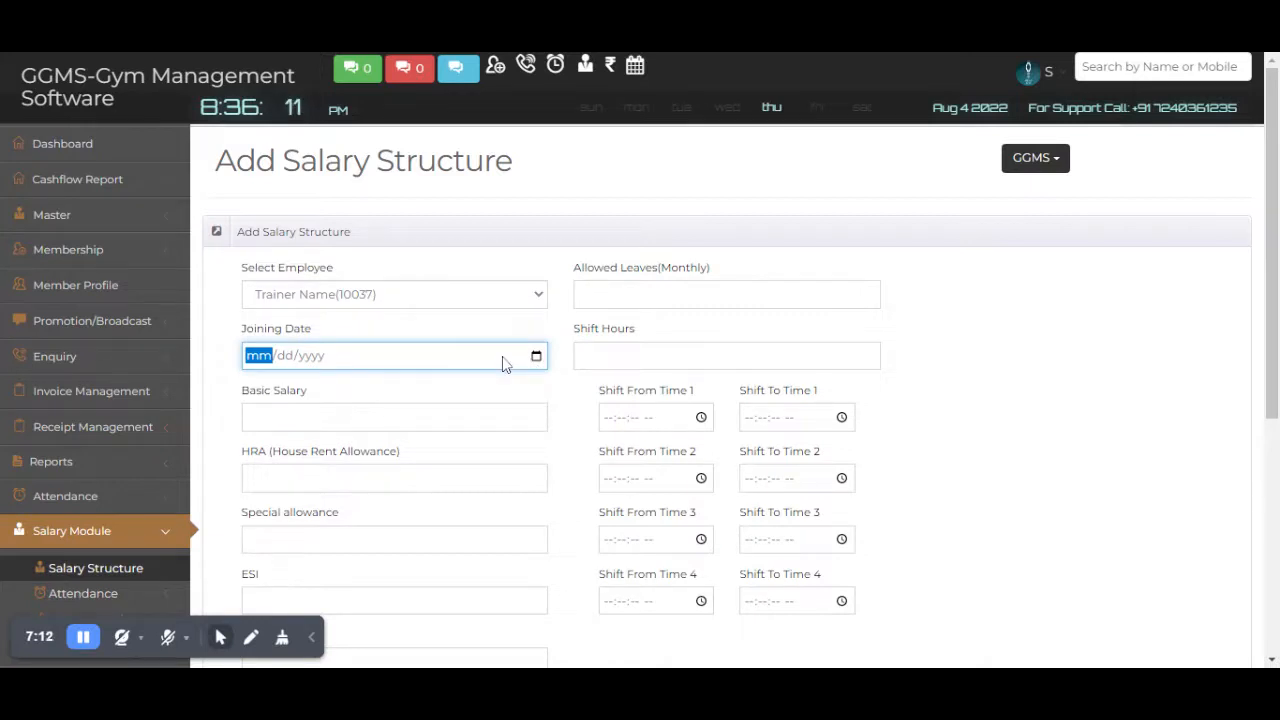
{"action": "type", "text": "08/"}
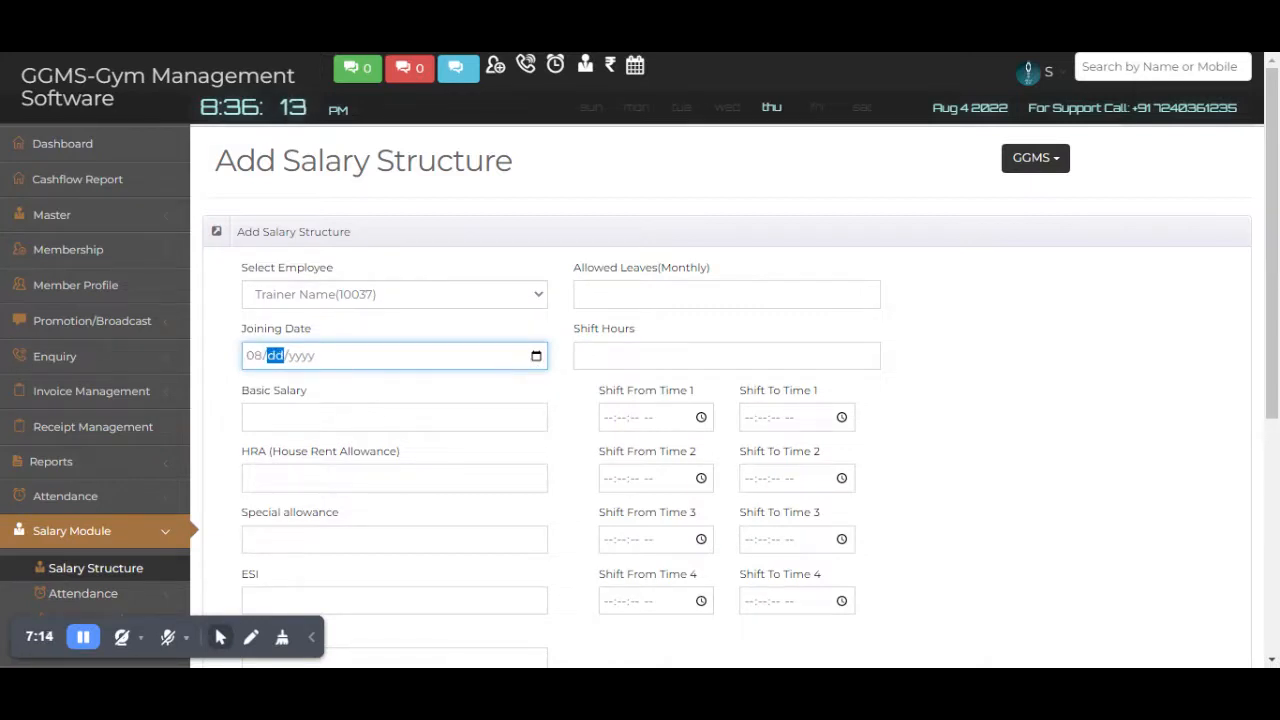
{"action": "type", "text": "04/"}
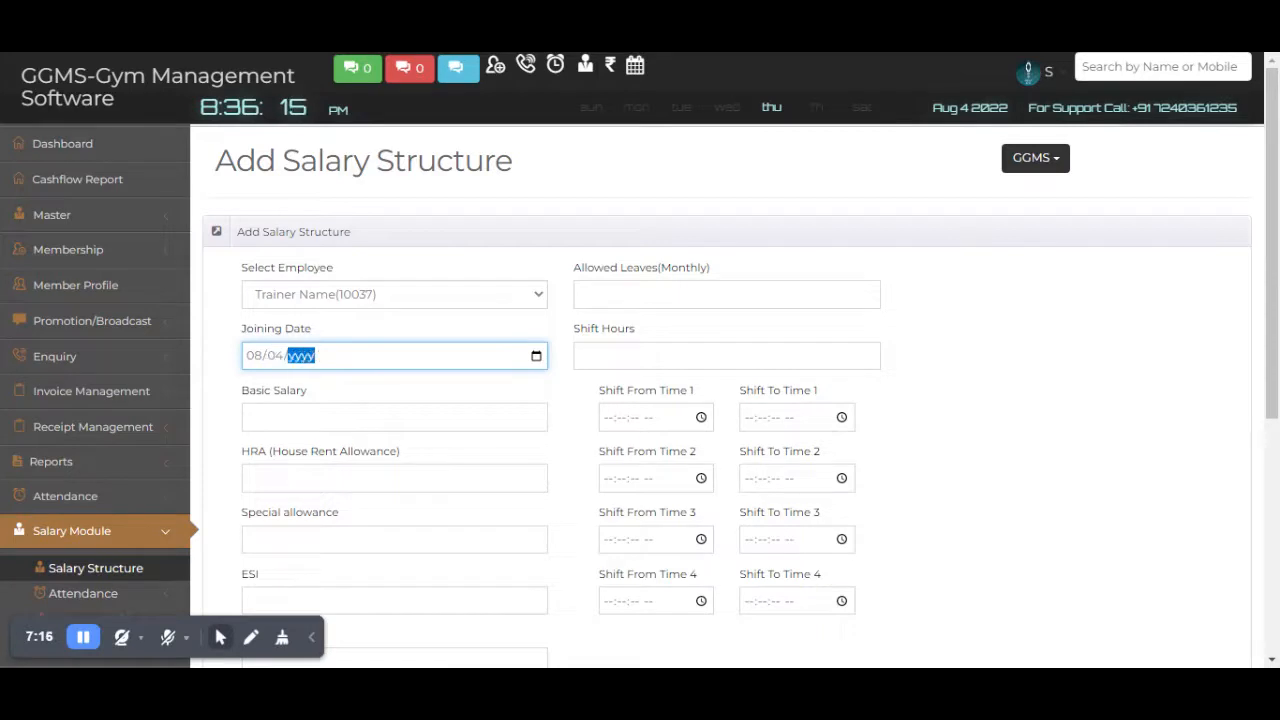
{"action": "type", "text": "2020"}
{"action": "key", "text": "Tab"}
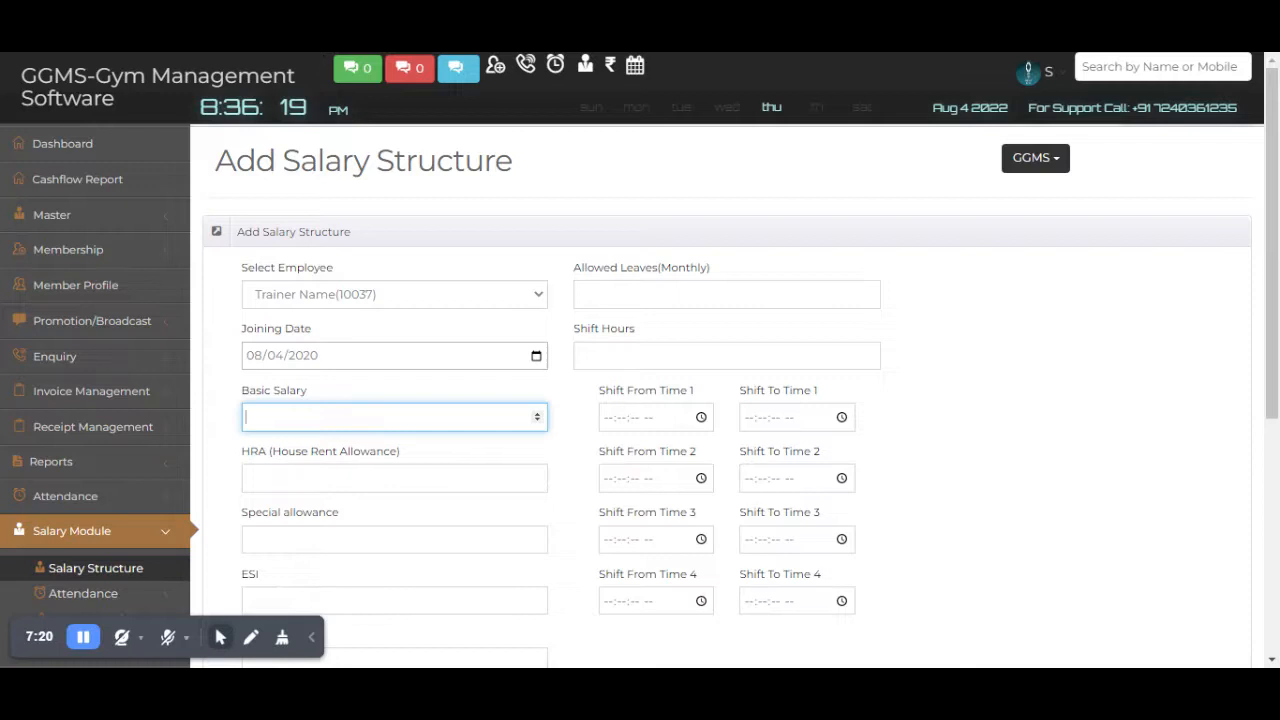
Step: Set the basic salary to 15000 and HRA, special allowance, ESI and PF each to 0
{"action": "type", "text": "15000"}
{"action": "key", "text": "Tab"}
{"action": "type", "text": "0"}
{"action": "key", "text": "Tab"}
{"action": "type", "text": "0"}
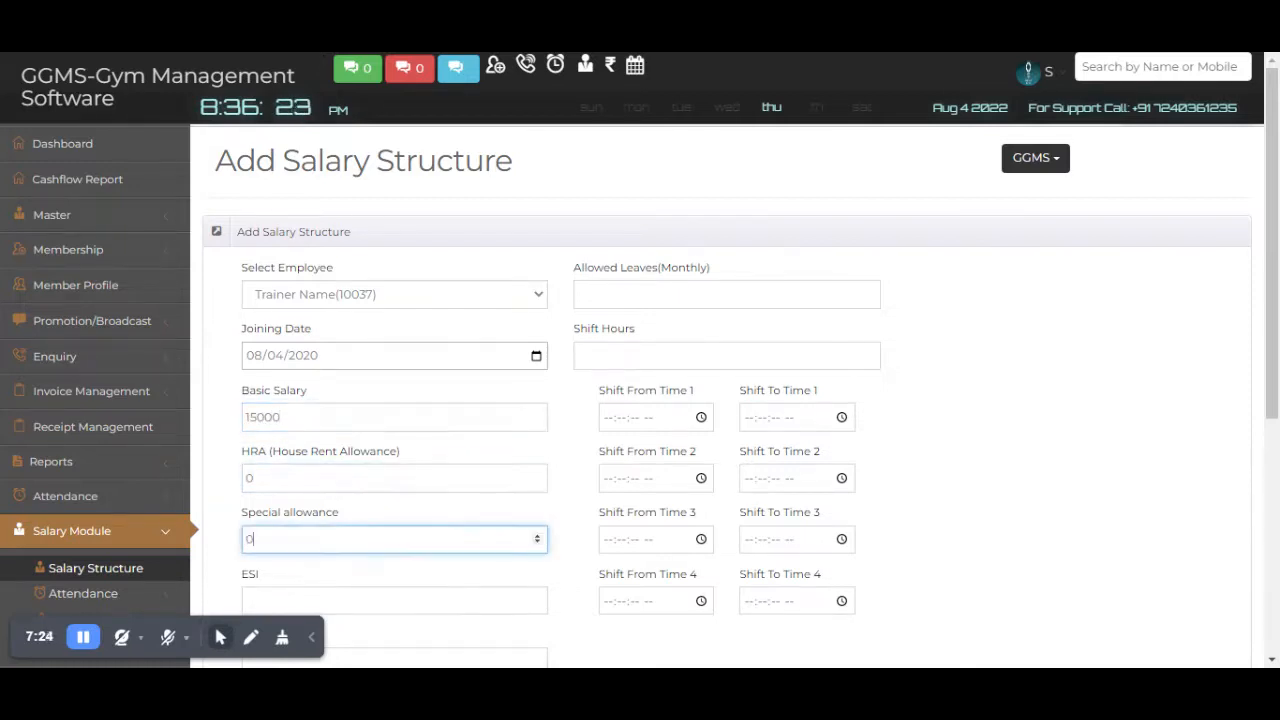
{"action": "key", "text": "Tab"}
{"action": "type", "text": "0"}
{"action": "key", "text": "Tab"}
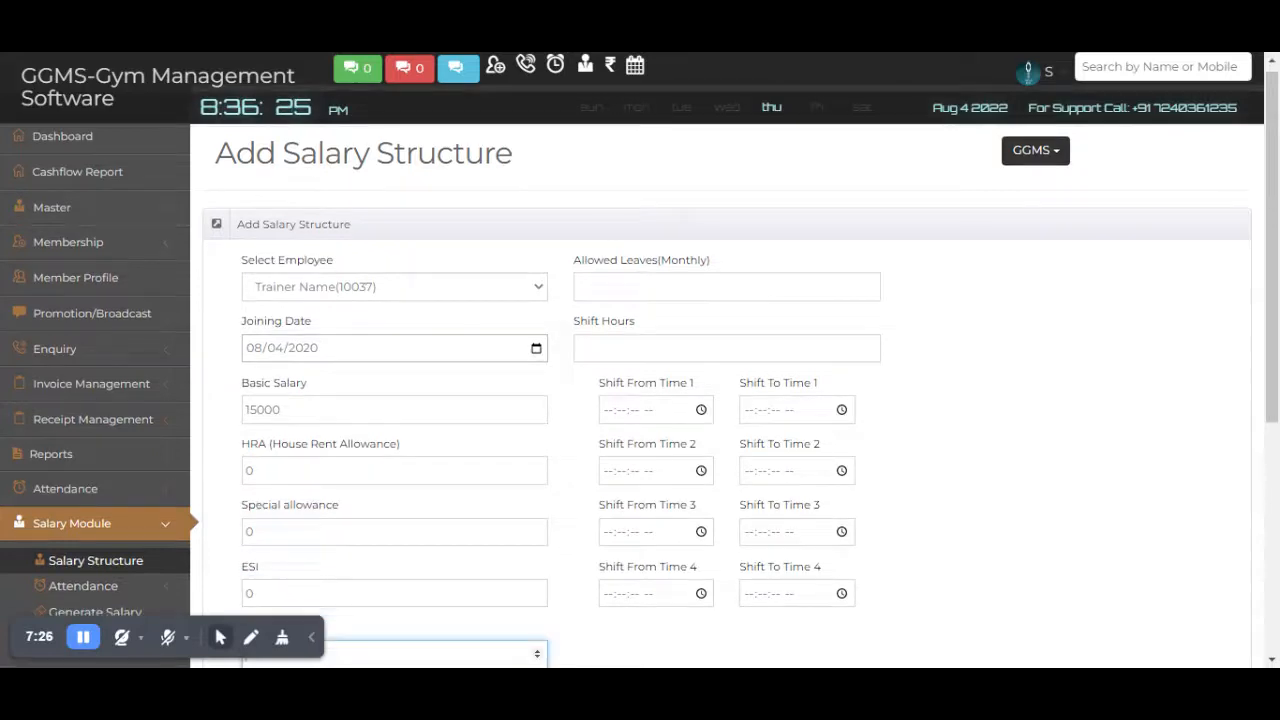
{"action": "scroll", "coordinate": [505, 365], "scroll_direction": "down", "scroll_amount": 2}
{"action": "type", "text": "0"}
{"action": "key", "text": "Tab"}
Step: Set the monthly allowed leaves to 1 and shift hours to 8, leave the shift times empty, and submit the salary structure
{"action": "scroll", "coordinate": [537, 346], "scroll_direction": "up", "scroll_amount": 2}
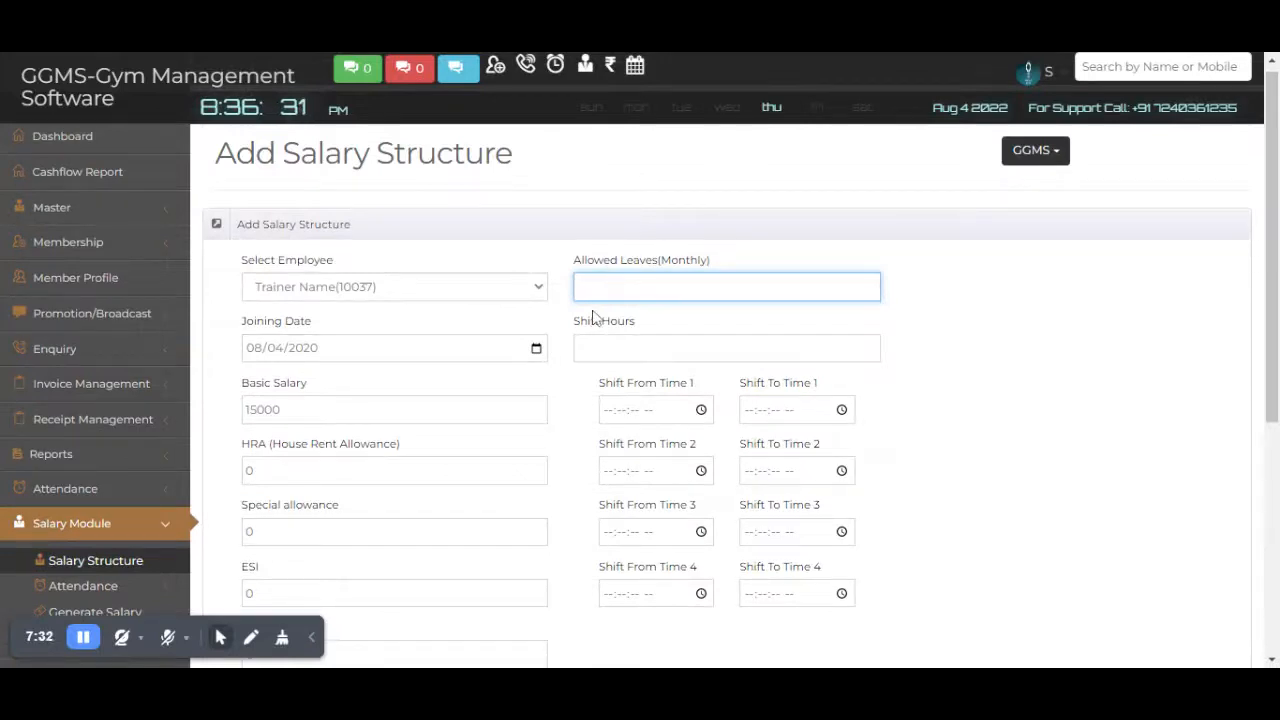
{"action": "type", "text": "1"}
{"action": "left_click", "coordinate": [727, 348]}
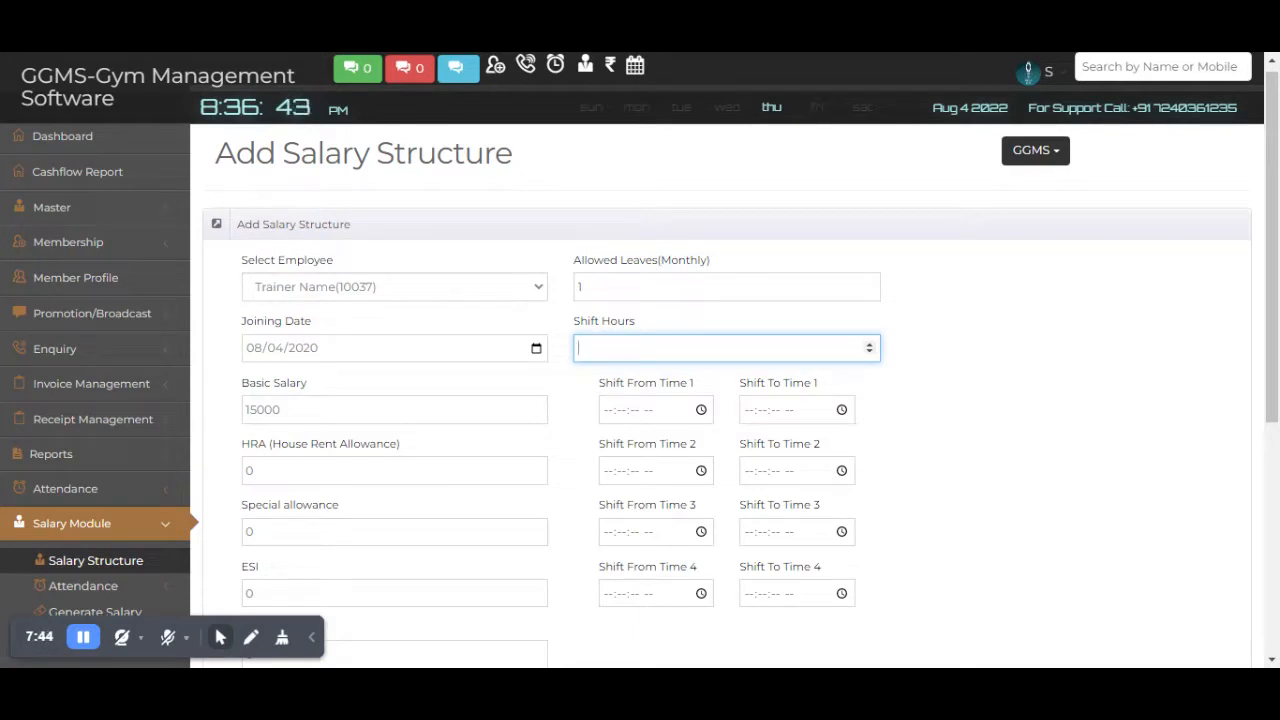
{"action": "type", "text": "8"}
{"action": "key", "text": "Tab"}
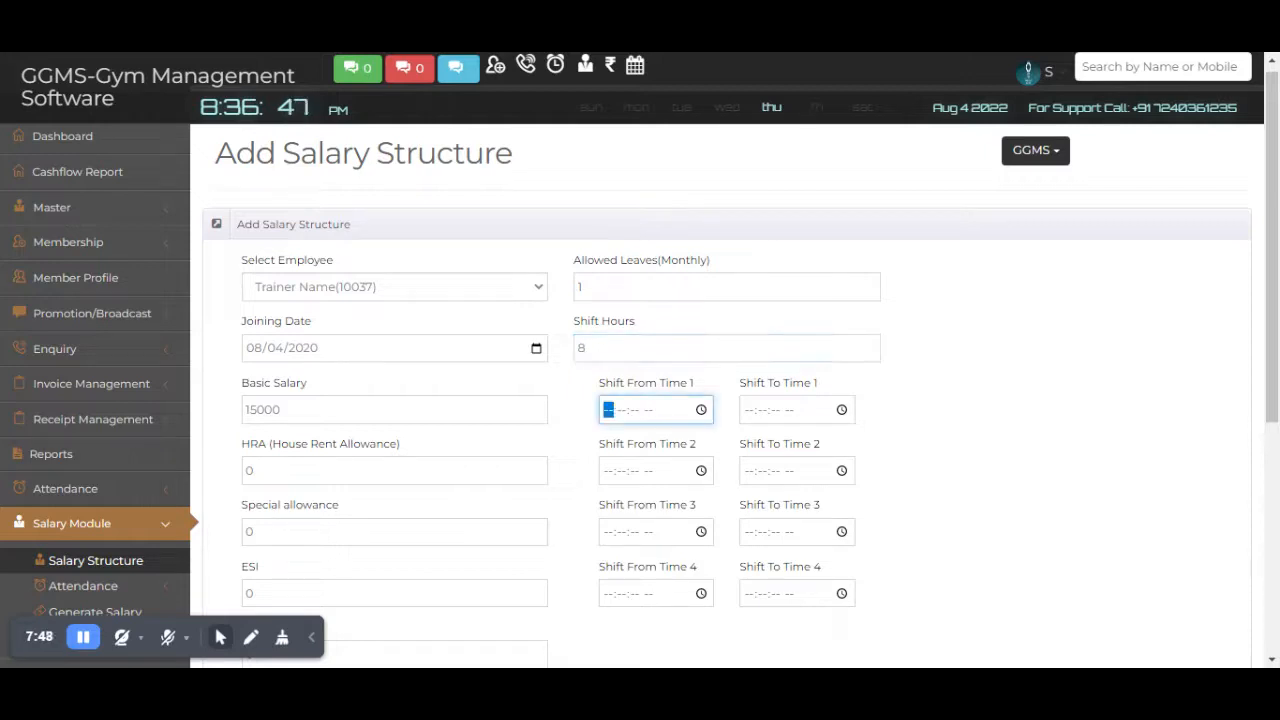
{"action": "scroll", "coordinate": [665, 413], "scroll_direction": "down", "scroll_amount": 1}
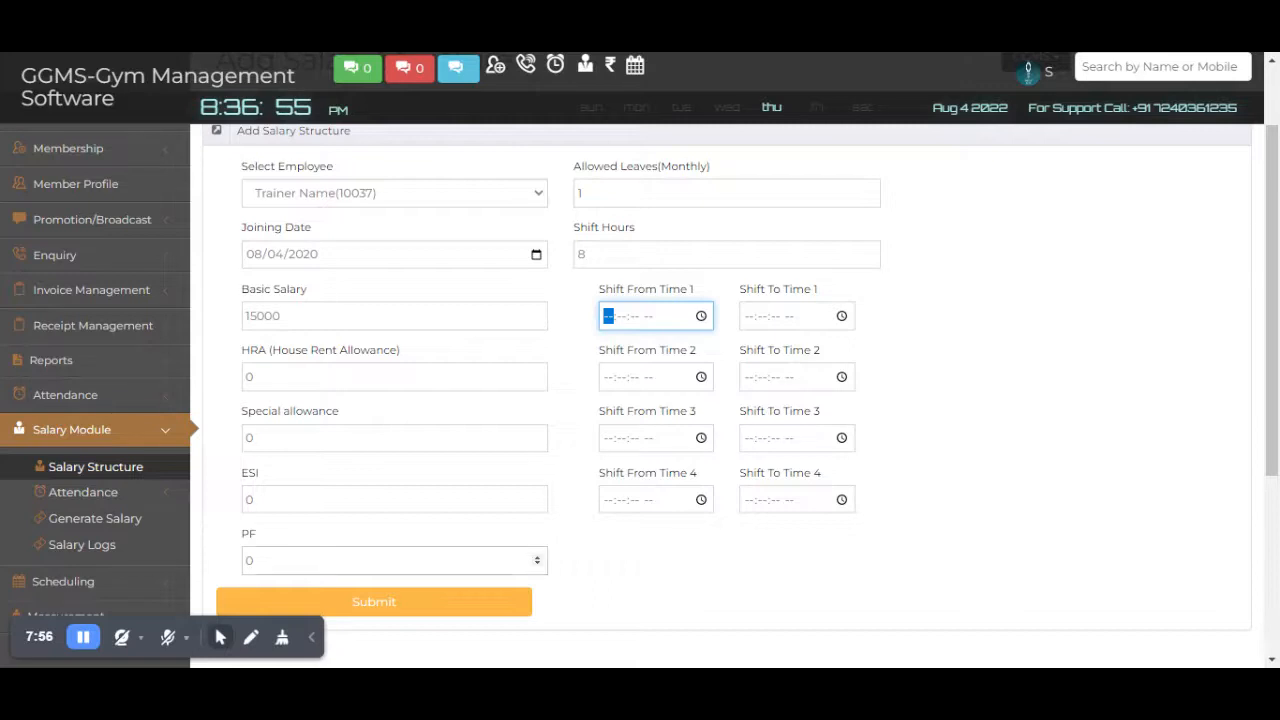
{"action": "left_click", "coordinate": [446, 606]}
Step: Add a staff attendance entry marking Trainer Name as Present for 2022-08-04
{"action": "scroll", "coordinate": [406, 517], "scroll_direction": "down", "scroll_amount": 3}
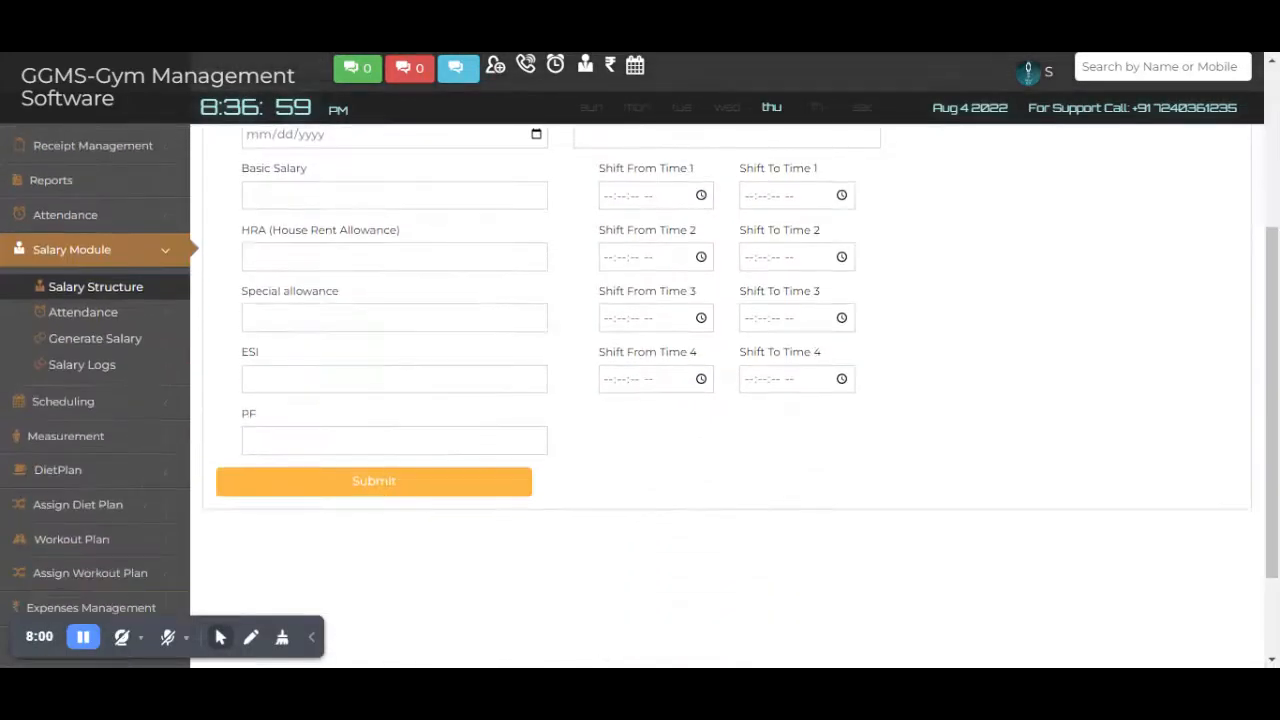
{"action": "left_click", "coordinate": [163, 325]}
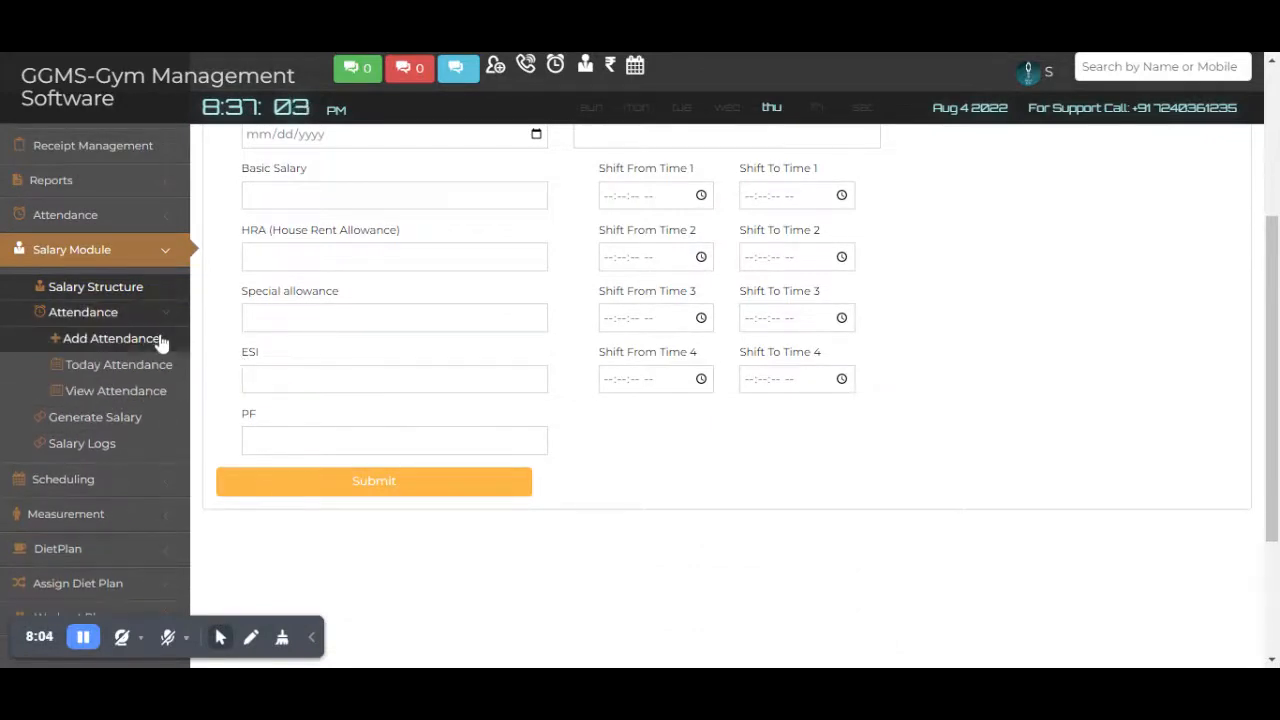
{"action": "left_click", "coordinate": [161, 341]}
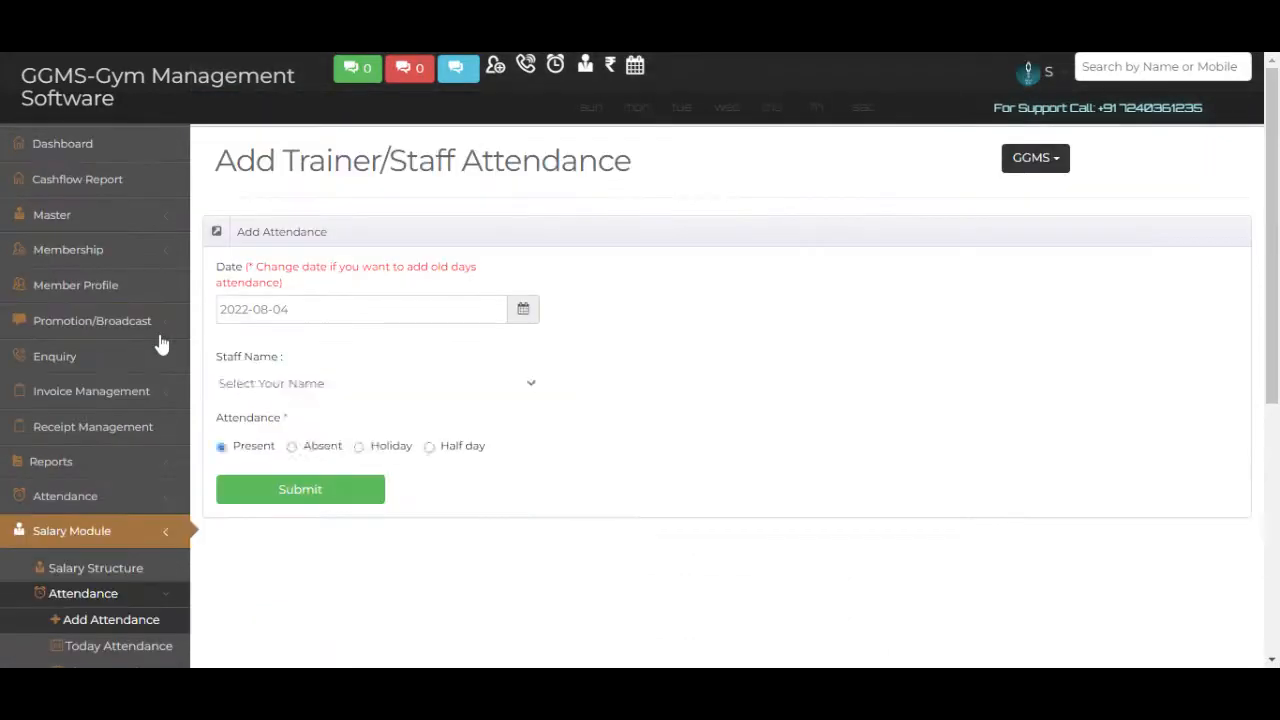
{"action": "left_click", "coordinate": [308, 392]}
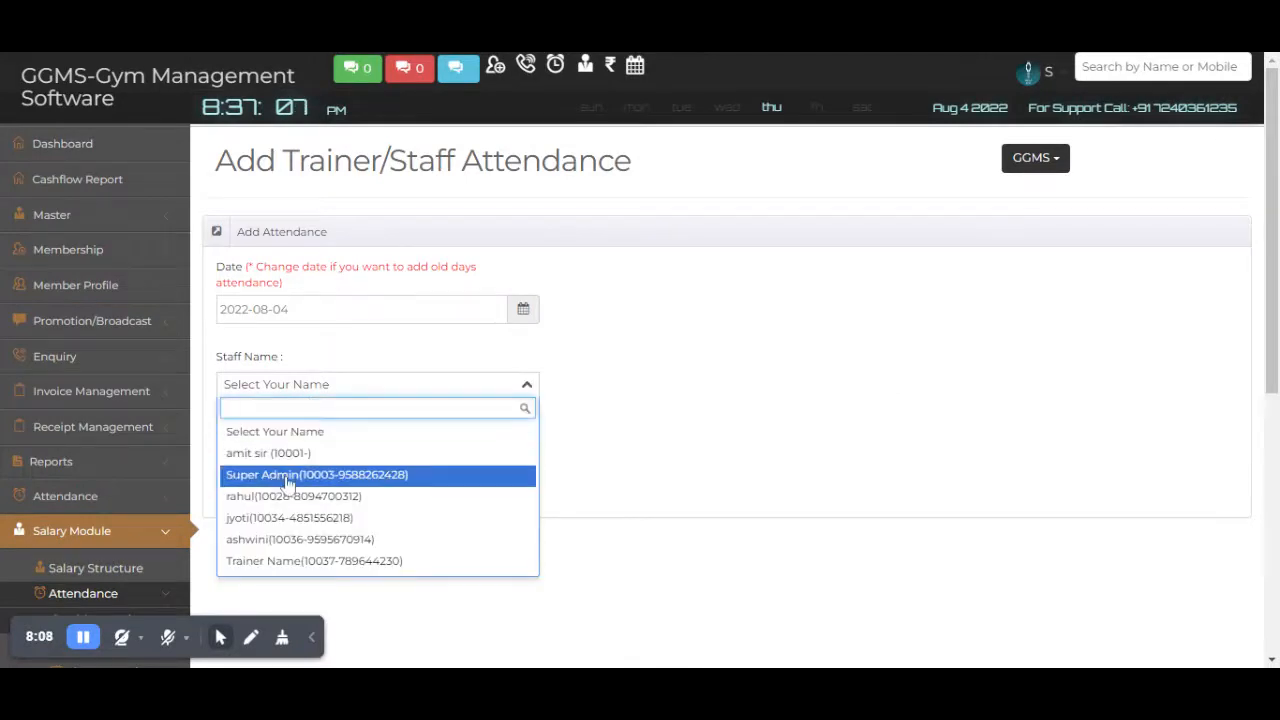
{"action": "left_click", "coordinate": [262, 561]}
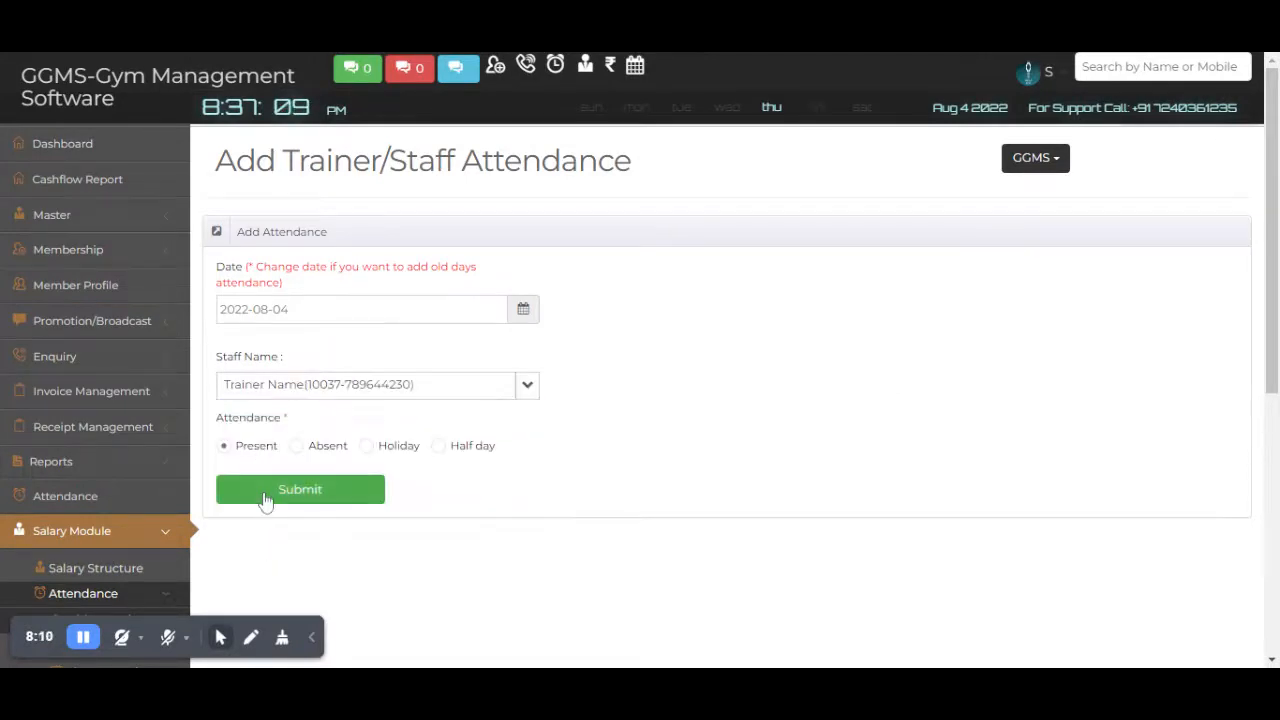
{"action": "left_click", "coordinate": [300, 489]}
Step: Open Generate Salary and load the employee salary list for month 8 of 2022
{"action": "scroll", "coordinate": [266, 500], "scroll_direction": "down", "scroll_amount": 1}
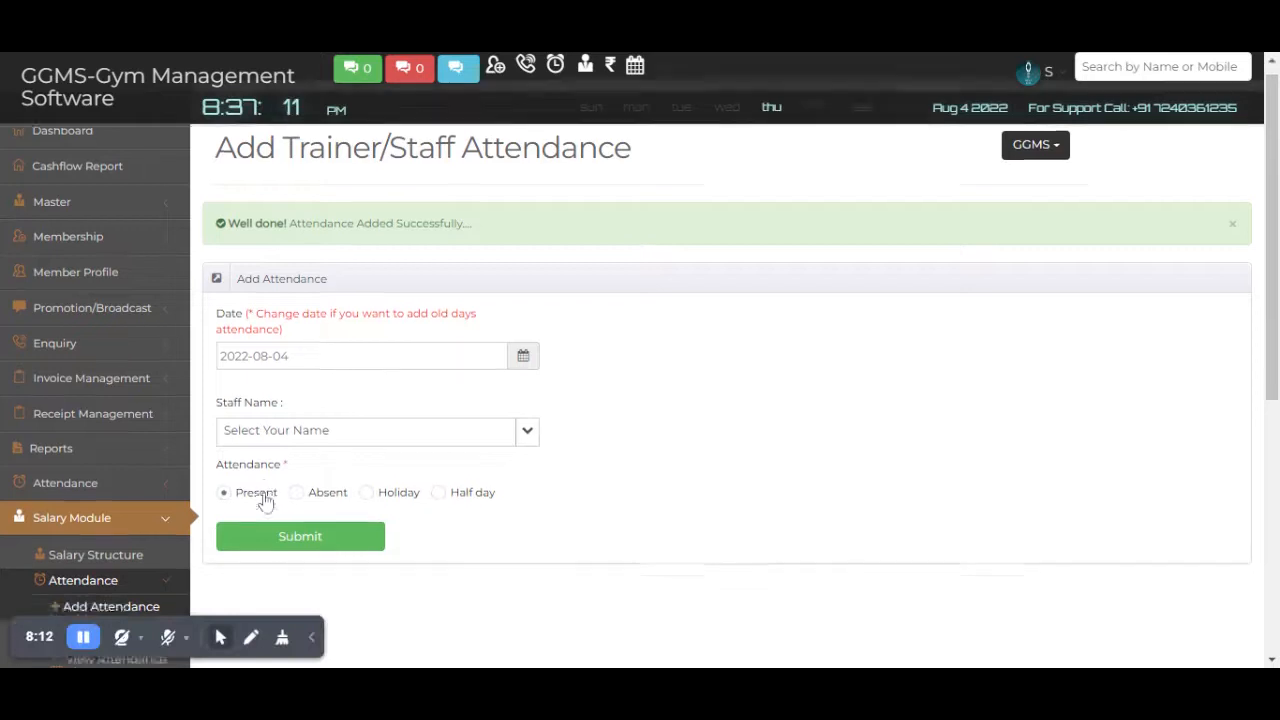
{"action": "scroll", "coordinate": [265, 500], "scroll_direction": "down", "scroll_amount": 3}
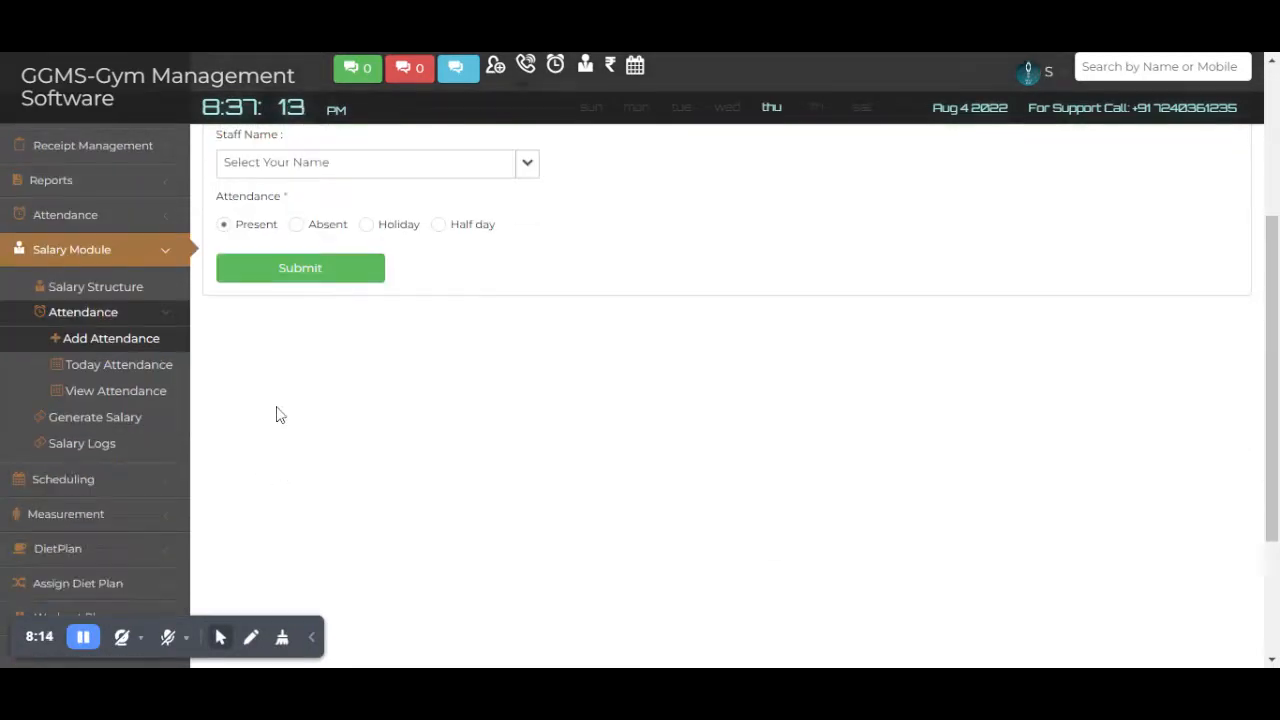
{"action": "left_click", "coordinate": [143, 415]}
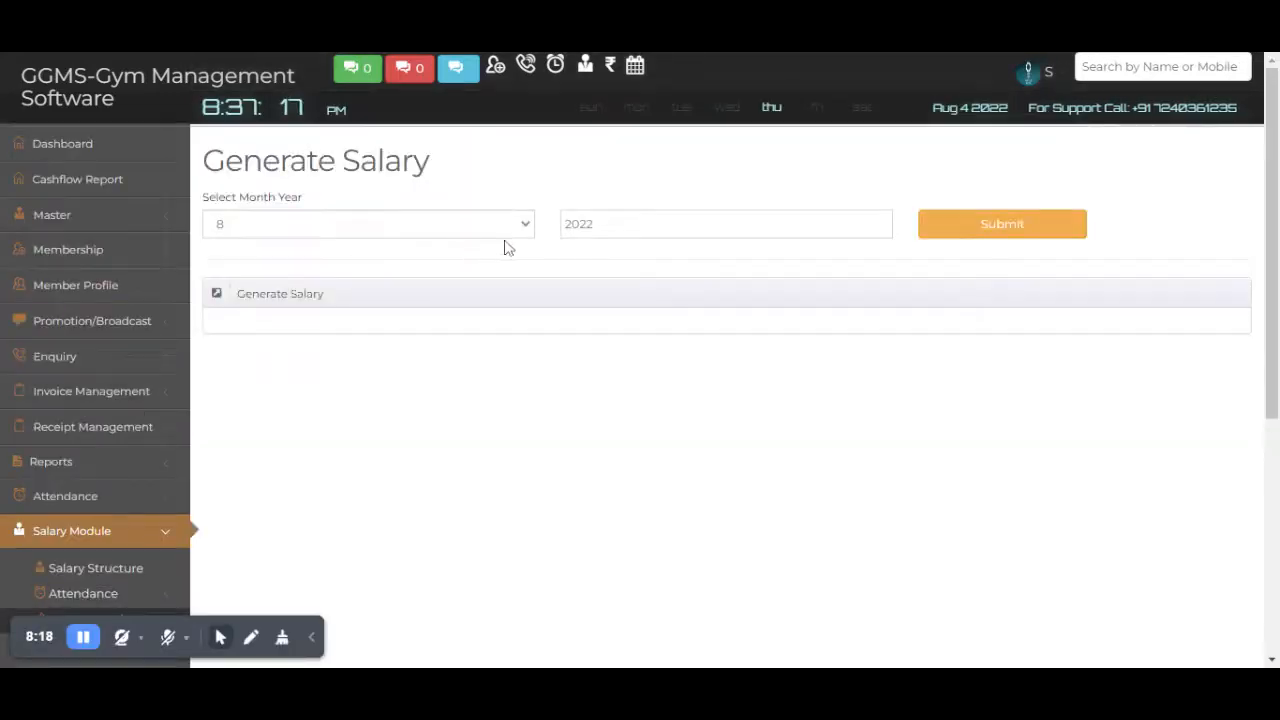
{"action": "left_click", "coordinate": [1049, 232]}
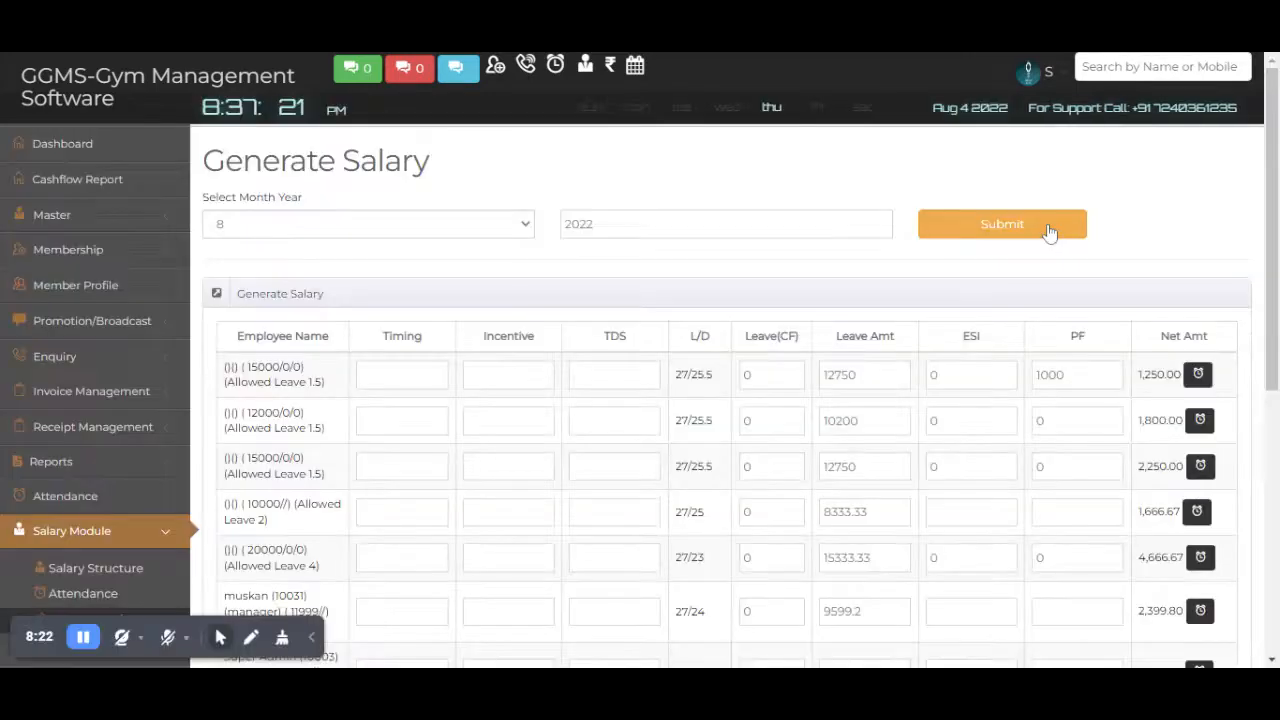
Step: Examine the Trainer Name row in the salary list, checking its basic salary, leave deduction and net amount, and open the row's details
{"action": "scroll", "coordinate": [600, 250], "scroll_direction": "down", "scroll_amount": 3}
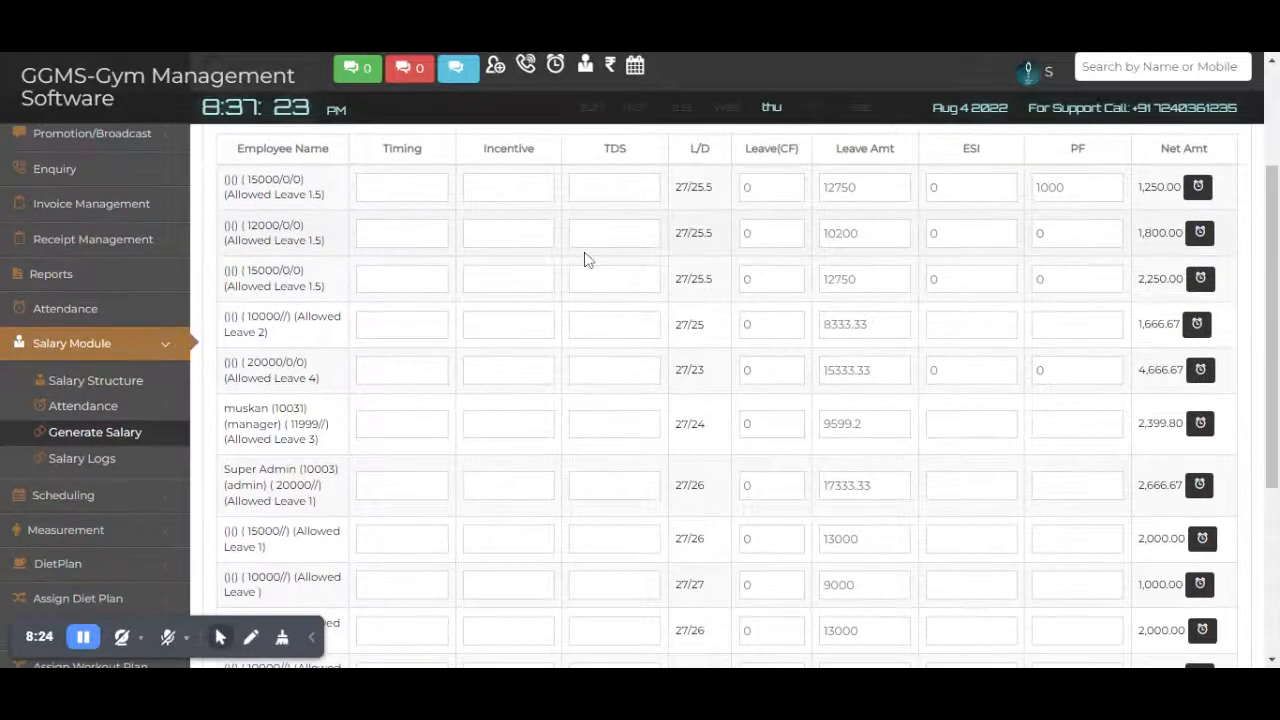
{"action": "scroll", "coordinate": [588, 260], "scroll_direction": "down", "scroll_amount": 5}
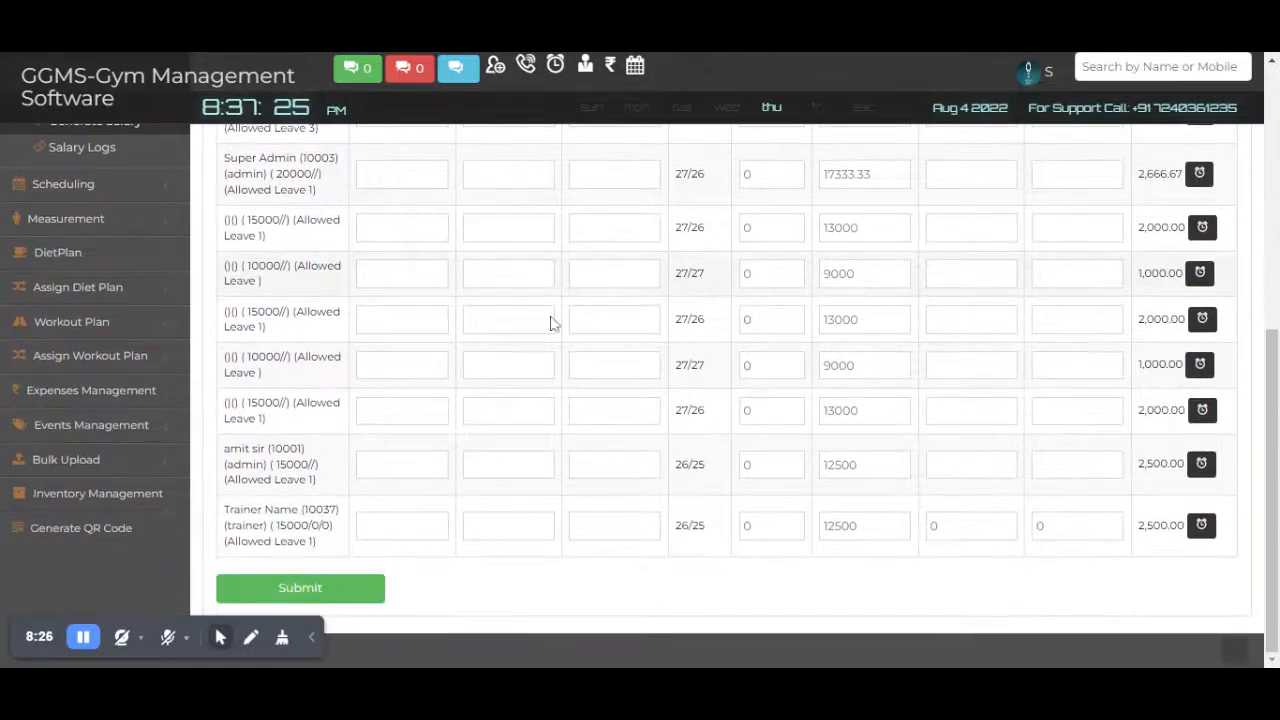
{"action": "left_click_drag", "start_coordinate": [224, 509], "coordinate": [301, 525]}
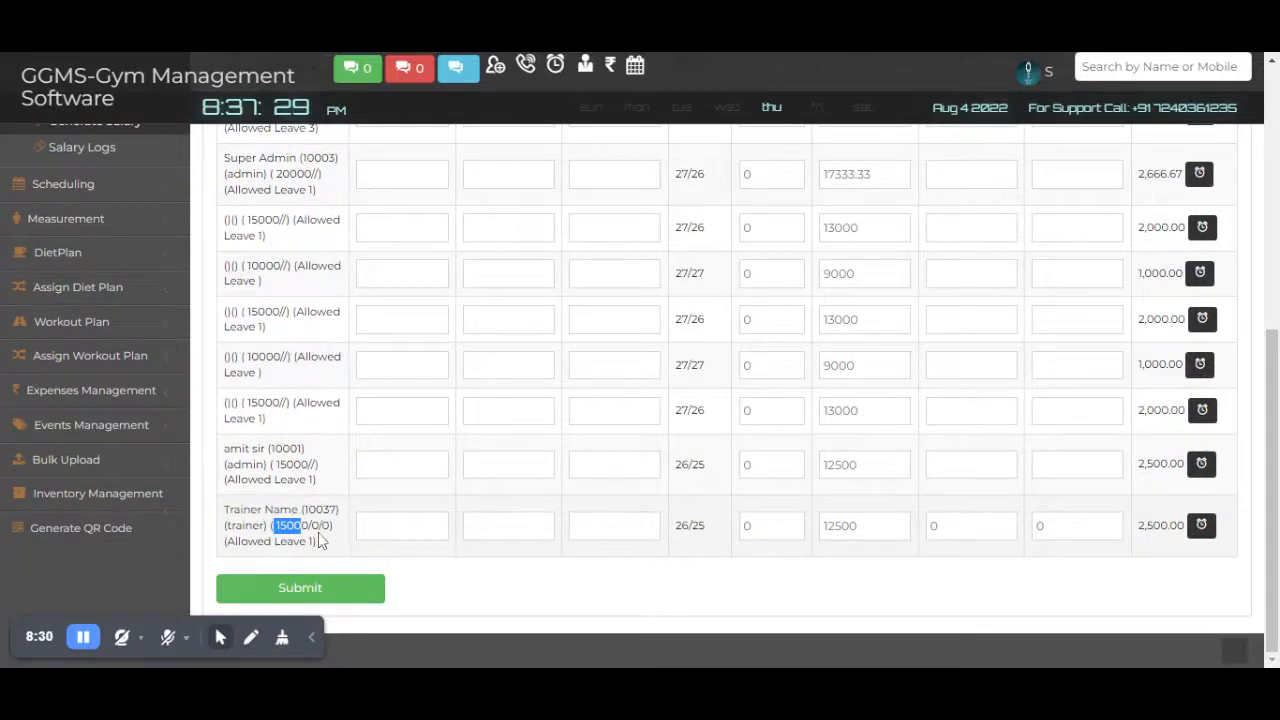
{"action": "scroll", "coordinate": [817, 556], "scroll_direction": "up", "scroll_amount": 1}
{"action": "scroll", "coordinate": [817, 556], "scroll_direction": "down", "scroll_amount": 1}
{"action": "left_click_drag", "start_coordinate": [1138, 526], "coordinate": [1168, 526]}
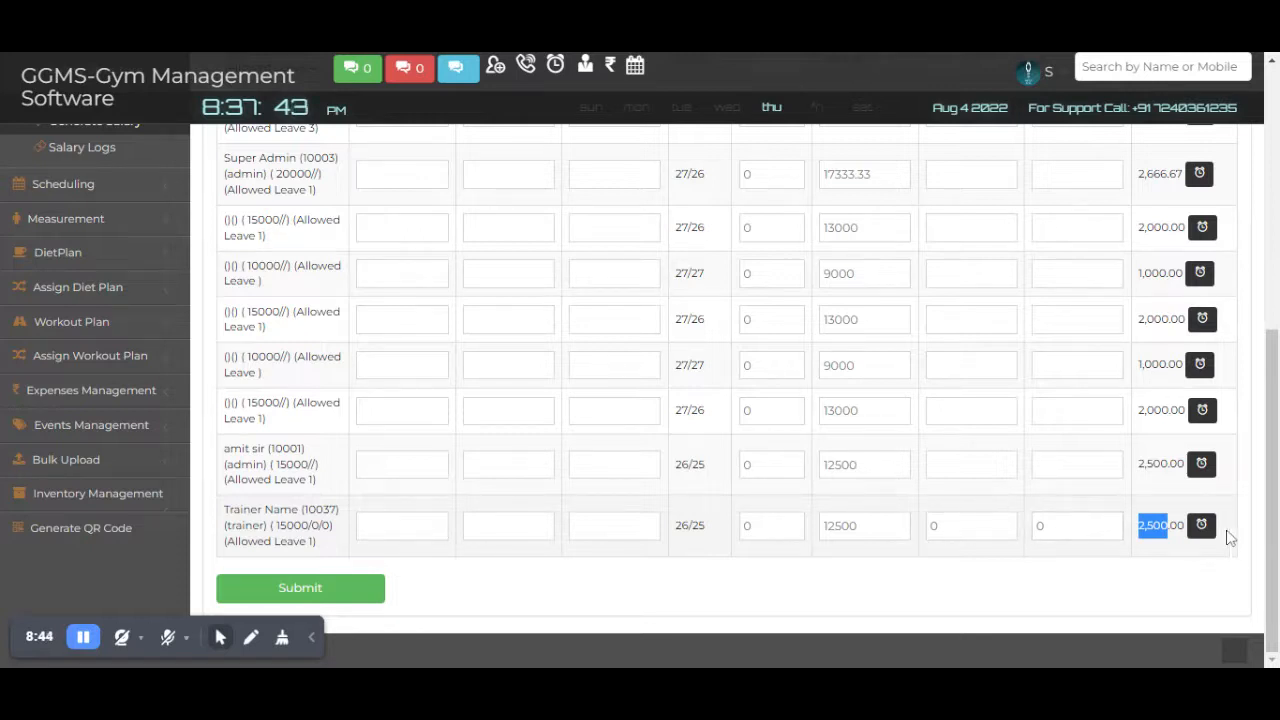
{"action": "left_click", "coordinate": [1201, 526]}
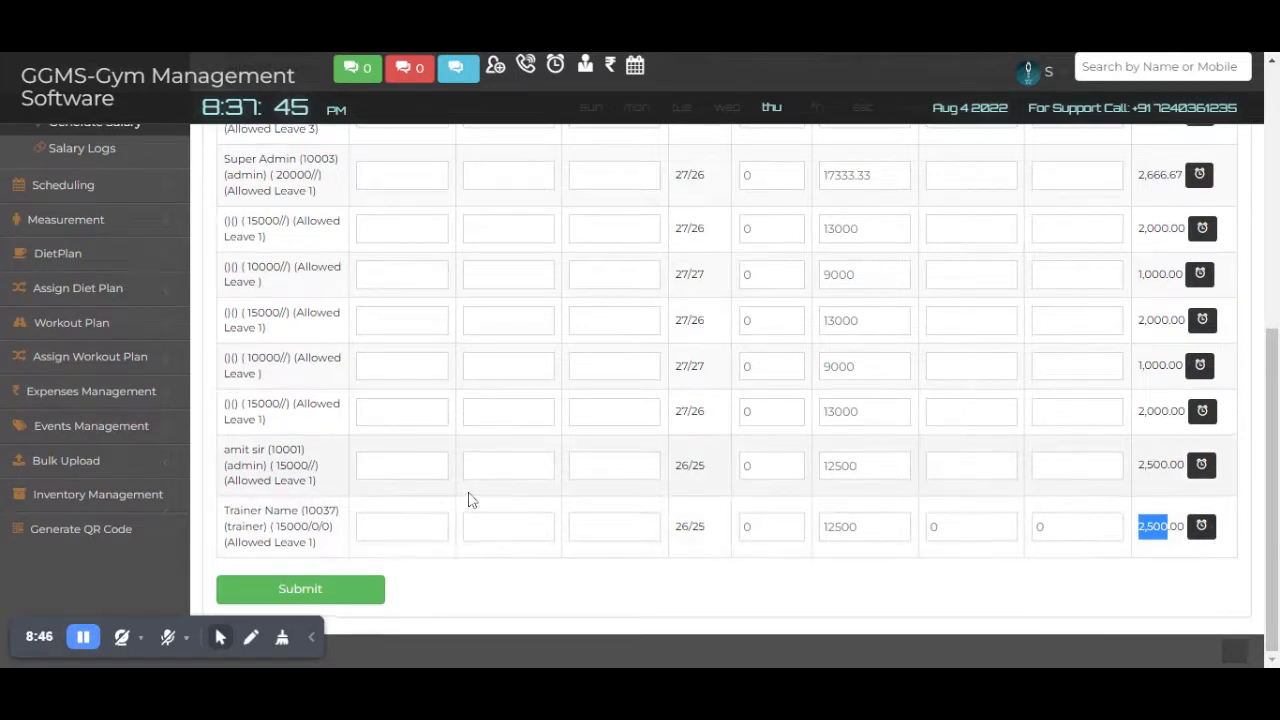
{"action": "scroll", "coordinate": [471, 500], "scroll_direction": "down", "scroll_amount": 2}
{"action": "scroll", "coordinate": [480, 540], "scroll_direction": "down", "scroll_amount": 5}
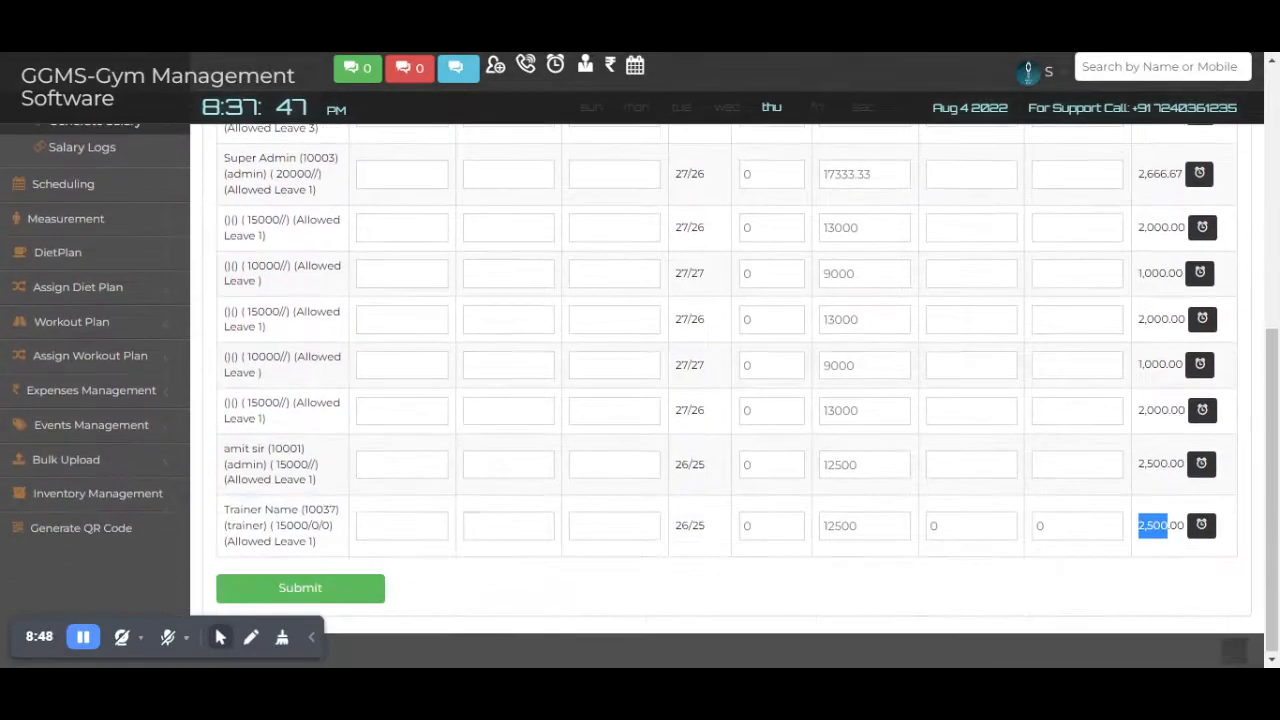
Step: Set Trainer Name's incentive to 5000, leave TDS empty, and submit the salary list
{"action": "left_click", "coordinate": [500, 526]}
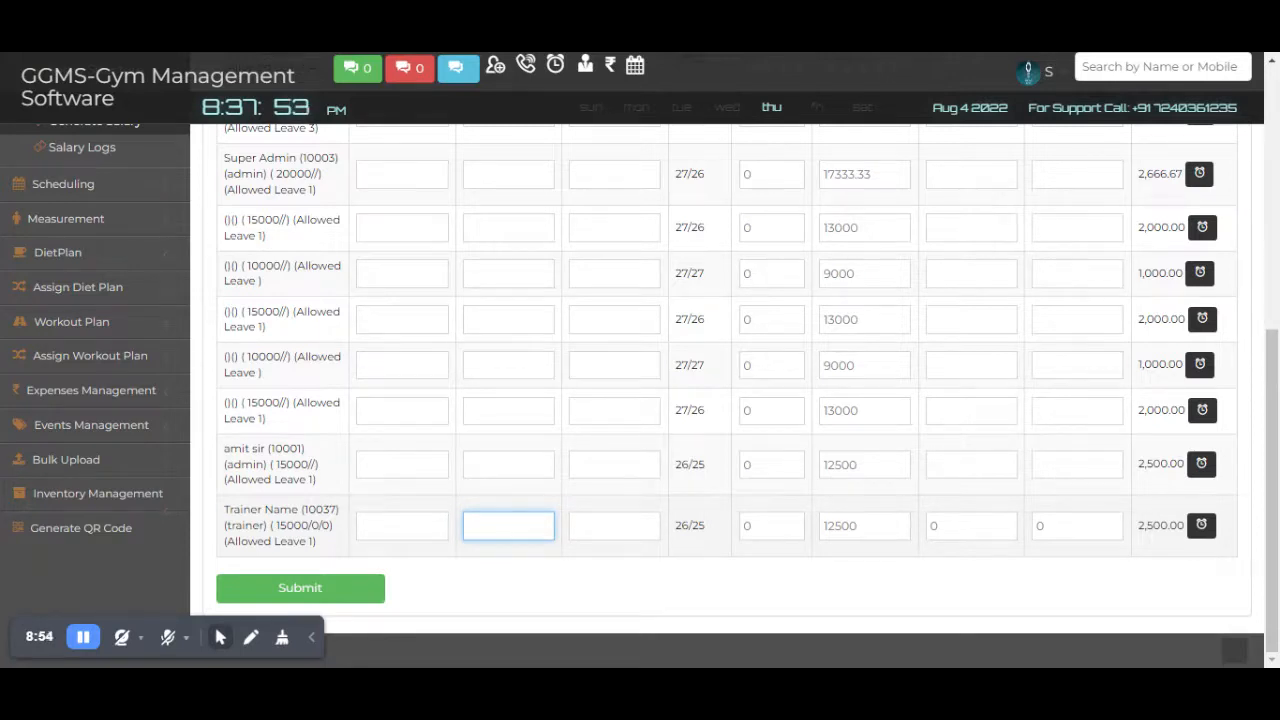
{"action": "type", "text": "5000"}
{"action": "left_click", "coordinate": [614, 526]}
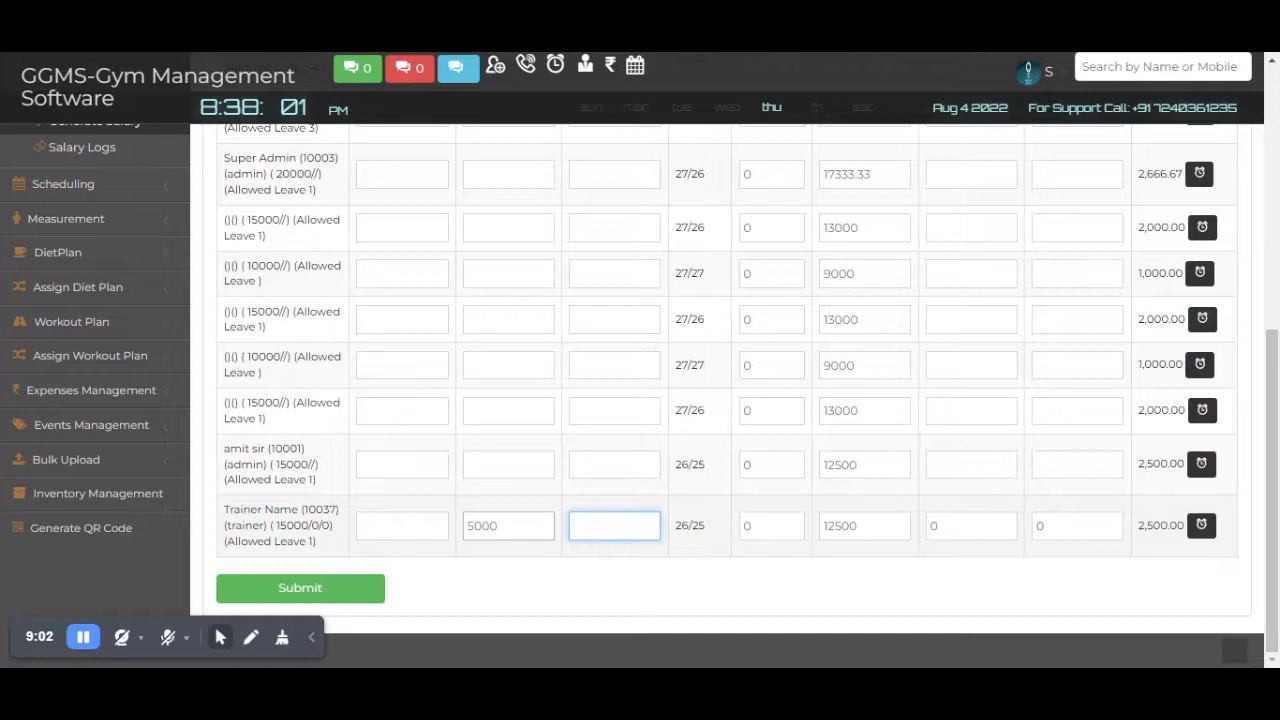
{"action": "left_click", "coordinate": [330, 595]}
Step: Check Trainer Name's recalculated net amount in the submitted salary list and open that row's details
{"action": "scroll", "coordinate": [1145, 555], "scroll_direction": "down", "scroll_amount": 10}
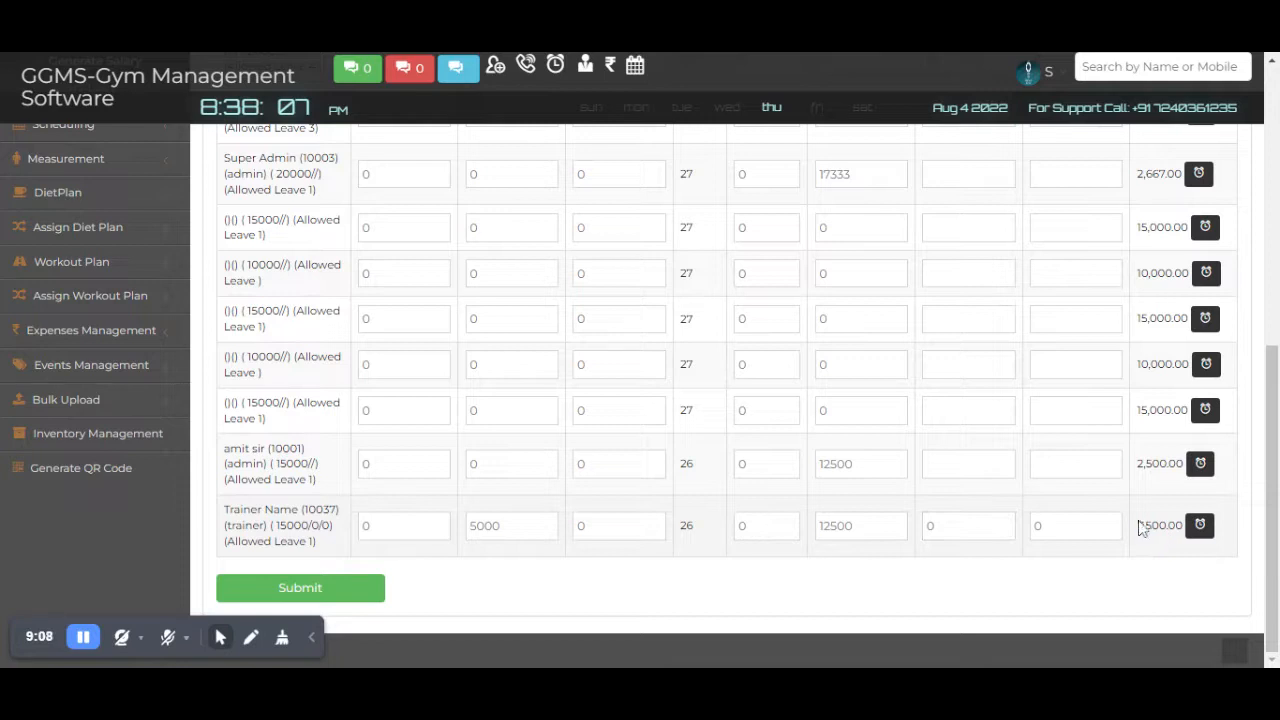
{"action": "left_click_drag", "start_coordinate": [1137, 525], "coordinate": [1181, 526]}
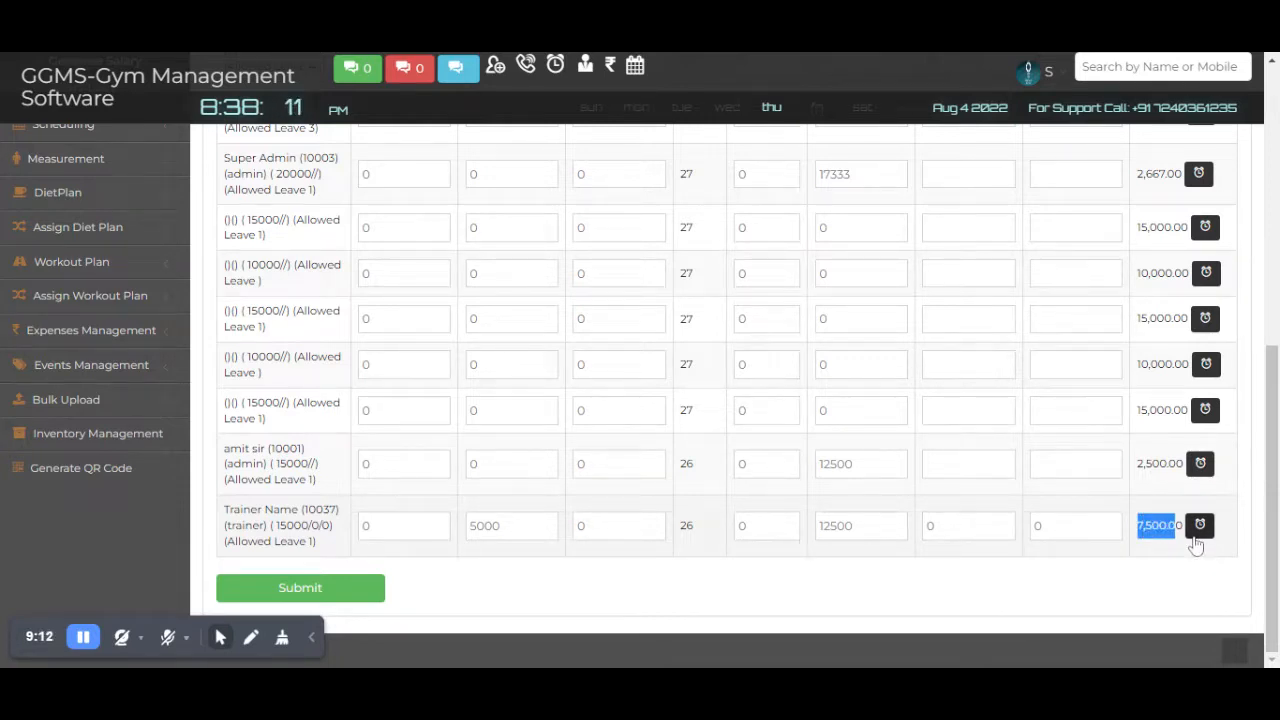
{"action": "left_click", "coordinate": [1194, 537]}
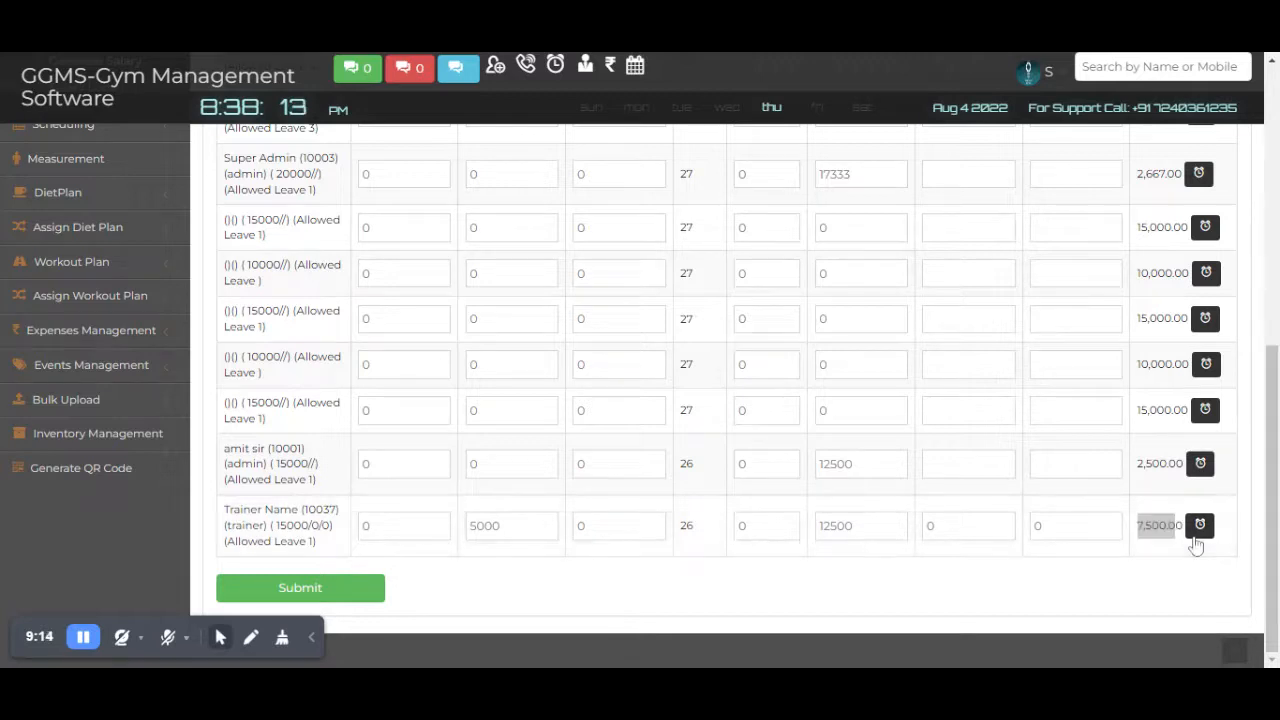